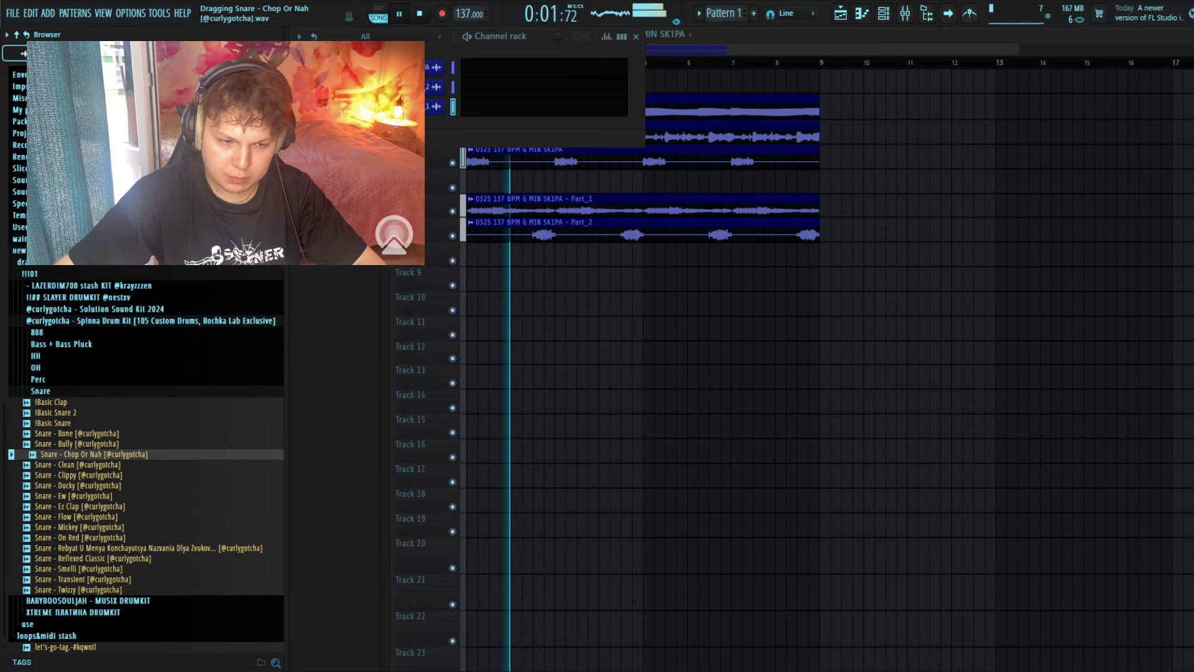
Program a Snare - Chop Or Nah hit on C5 at beat 3 of bar 1 and repeat it in every bar through bar 8.
key(F7)
drag(463, 377, 432, 357)
drag(429, 405, 460, 416)
scroll(522, 63, down, 3)
key(ctrl+b)
key(ctrl+b)
key(ctrl+b)
key(ctrl+b)
key(ctrl+b)
key(ctrl+b)
key(ctrl+b)
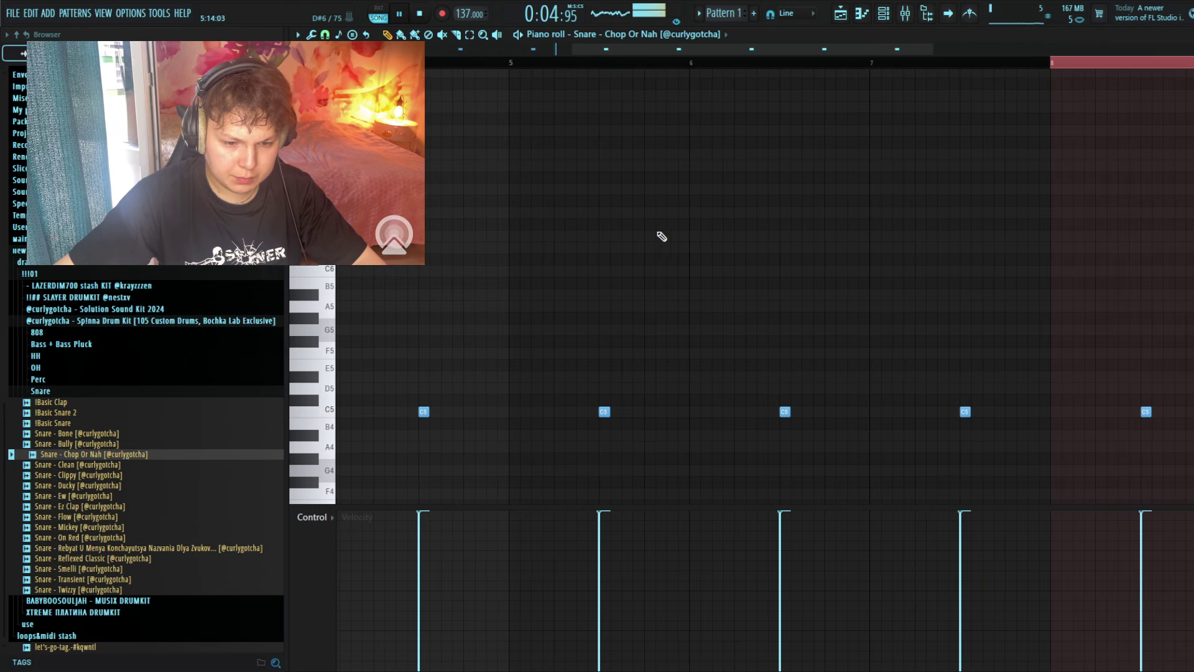
key(Escape)
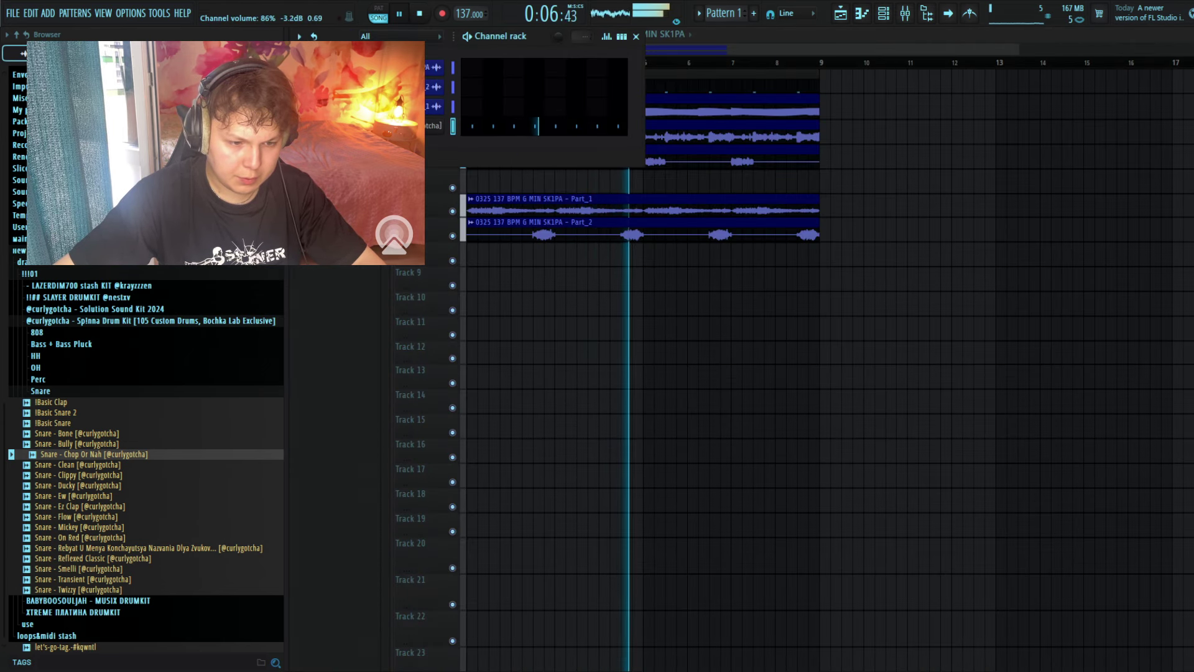
Add longer C5 snare hits near the start of bars 2 and 6 and slightly lower their velocity.
click(572, 130)
drag(705, 49, 1057, 137)
key(space)
click(445, 411)
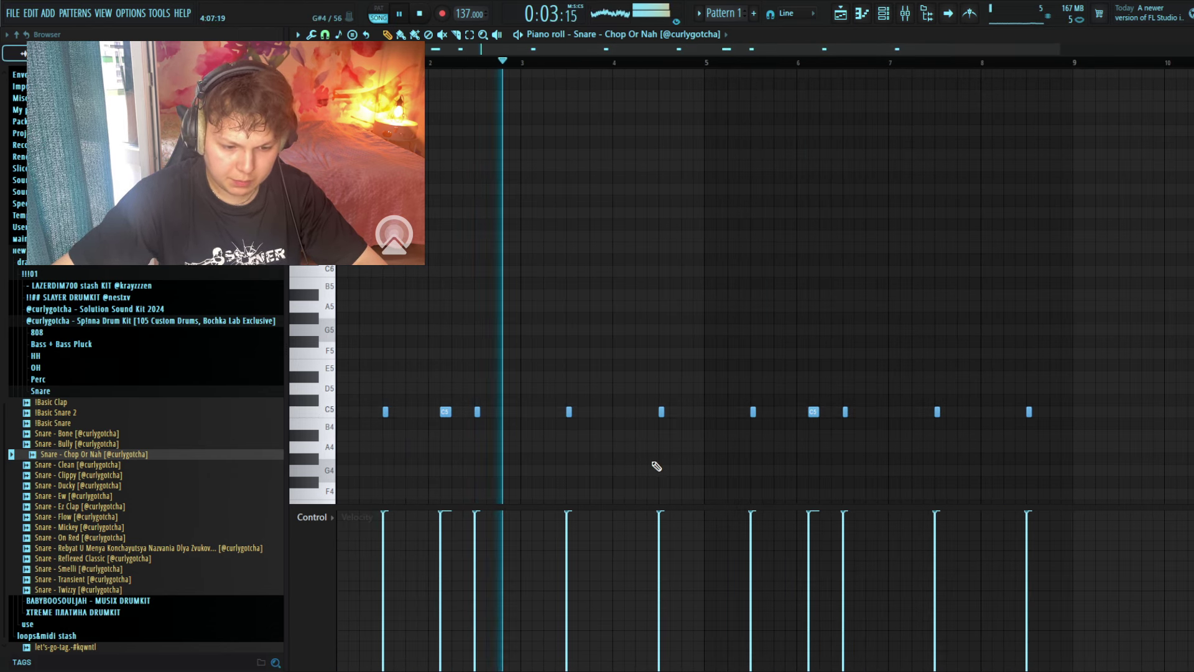
ctrl+click(445, 412)
ctrl+click(814, 412)
scroll(806, 447, down, 1)
scroll(781, 446, down, 1)
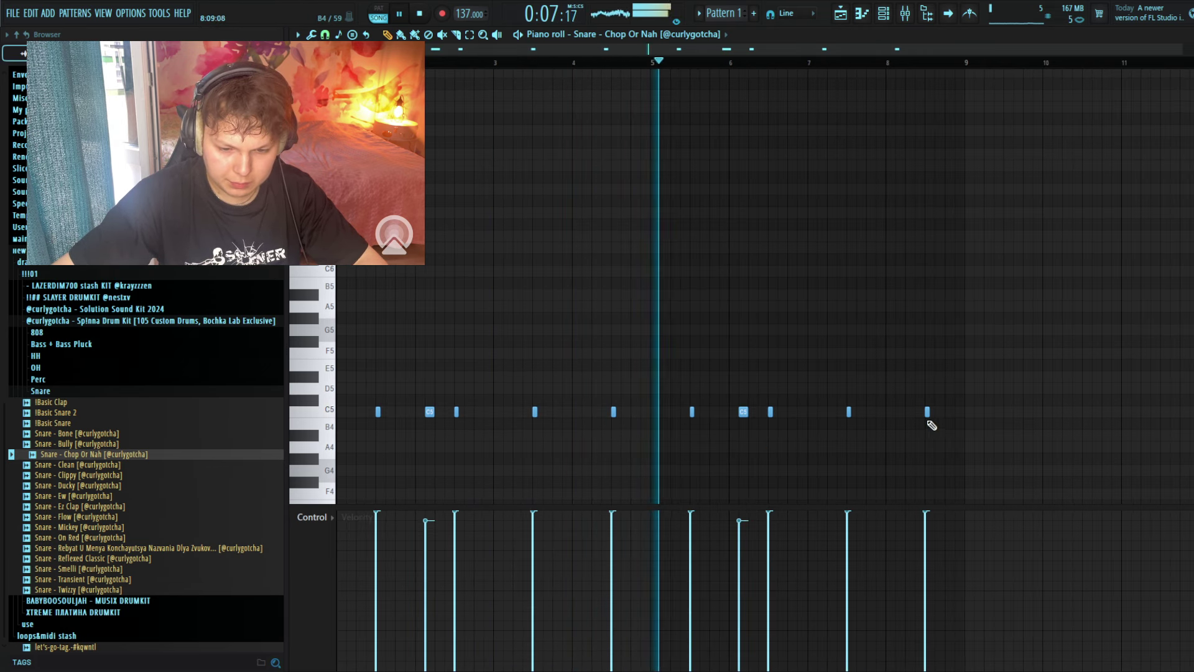
Add a C5 snare note on beat 4 of bar 8, chop it into two hits, and lower their velocities progressively.
click(950, 412)
ctrl+click(955, 411)
key(ctrl+u)
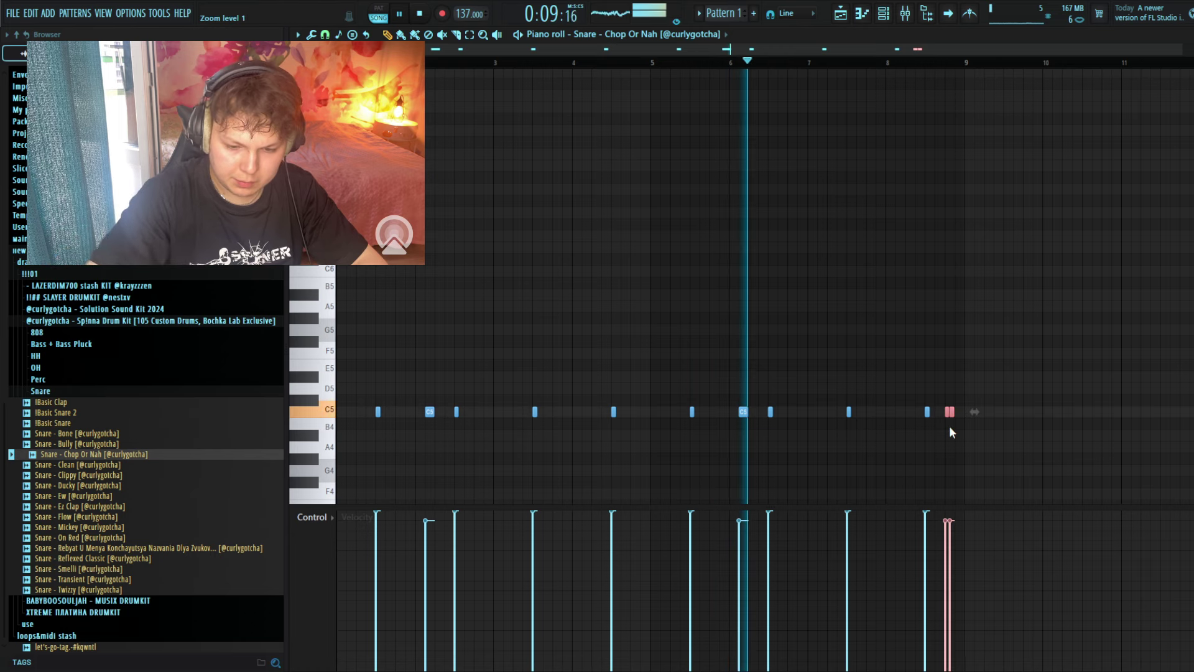
mouse_move(947, 526)
mouse_down()
mouse_move(955, 560)
mouse_move(946, 531)
mouse_up()
ctrl+click(948, 458)
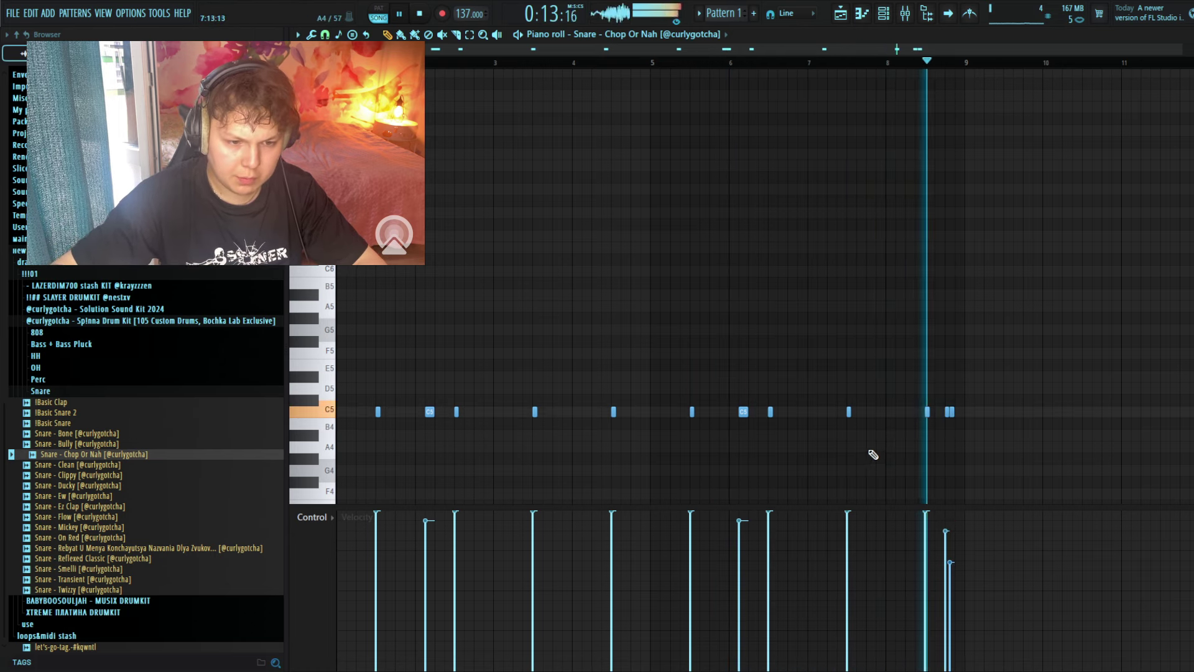
key(Escape)
Audition the clap and snare samples in the Spinna Drum Kit's Snare folder, from Snare - Clippy to !Basic Clap.
click(116, 476)
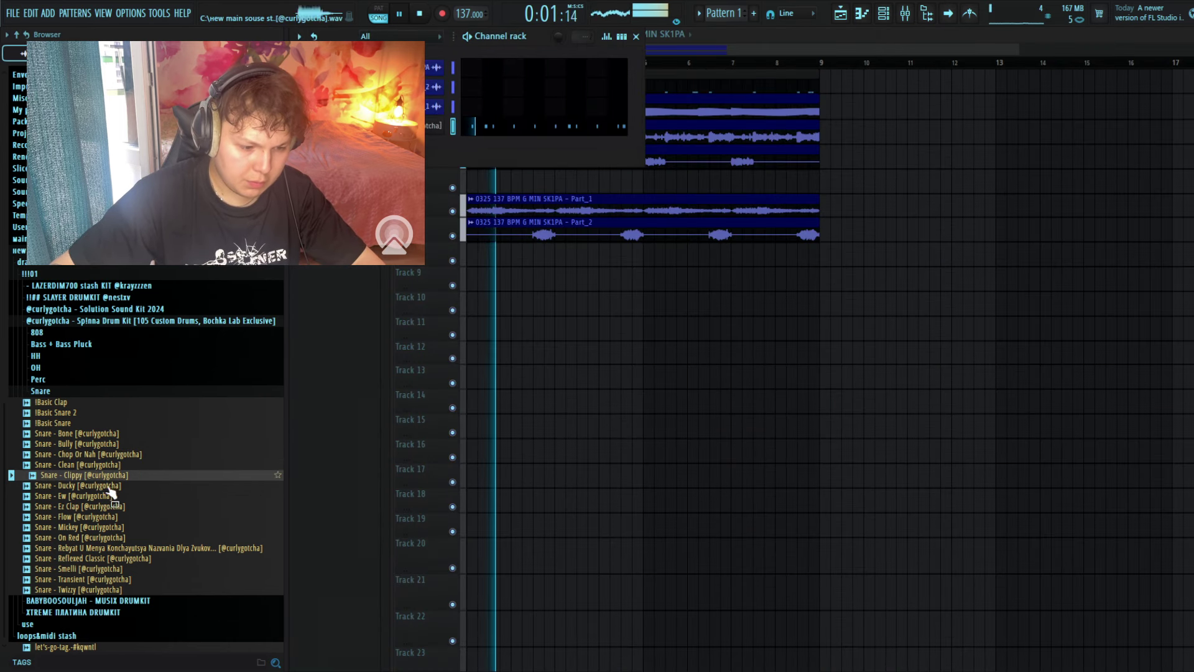
click(116, 517)
click(121, 548)
click(119, 526)
click(118, 517)
click(118, 506)
click(116, 496)
click(116, 486)
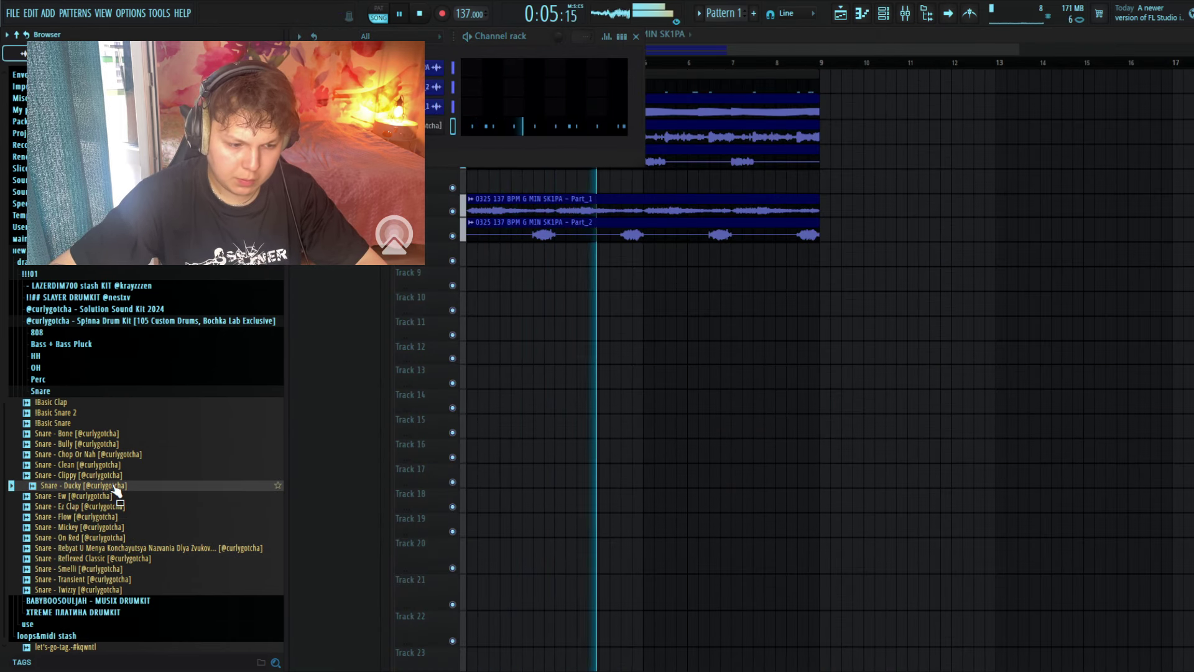
click(81, 423)
click(78, 413)
click(76, 403)
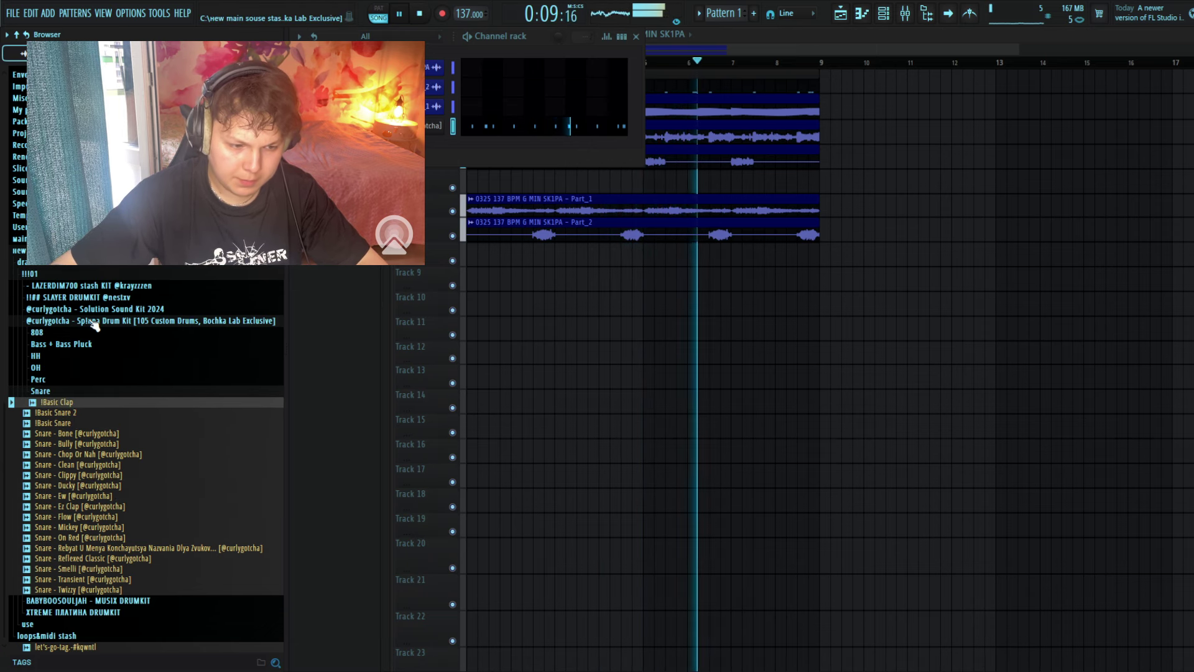
Add BBS 1017 SNARE from the BABYBOOSOULJAH kit's SNARES folder, playing the same notes as the Chop Or Nah snare.
click(99, 390)
click(94, 459)
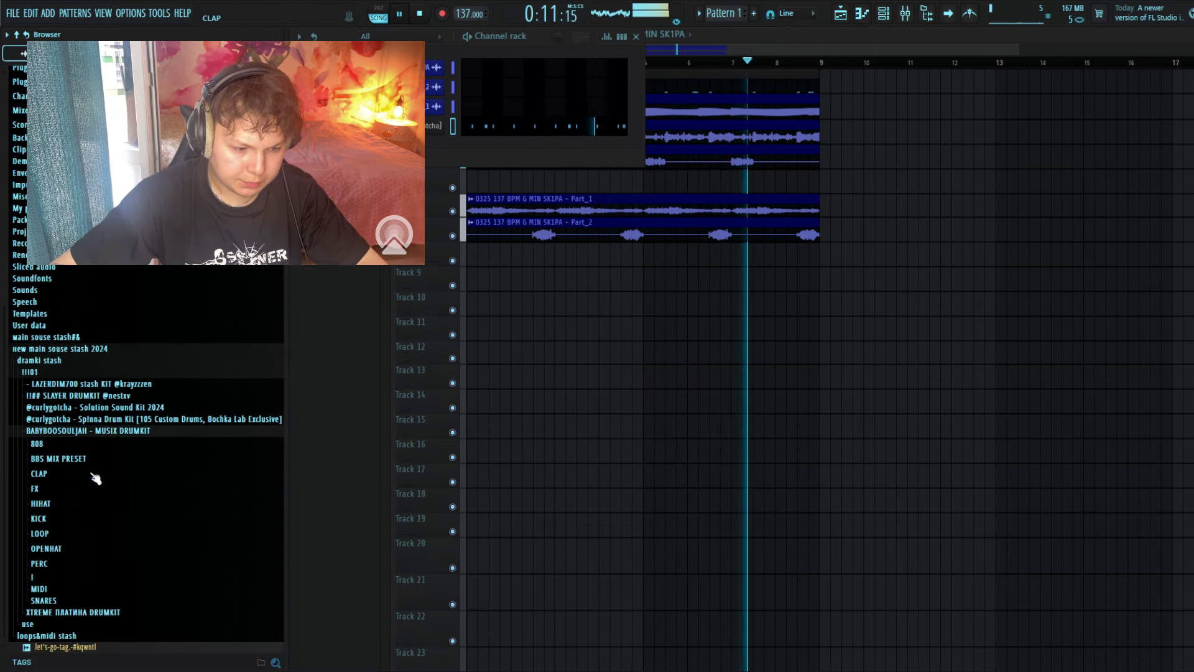
click(45, 600)
drag(94, 405, 91, 394)
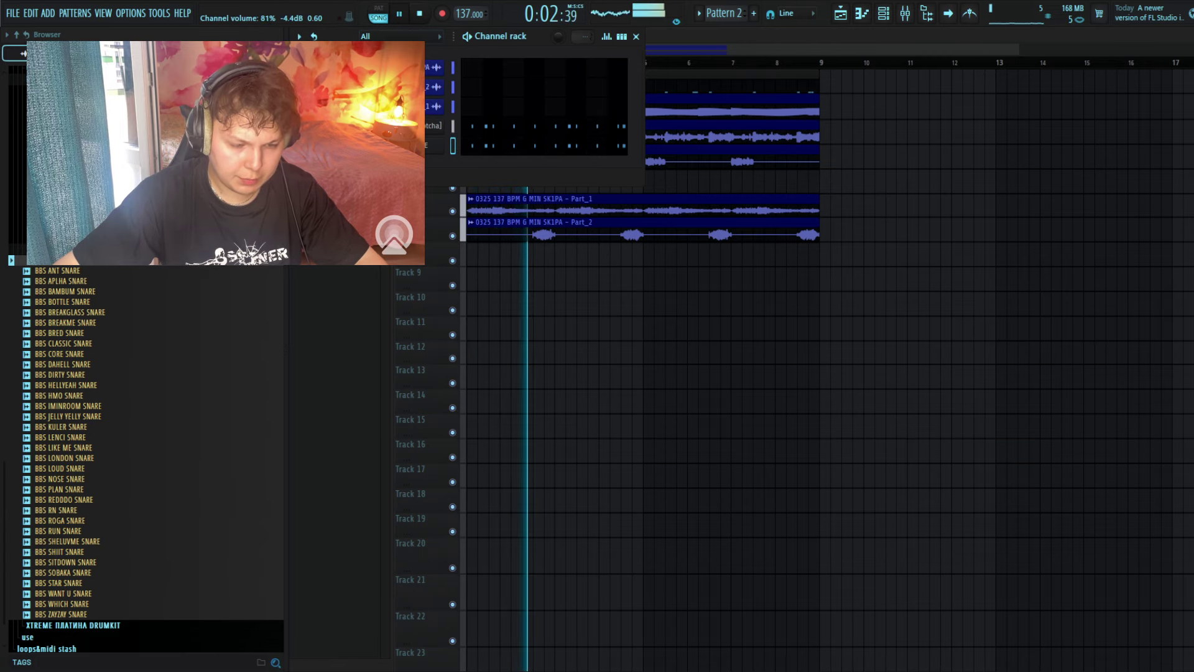
click(490, 148)
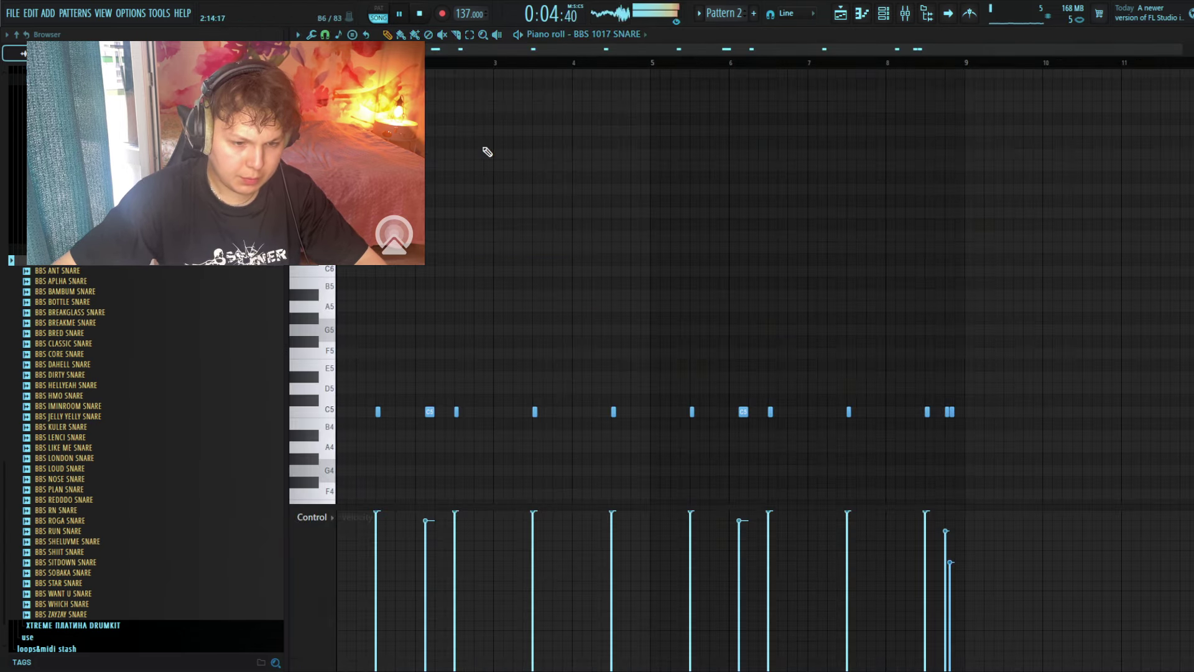
key(Escape)
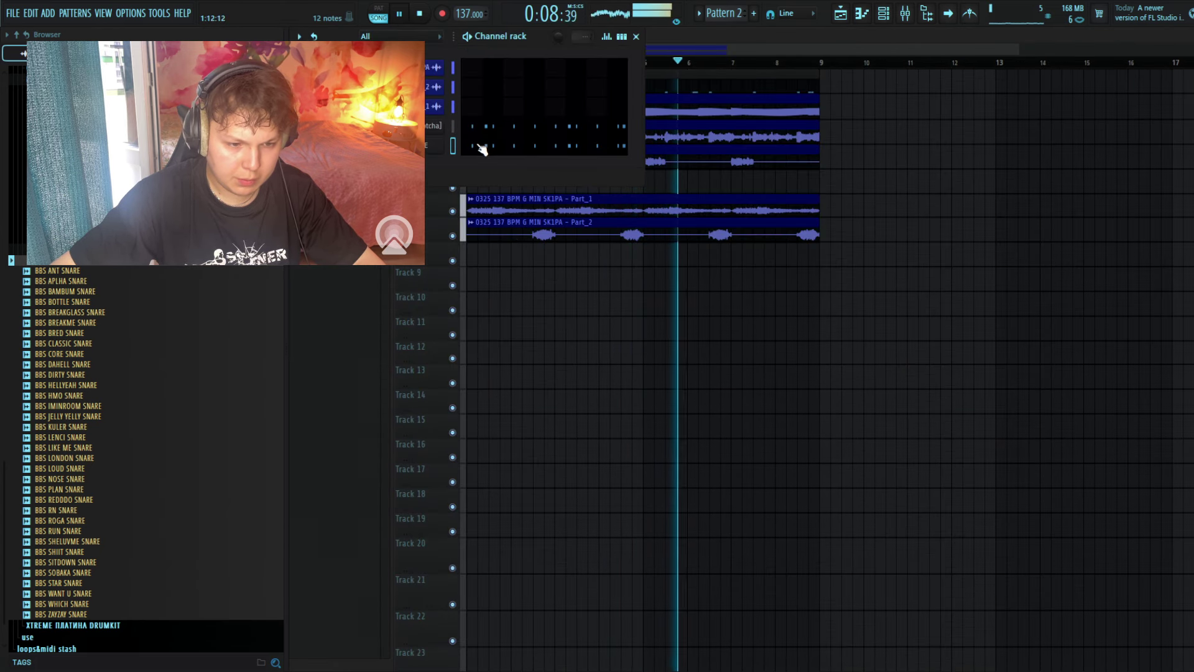
key(Escape)
key(space)
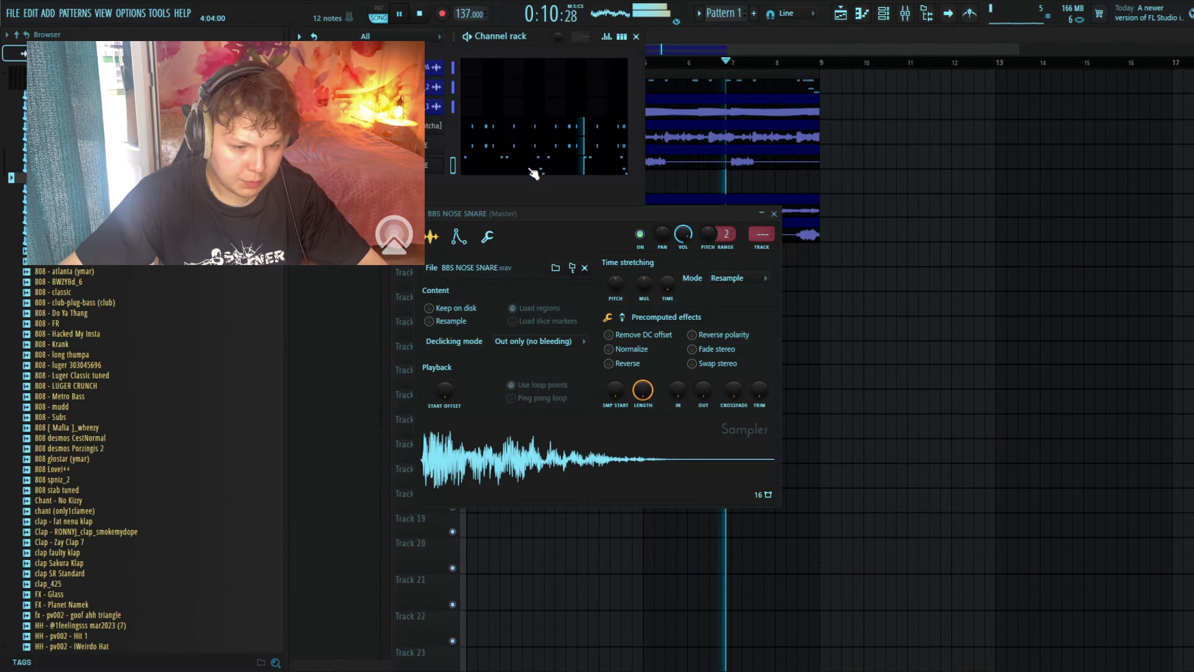
Review the BBS NOSE SNARE note pattern across all eight bars in the piano roll.
click(530, 177)
scroll(504, 275, down, 4)
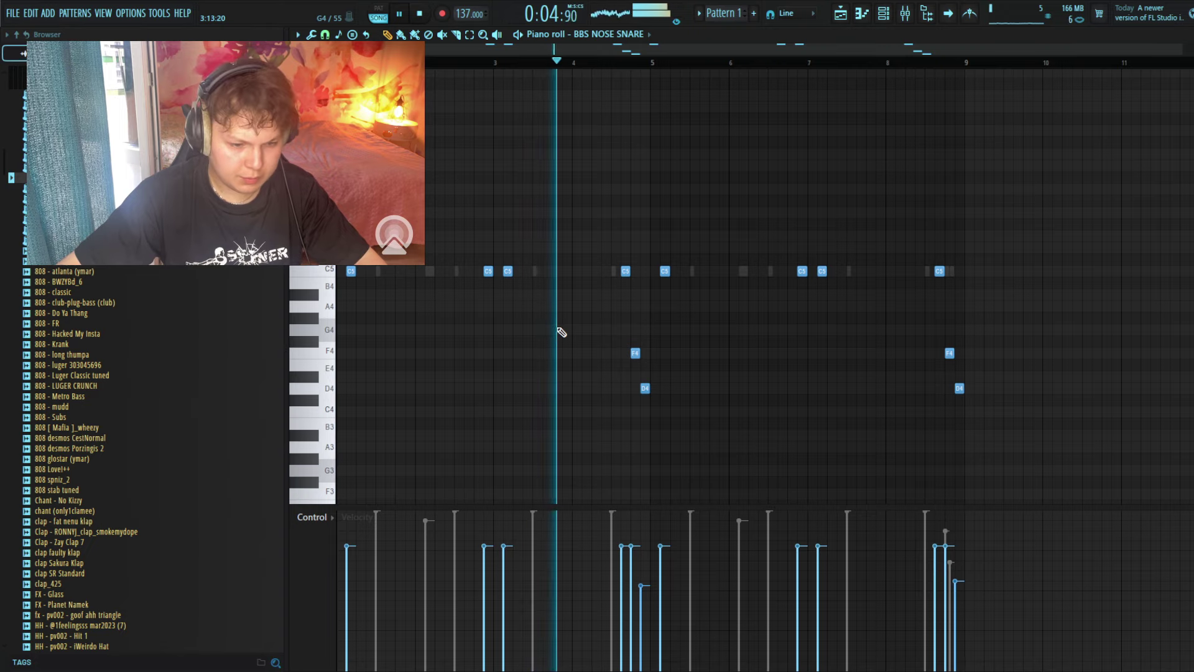
drag(1183, 50, 1129, 118)
key(F7)
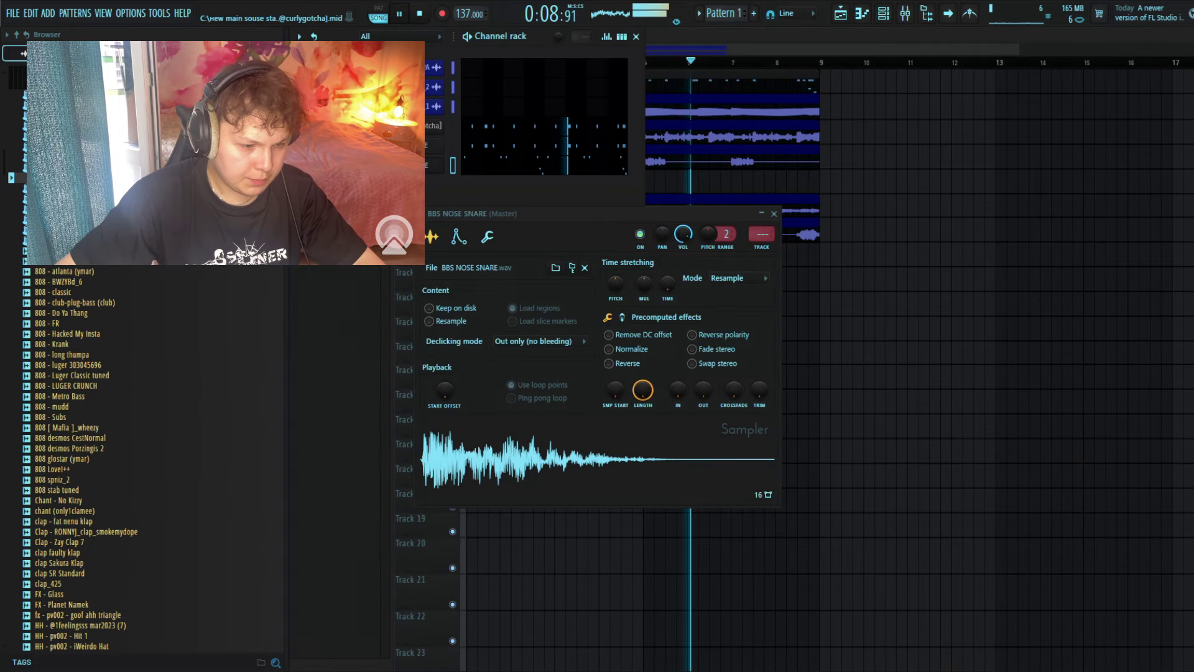
Load Snare - Bully from the Spinna Drum Kit's Snare folder as a new channel and open its piano roll.
scroll(149, 180, up, 4)
scroll(150, 359, up, 5)
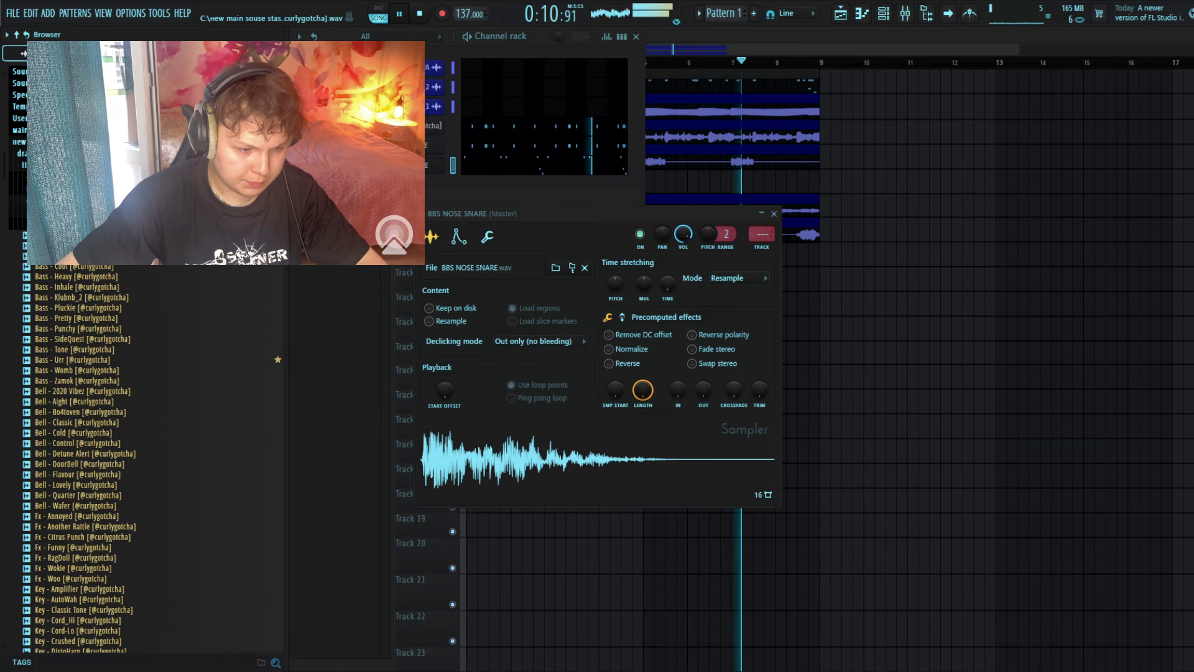
scroll(146, 442, down, 6)
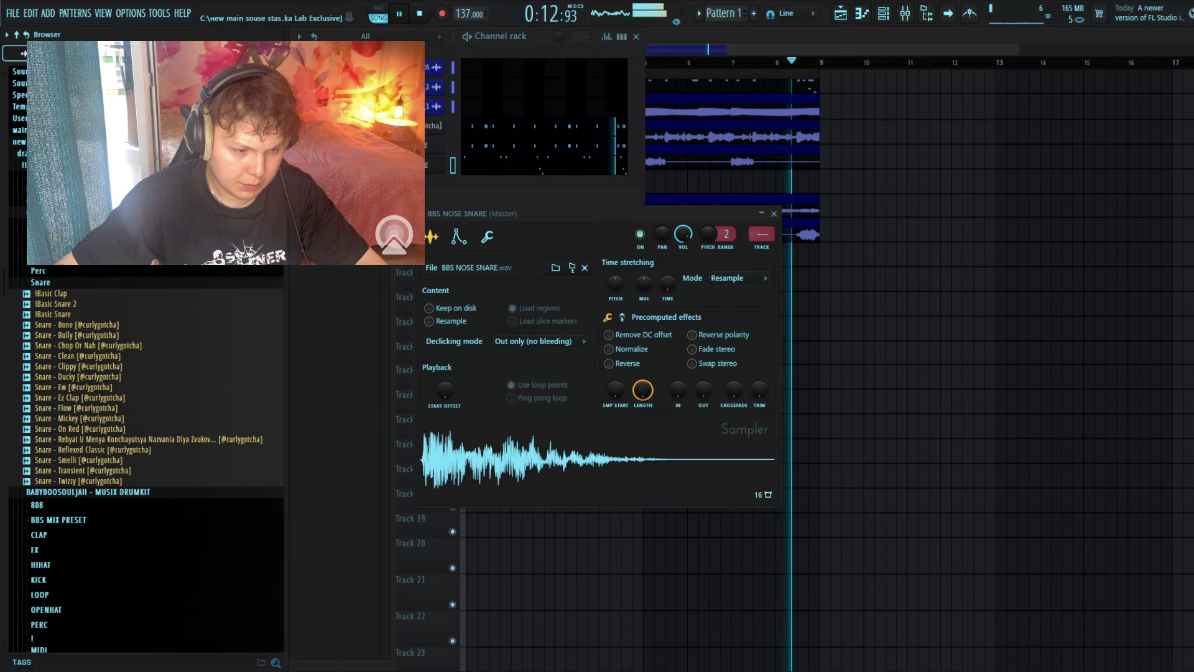
scroll(145, 460, down, 5)
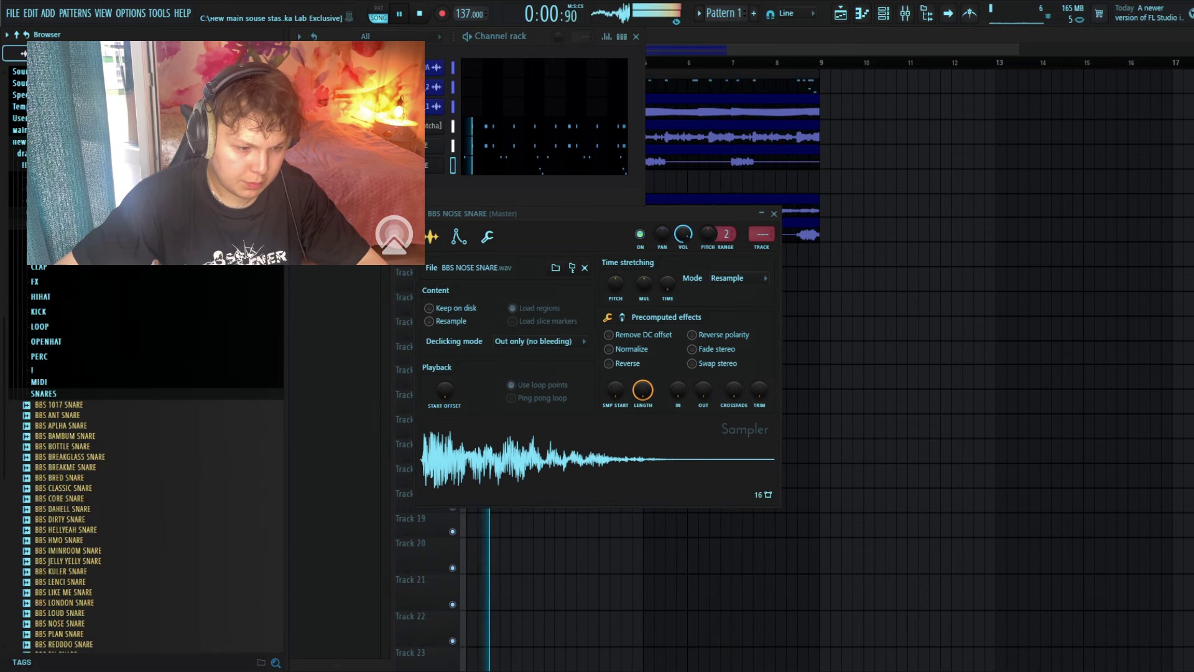
scroll(86, 269, up, 5)
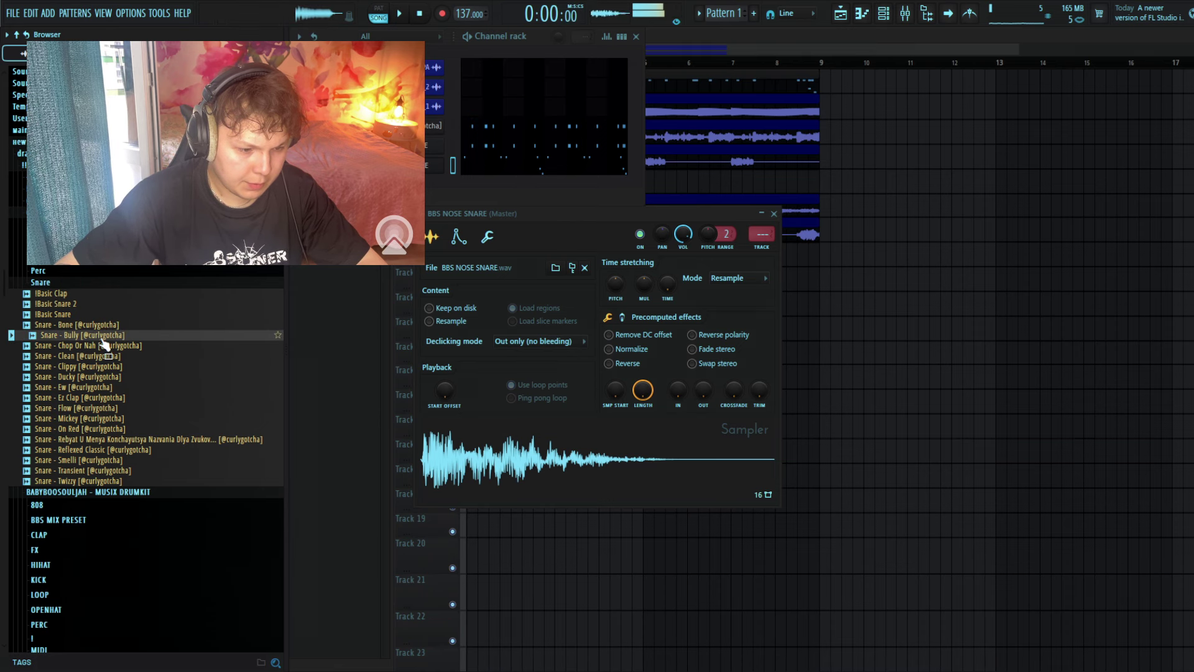
click(505, 187)
click(620, 249)
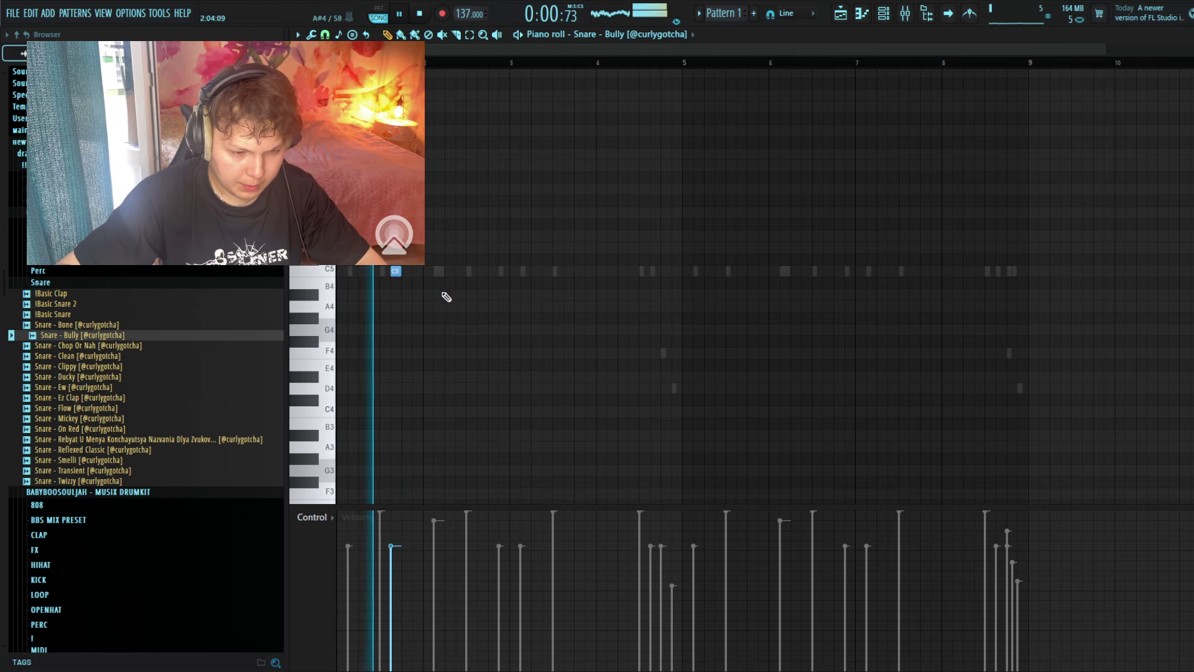
Place a Snare - Bully hit on C5 at beat 4 of bar 2, duplicate it to bar 6, and delete the surplus copy in bar 10.
drag(451, 274, 481, 273)
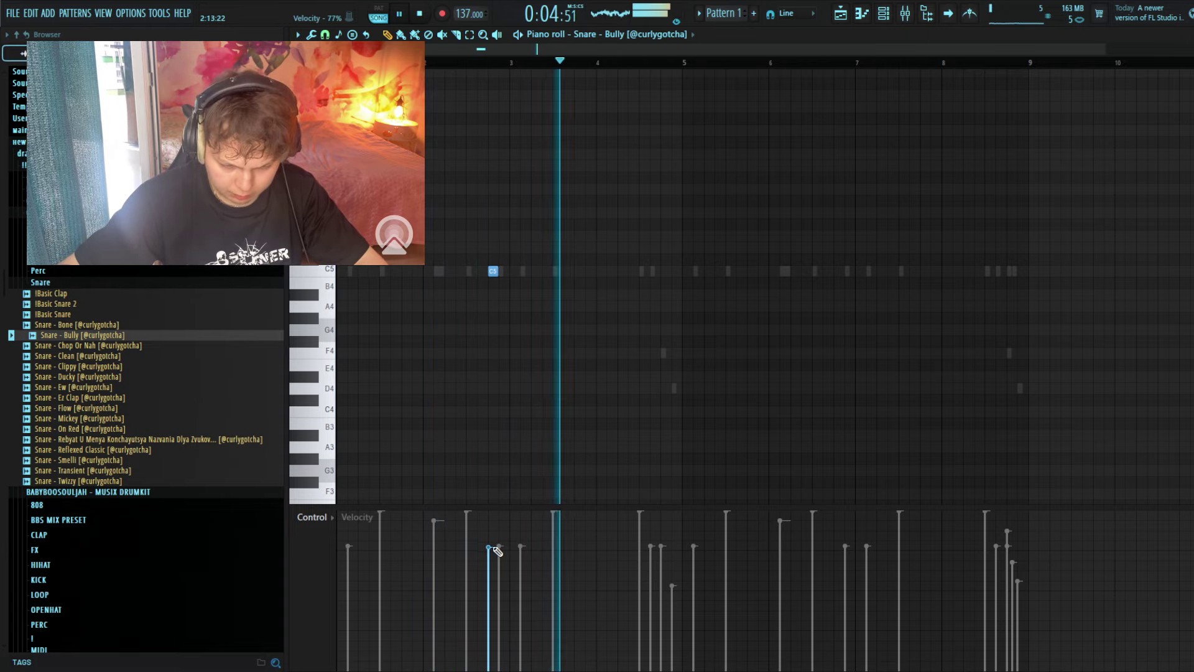
key(ctrl+a)
key(ctrl+b)
key(ctrl+b)
right_click(1185, 272)
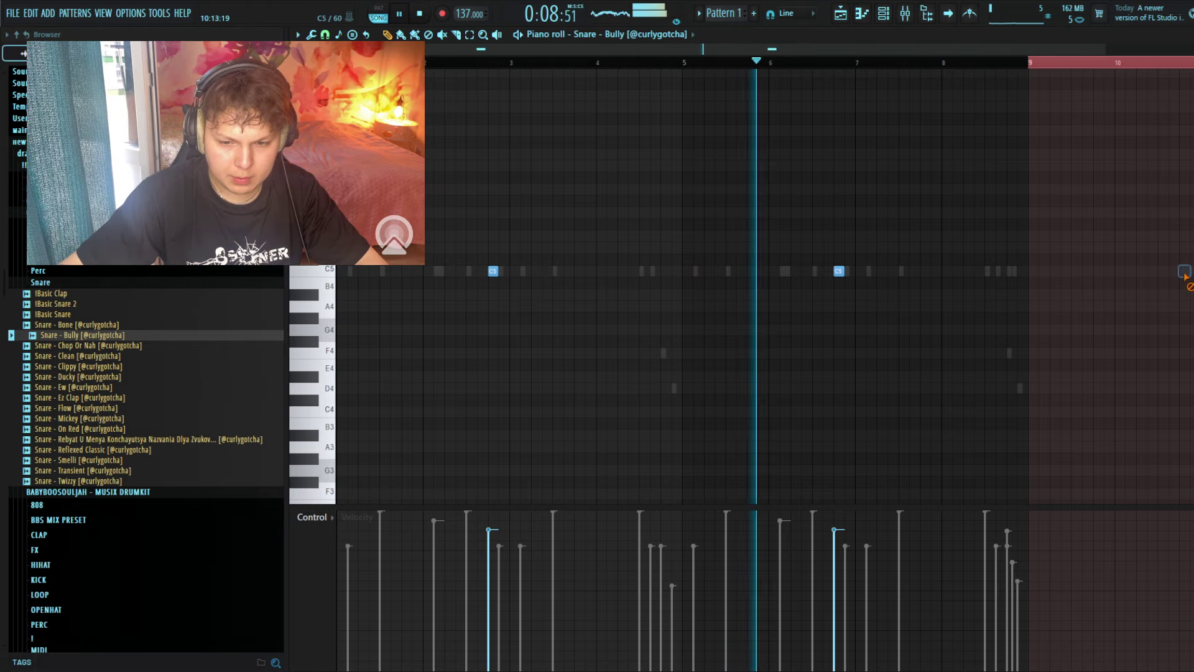
key(F7)
Audition open hat samples in the BABYBOOSOULJAH kit's OPENHAT folder, including BBS HOMEBOY, BBS GALL, BBS FROGGS and BBS CUP.
click(41, 283)
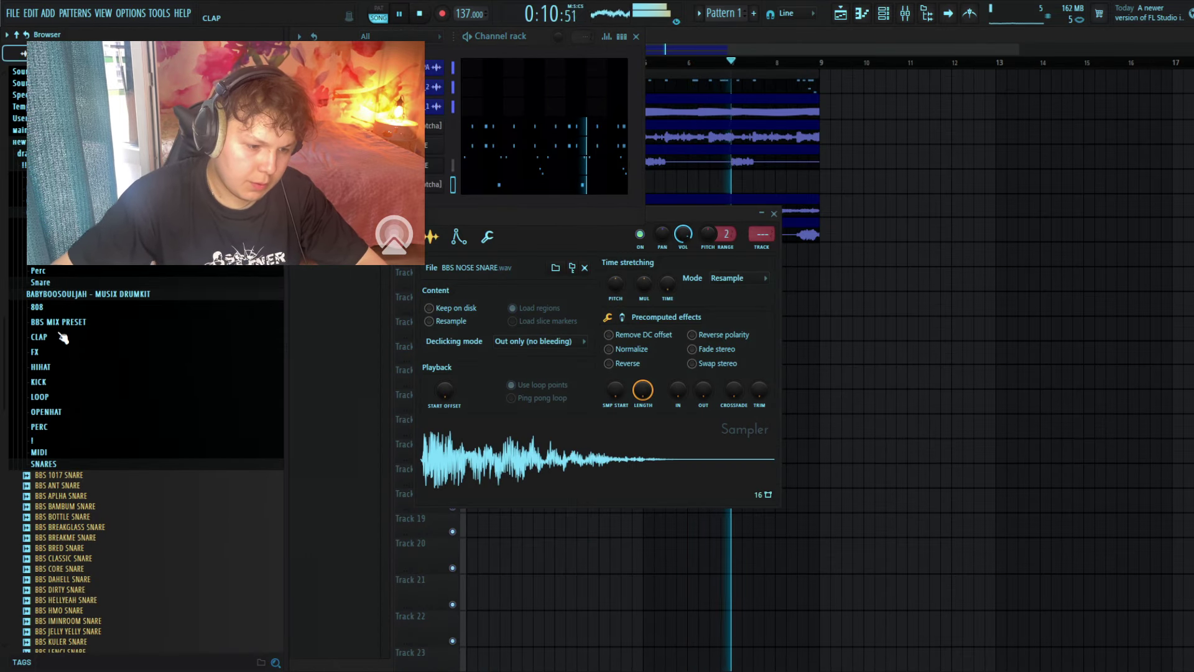
scroll(65, 339, down, 3)
click(44, 323)
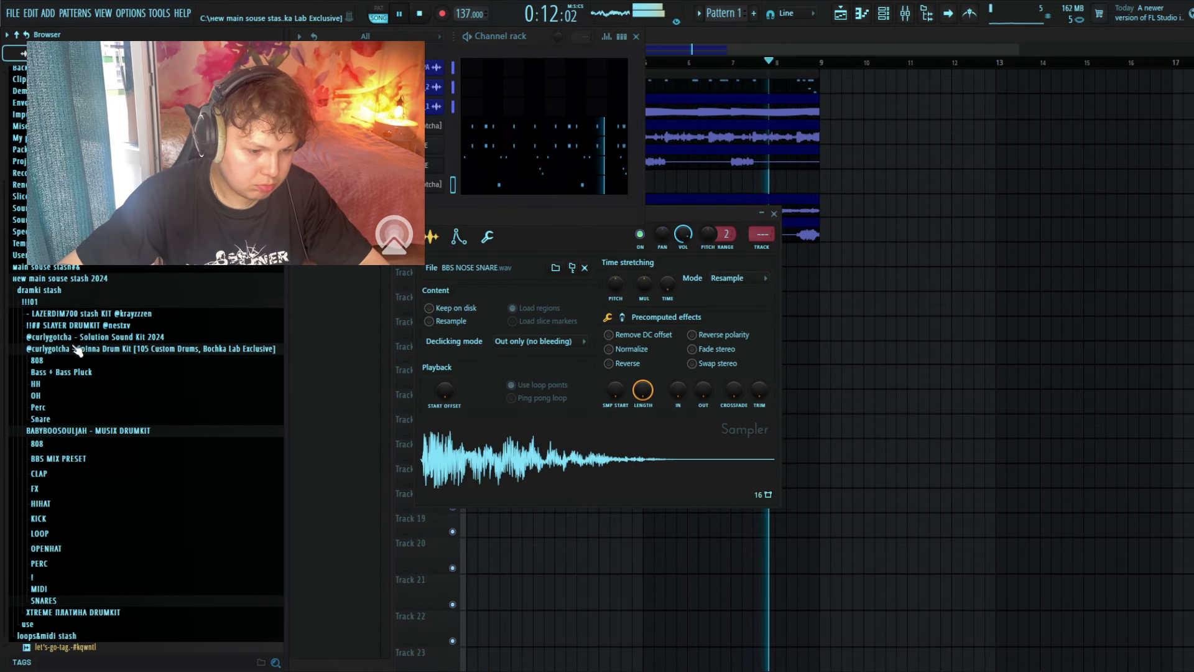
click(50, 551)
click(86, 552)
click(88, 552)
scroll(90, 547, down, 4)
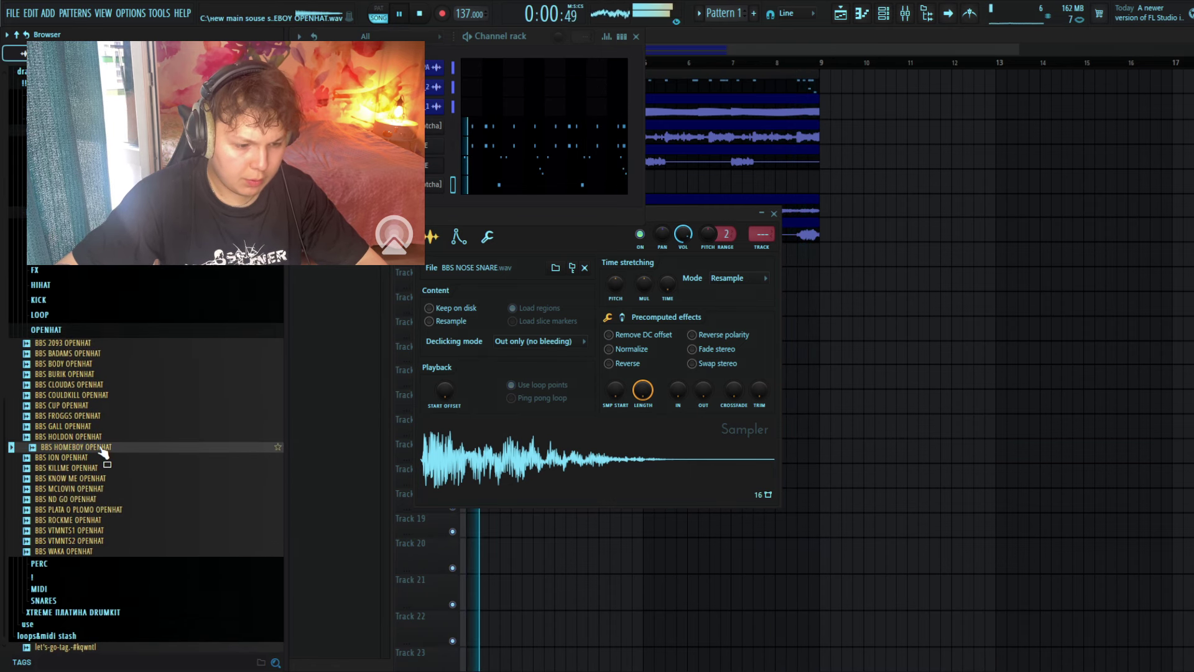
click(104, 438)
click(104, 428)
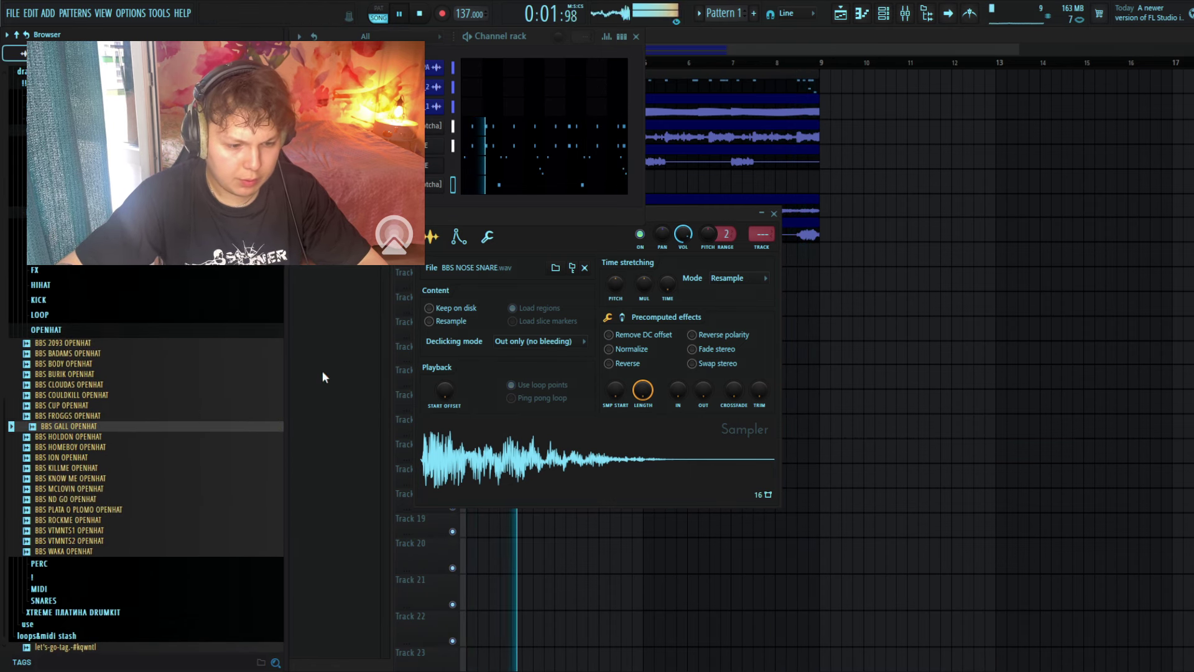
click(775, 215)
click(84, 416)
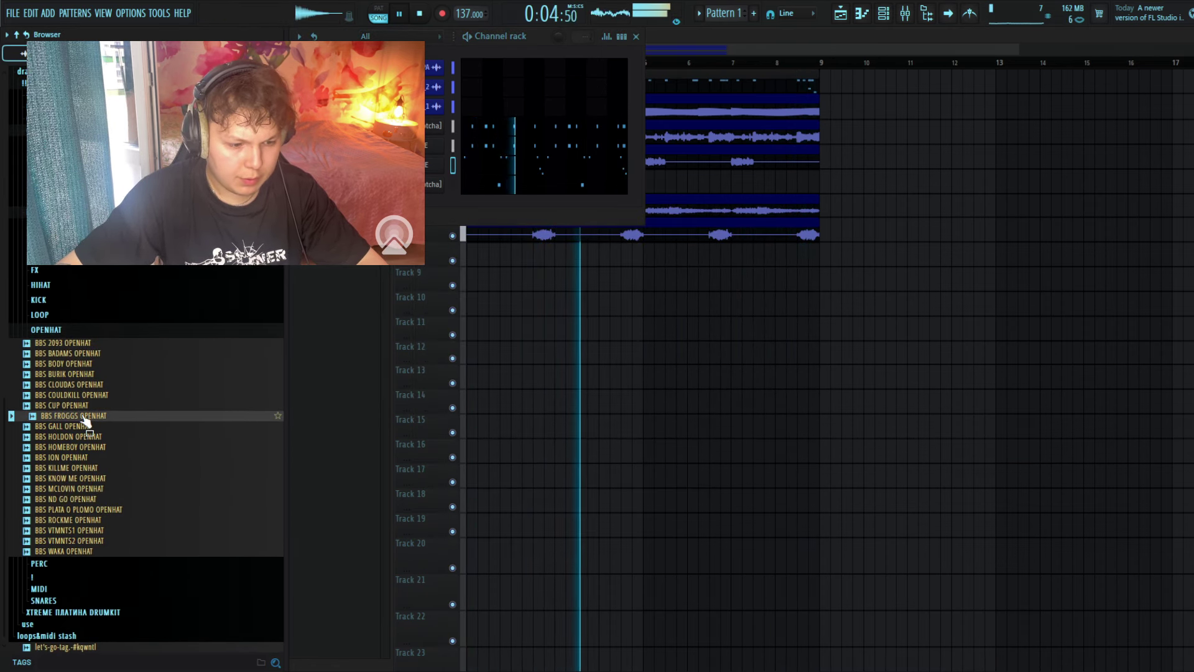
click(87, 405)
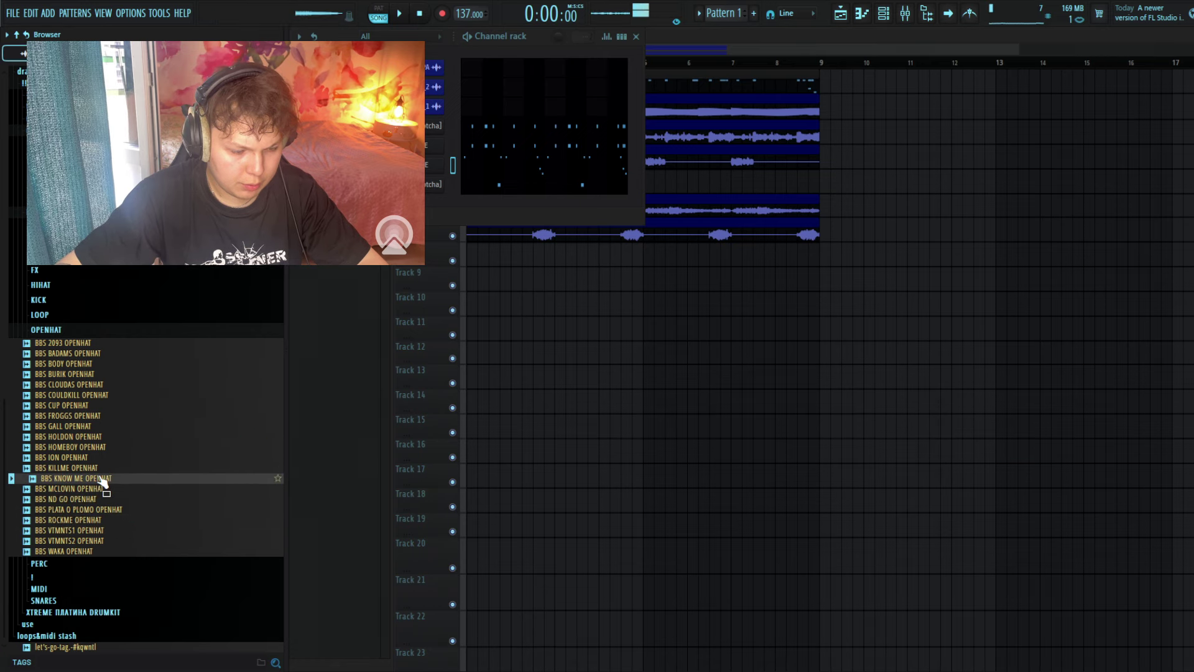
Load BBS KNOW ME OPENHAT as a new channel, normalize its sample, and raise its trim.
click(429, 219)
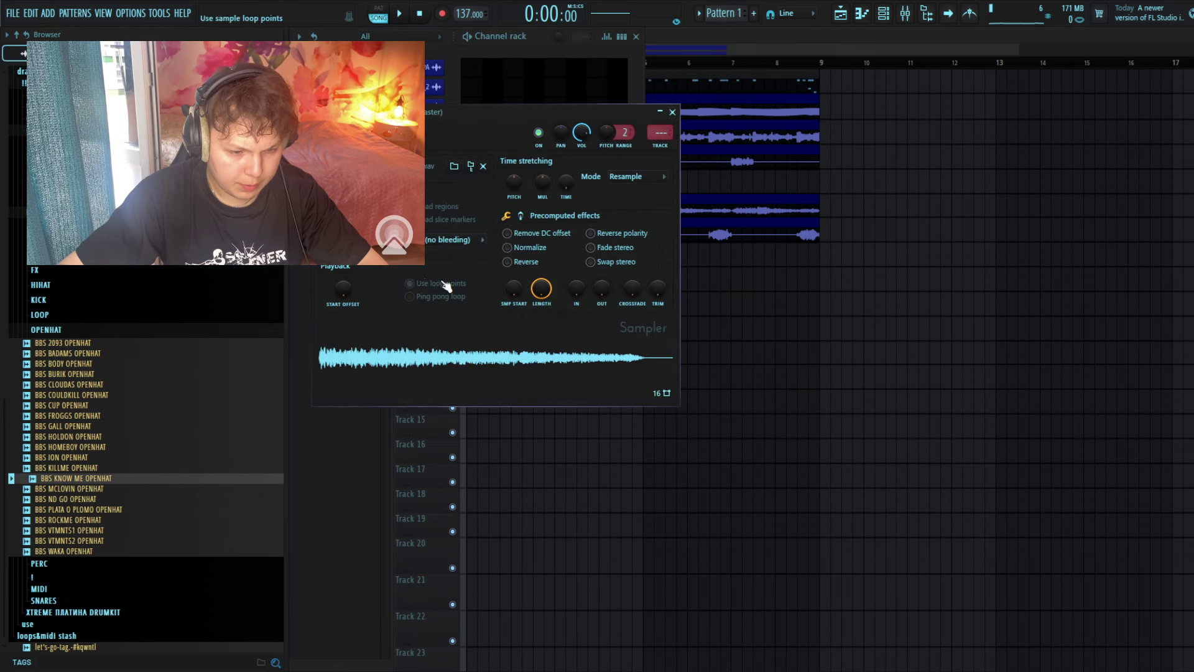
click(523, 248)
click(358, 132)
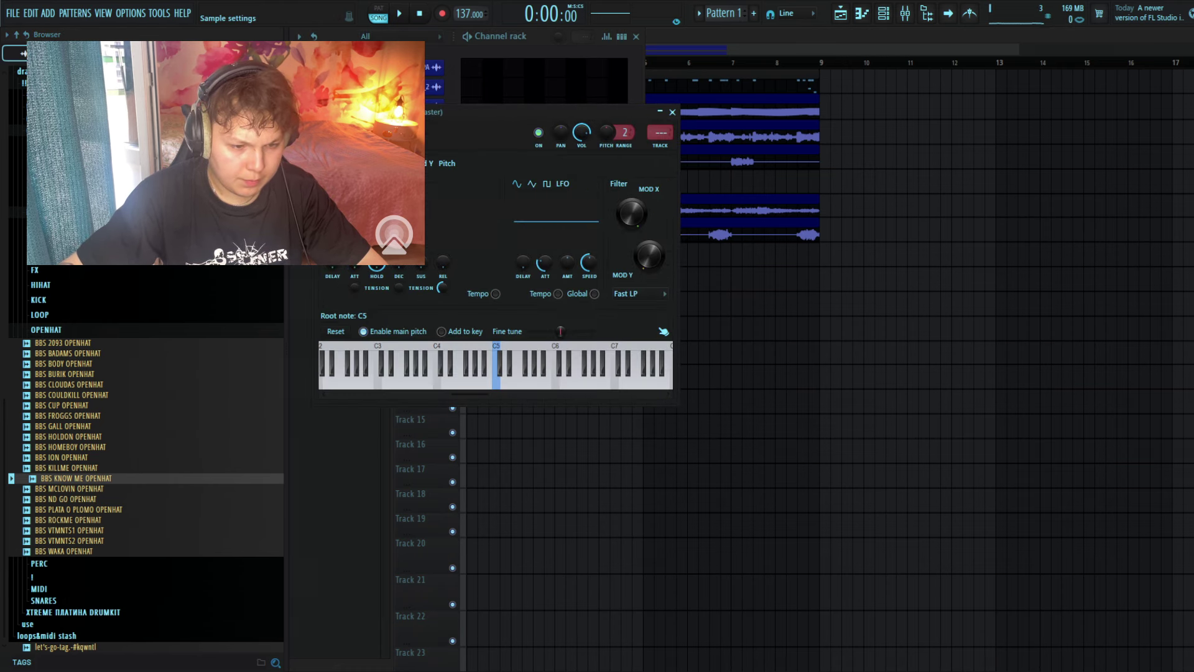
click(336, 132)
drag(657, 289, 658, 212)
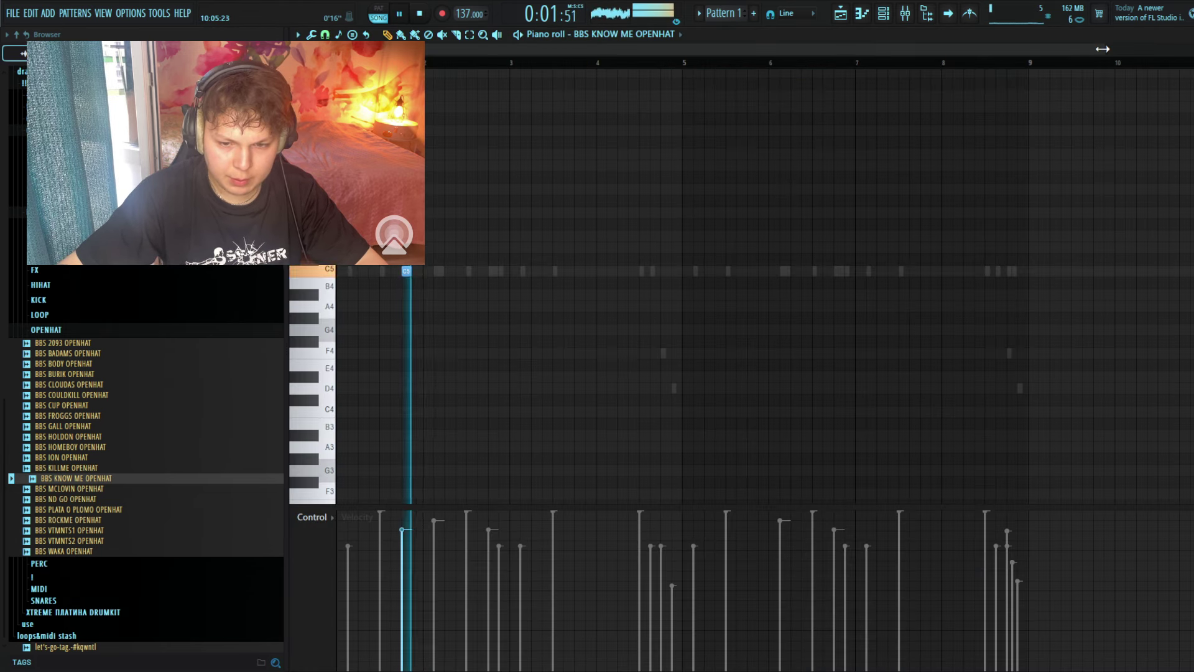
Place BBS KNOW ME OPENHAT hits on C5 at step 11 of bar 1 and at the start of bar 2.
drag(1101, 49, 663, 49)
key(space)
key(space)
drag(514, 271, 465, 272)
key(space)
click(493, 272)
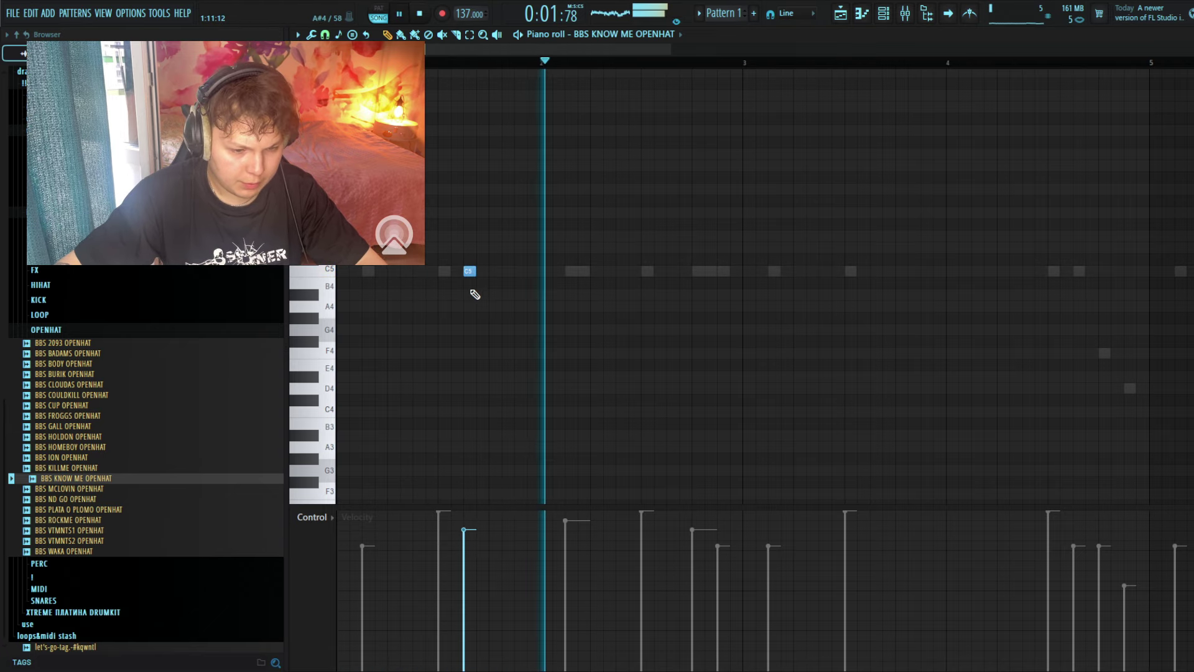
click(494, 272)
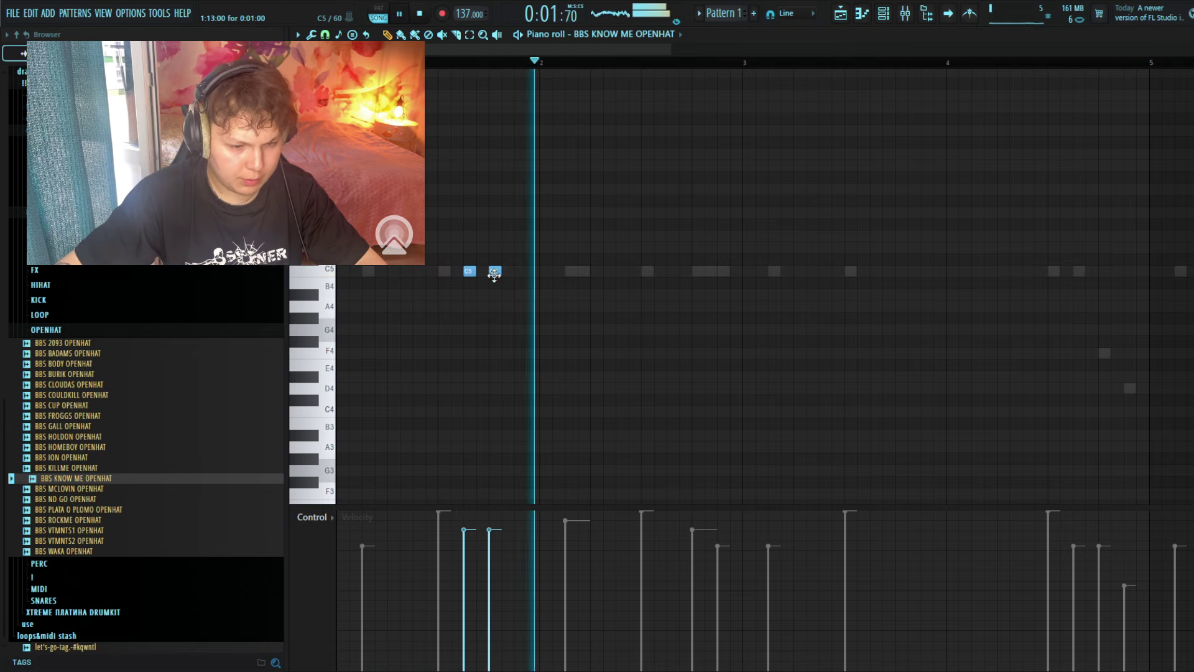
drag(511, 276, 523, 276)
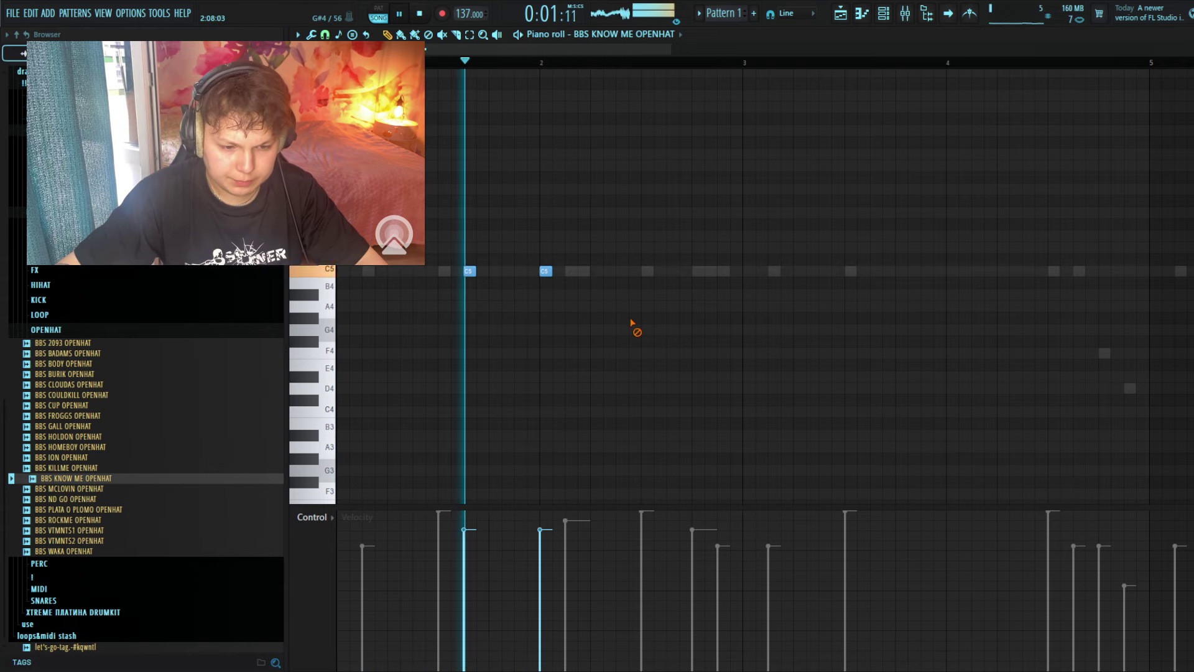
Add BBS KNOW ME OPENHAT hits on C5 at the start of bar 3, steps 5 and 13 of bar 4, and the start of bar 5.
click(747, 272)
drag(756, 273, 776, 277)
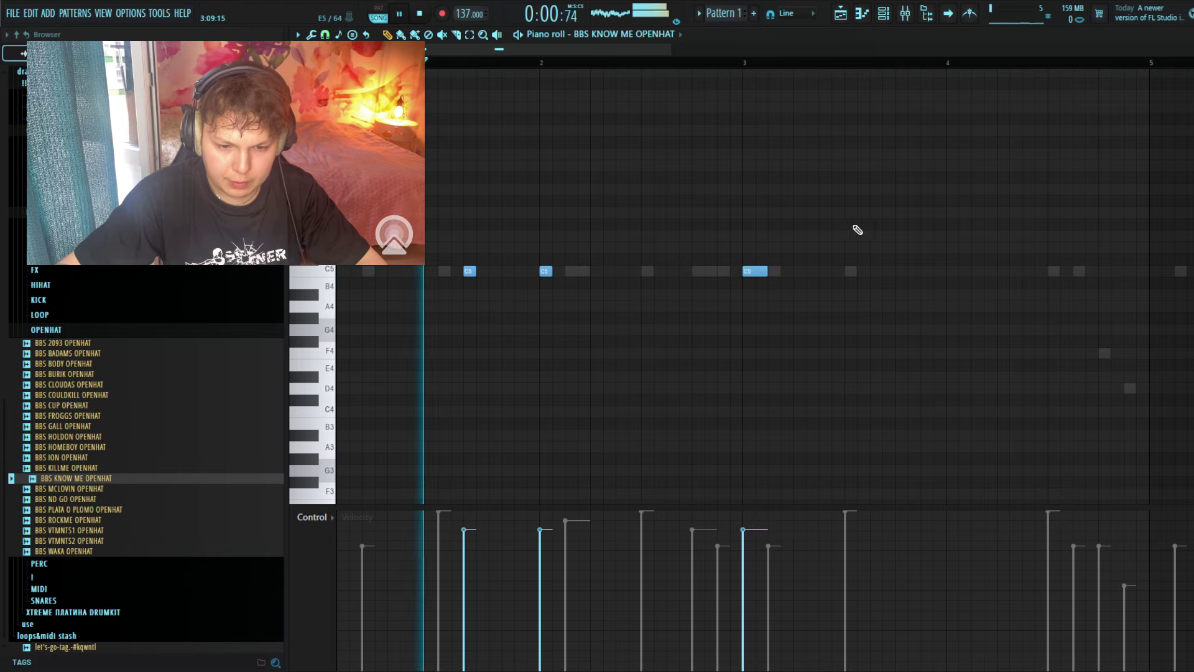
click(1001, 272)
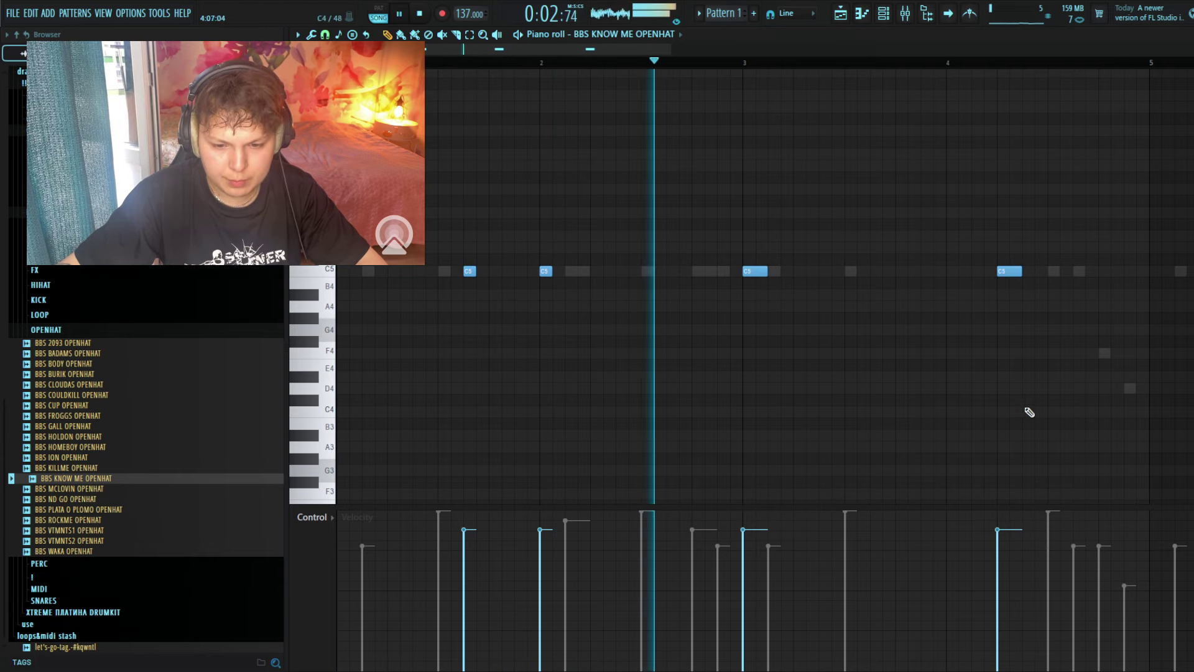
drag(1020, 272, 1009, 272)
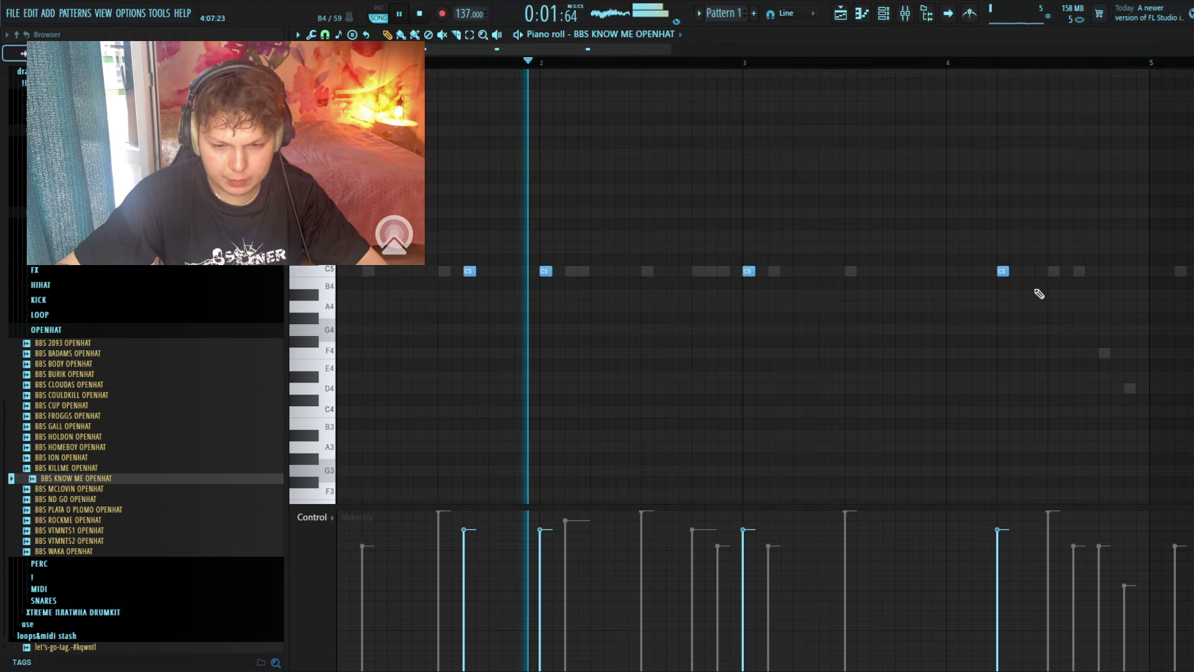
click(1117, 275)
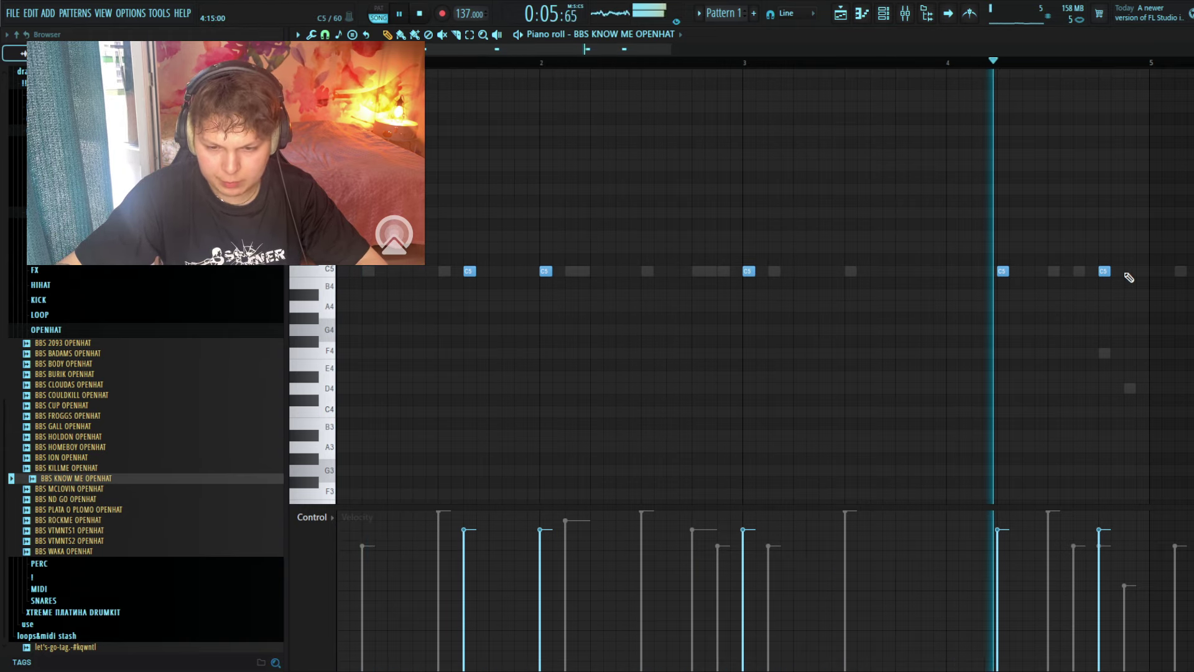
click(1156, 271)
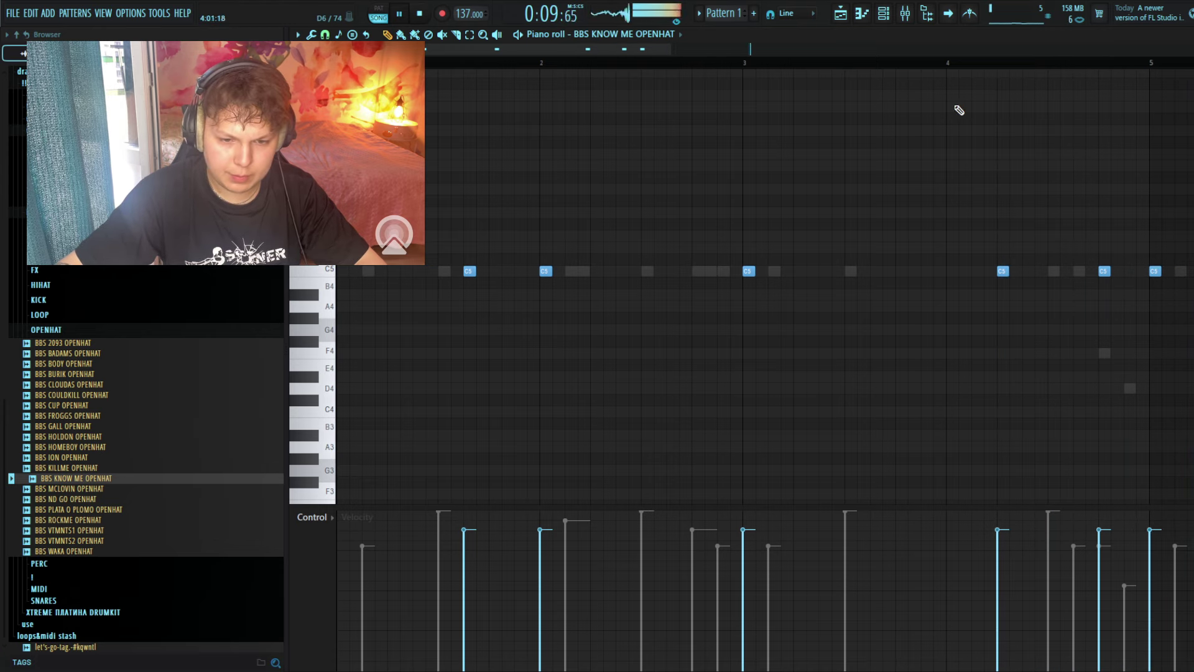
Duplicate the open hat hits of bars 1–4 into bars 5–8, keeping a C5 hit at the start of bar 5.
drag(670, 50, 1054, 132)
right_click(710, 272)
drag(709, 64, 2, 242)
key(ctrl+b)
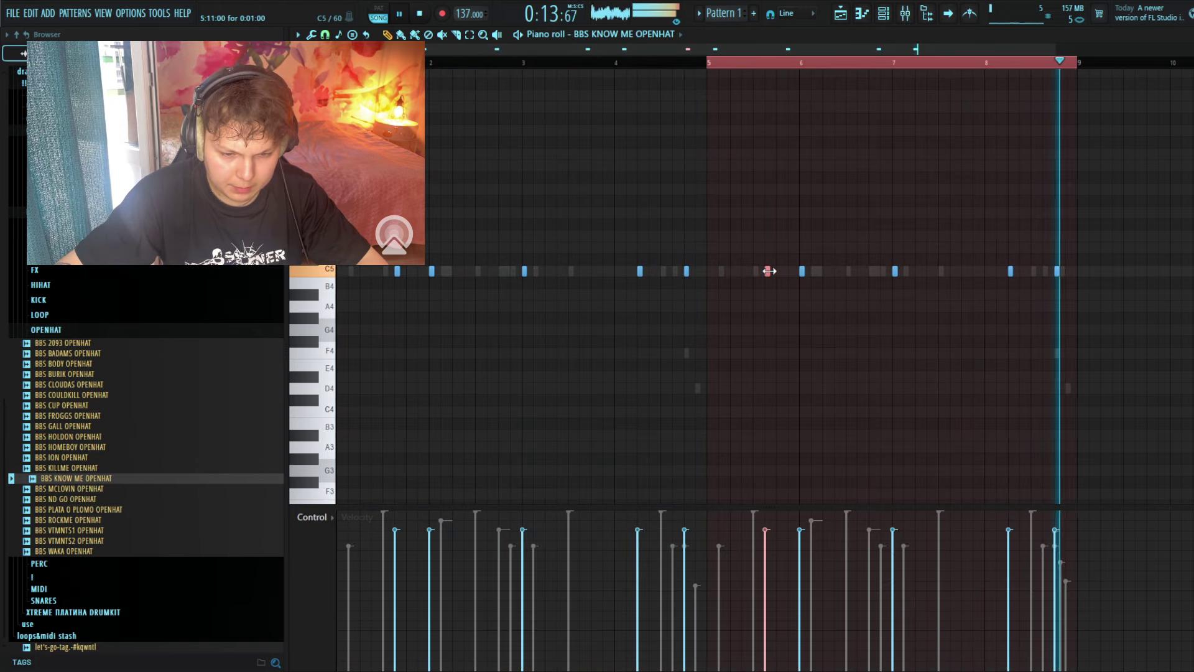
click(710, 273)
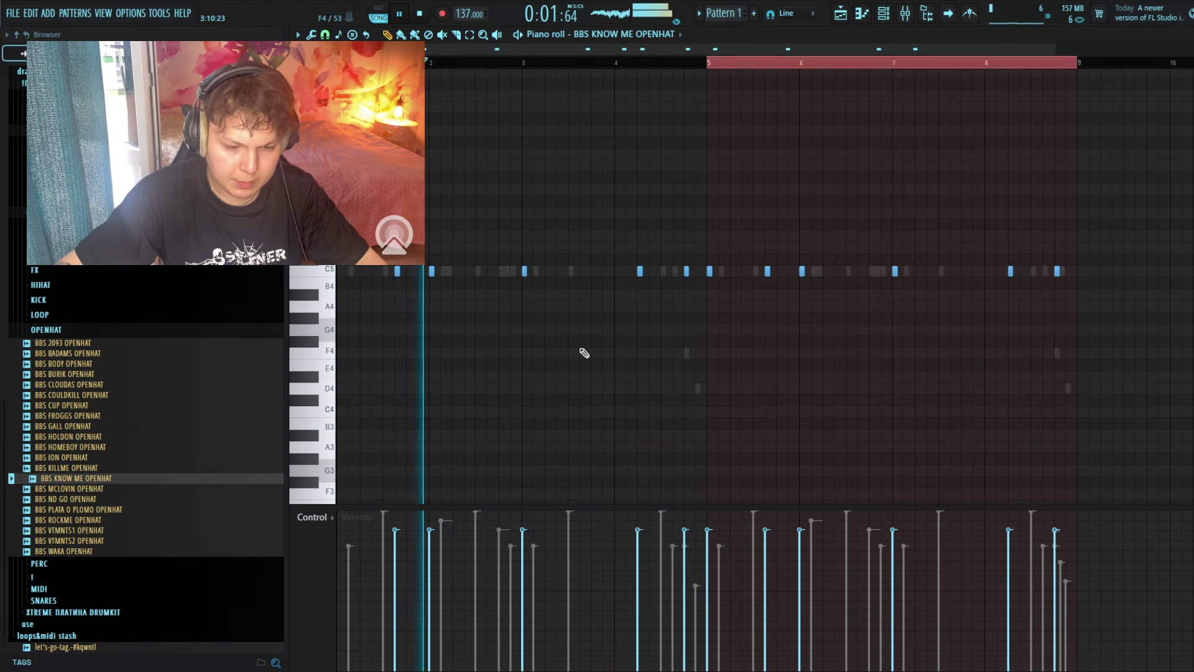
Browse the BABYBOOSOULJAH kit's PERC folder, auditioning samples such as BBS DISHES PERC.
key(F7)
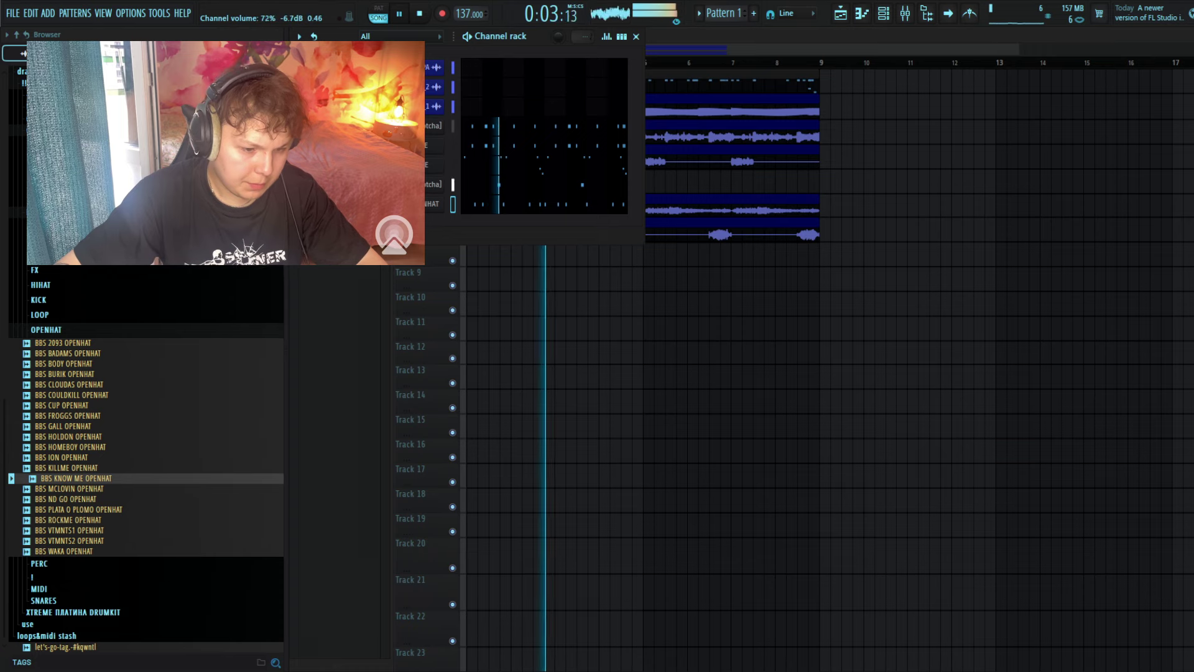
click(87, 328)
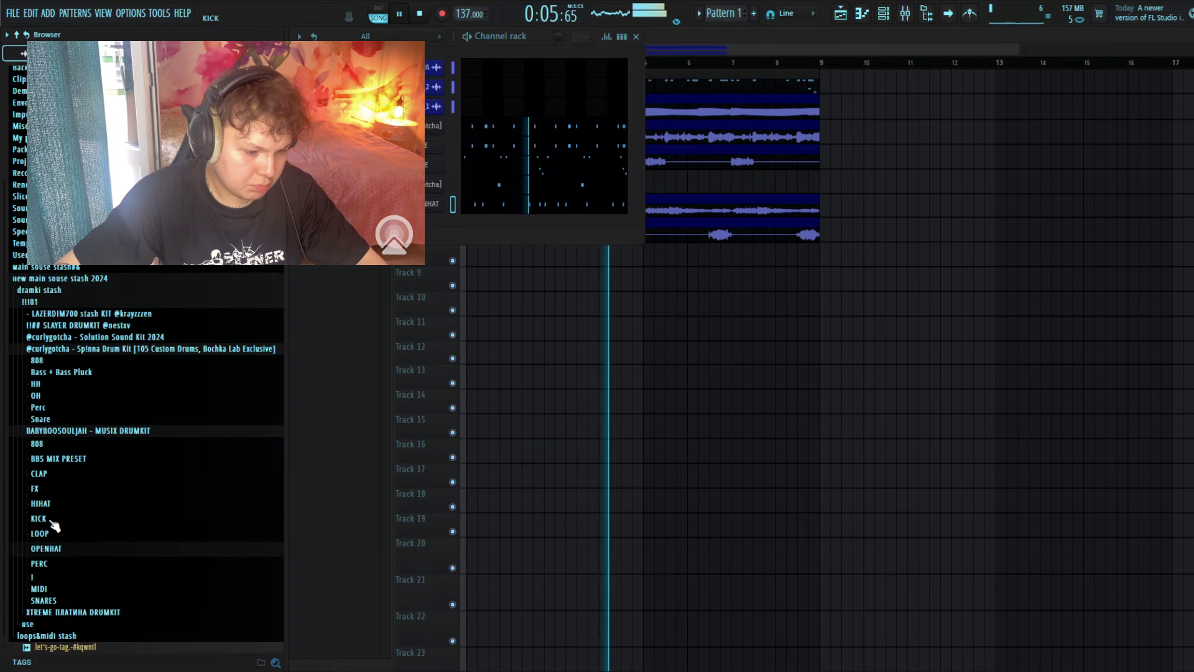
click(38, 563)
drag(80, 515, 88, 529)
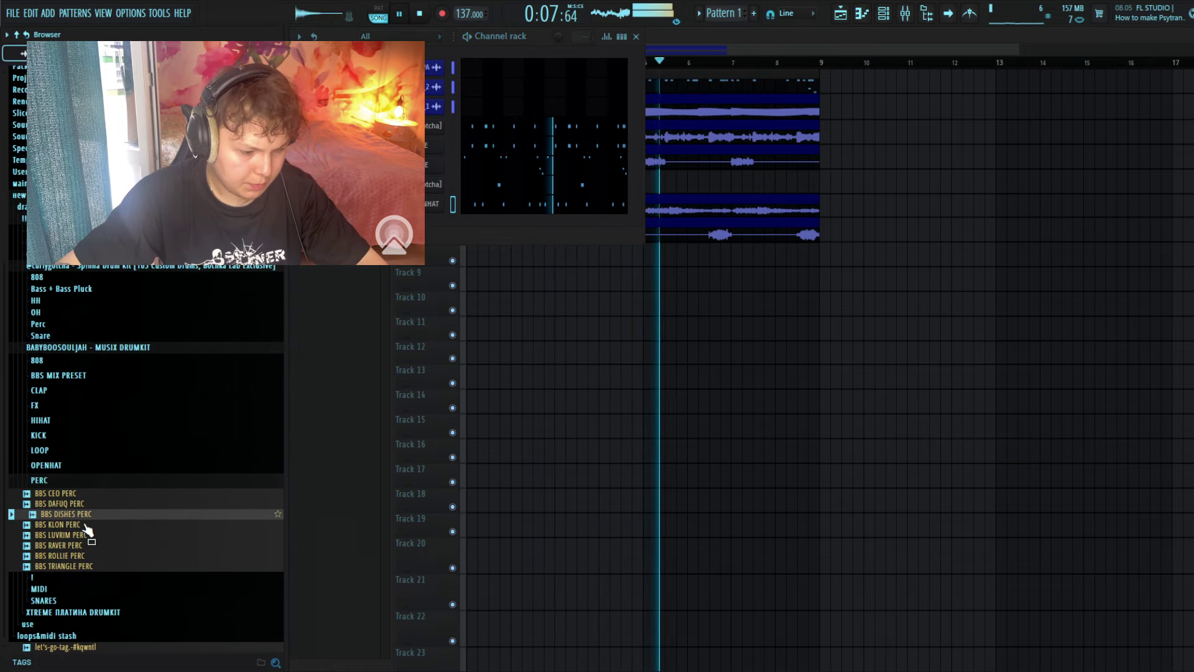
click(58, 480)
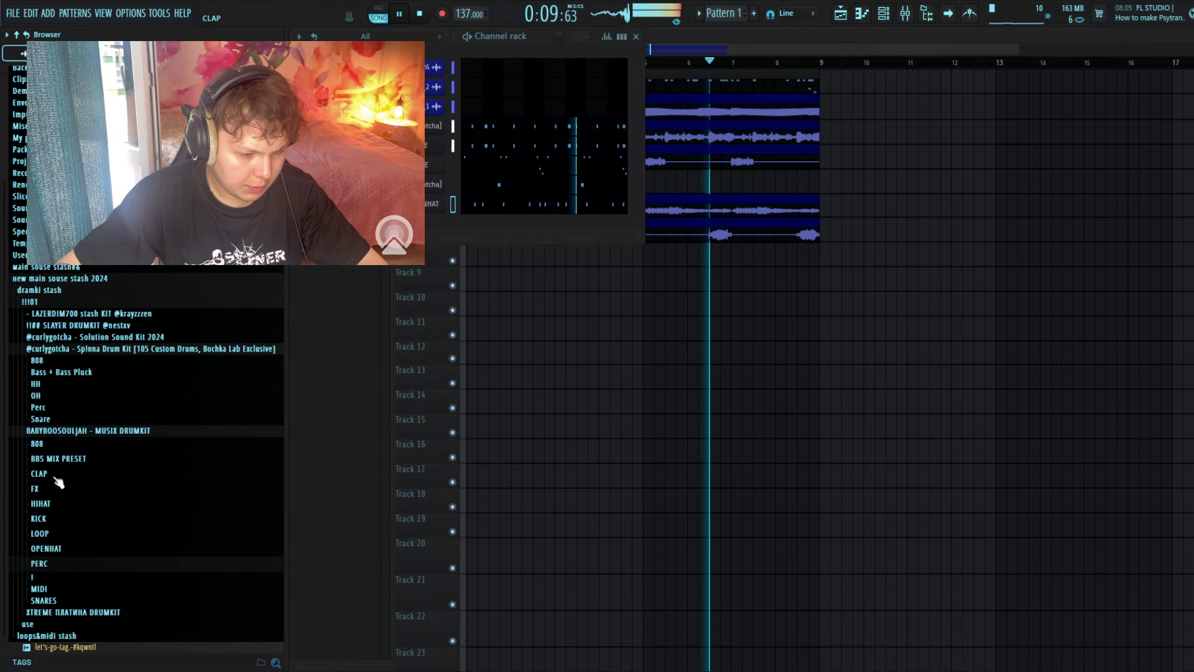
click(65, 459)
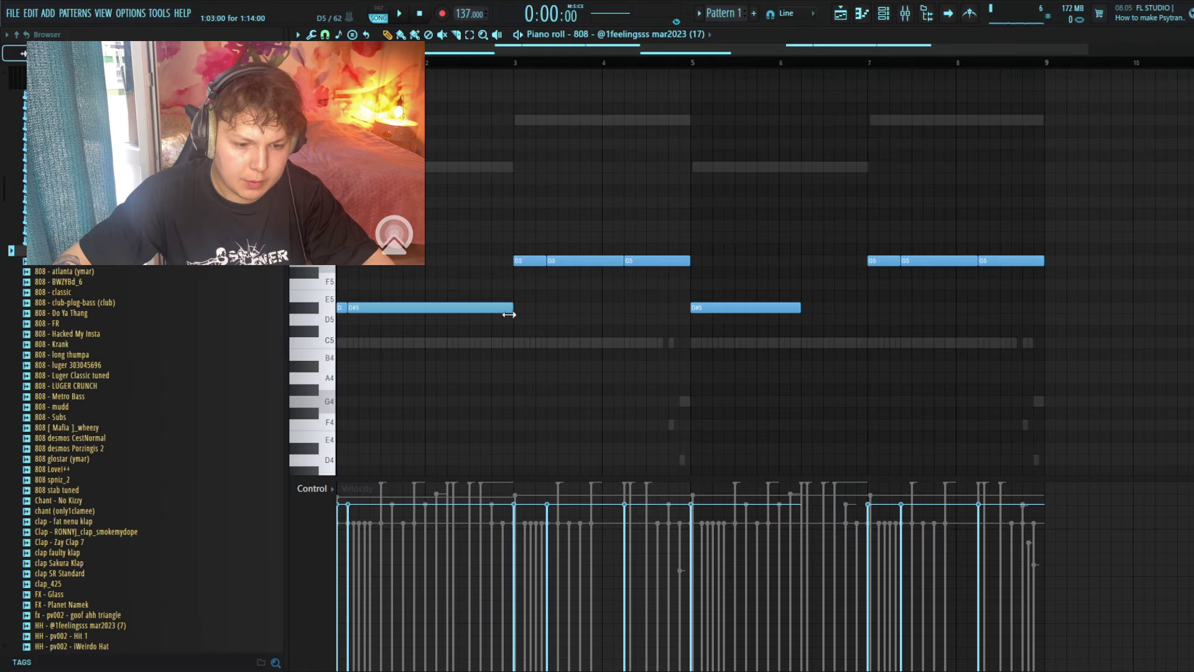
Move the long opening 808 note to A#4 from step 5 of bar 1, and lower bar 4's last note to D#5 at eight steps long.
drag(336, 301, 334, 338)
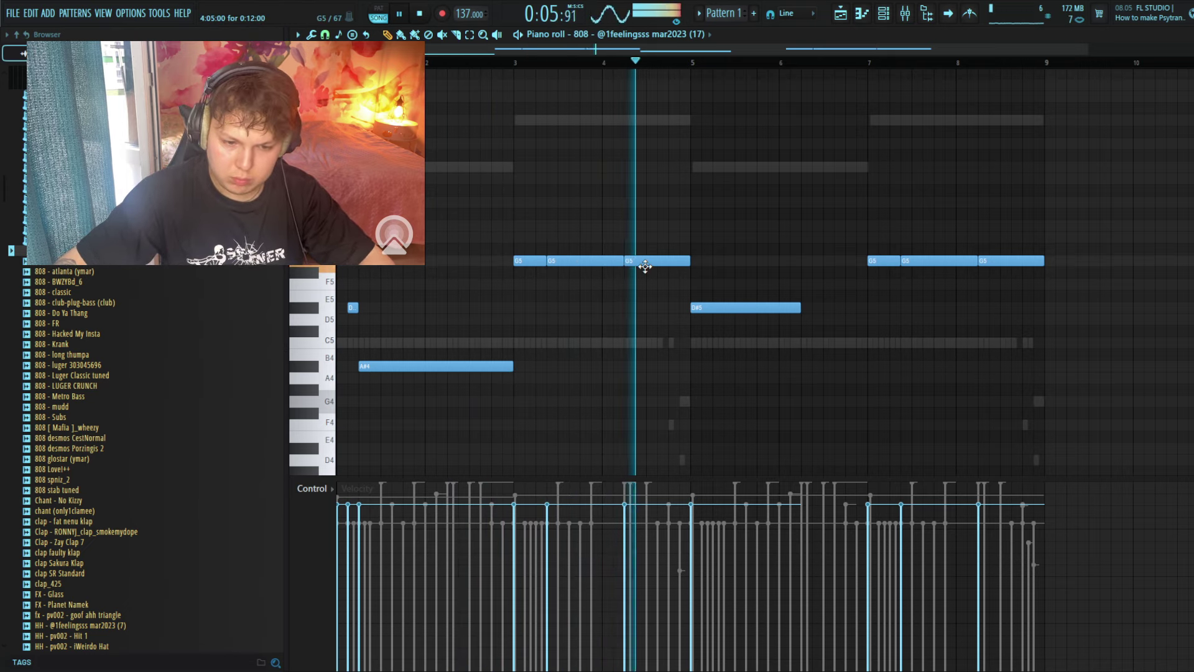
drag(650, 260, 669, 311)
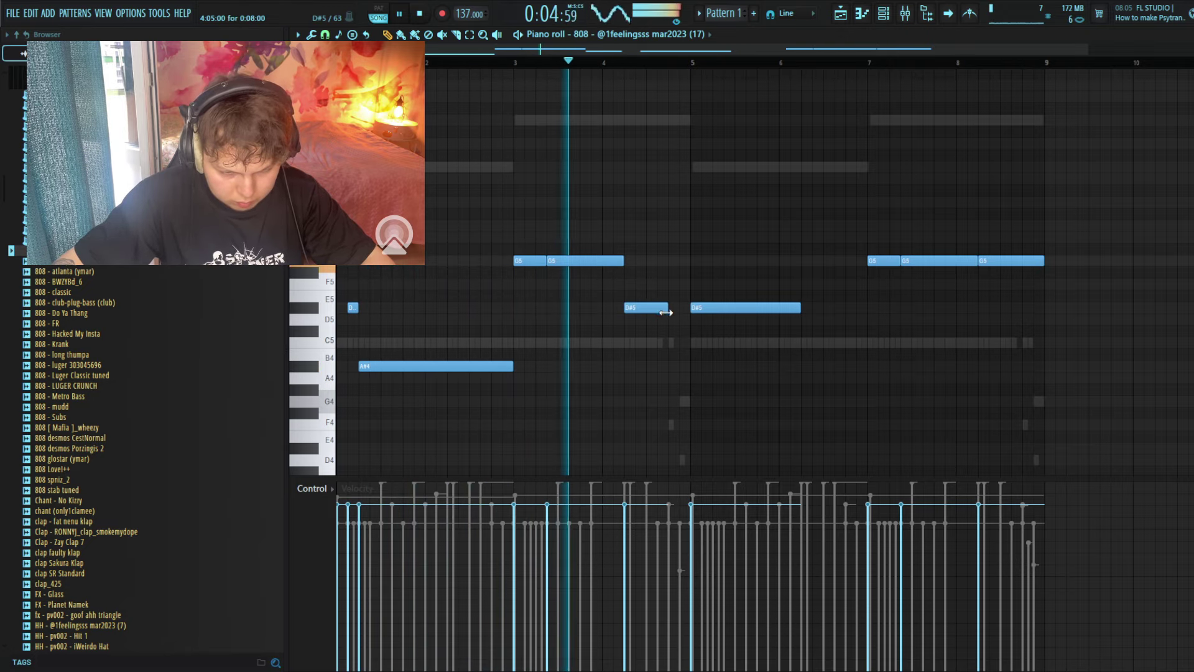
key(Escape)
Raise the velocity of the F4 and D4 BBS NOSE SNARE hits at the ends of bars 4 and 8.
click(541, 200)
scroll(659, 336, down, 2)
drag(698, 328, 673, 398)
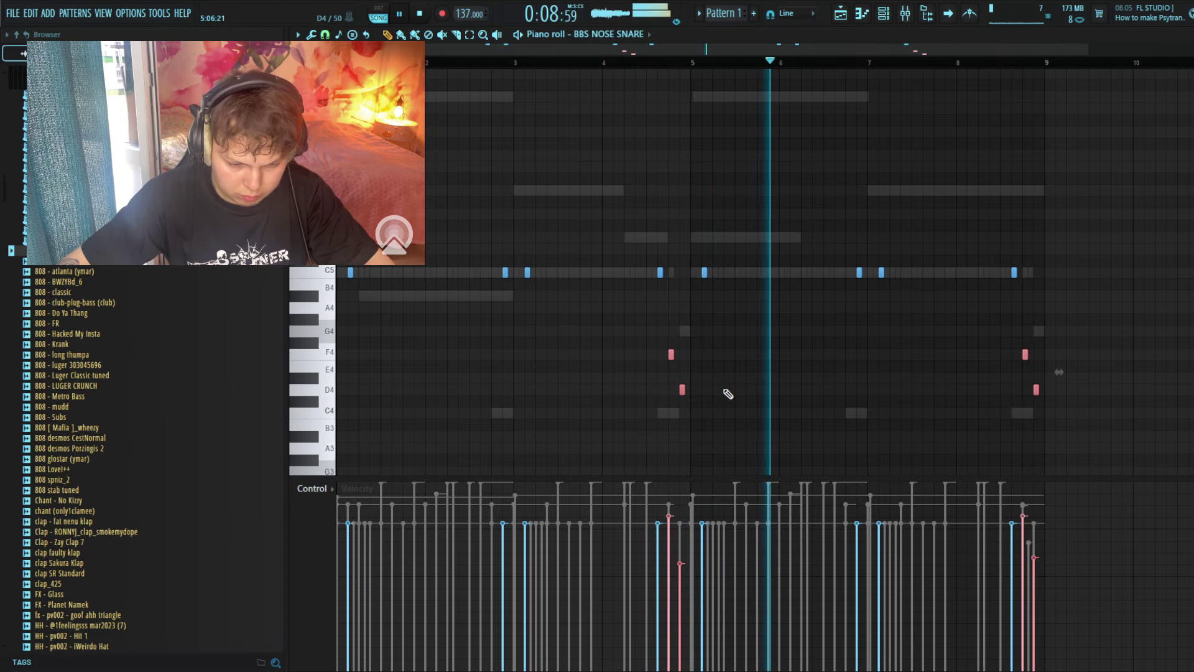
scroll(730, 391, up, 3)
ctrl+click(800, 390)
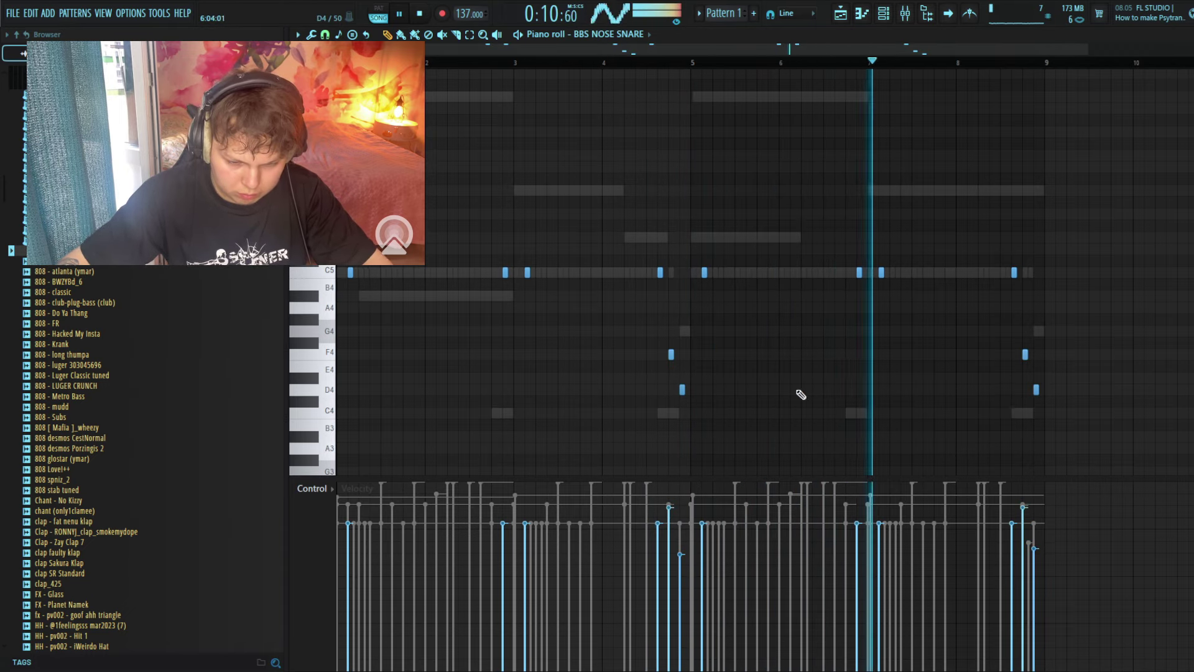
key(Escape)
Delete the 808 notes in bars 5 to 8.
click(550, 303)
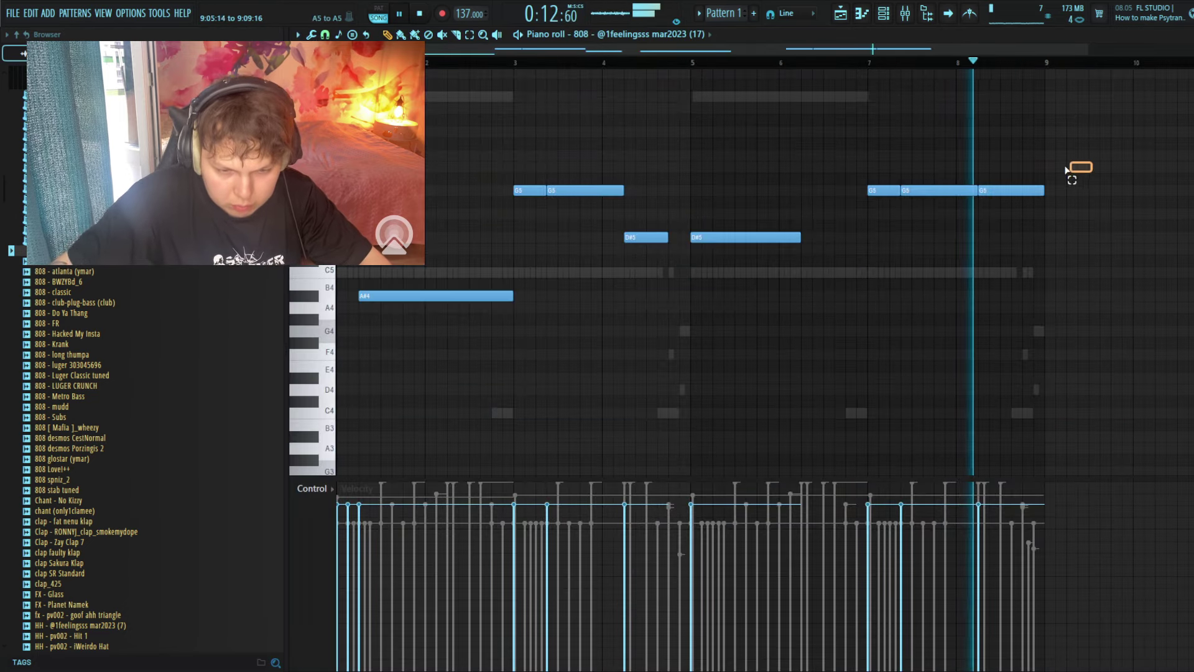
drag(1085, 171, 733, 274)
key(Delete)
key(space)
scroll(473, 365, up, 3)
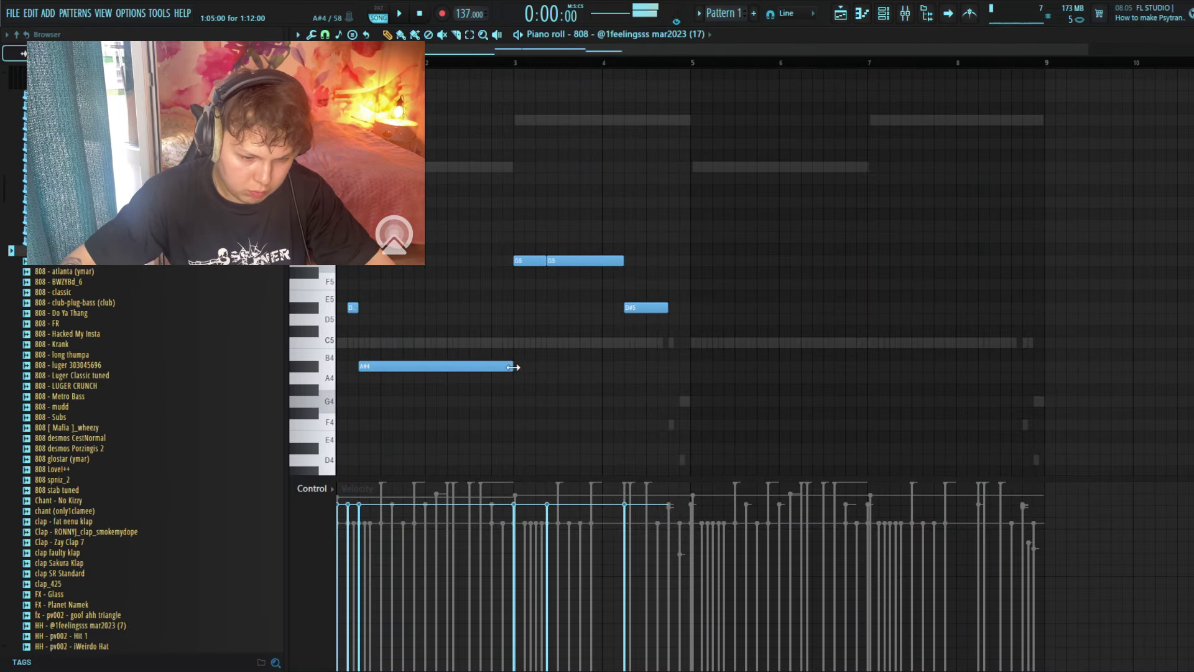
key(ctrl+b)
key(ctrl+z)
key(ctrl+z)
Duplicate the 808 line into bars 5–8 and split its long A#4 into eight-step notes at step 5 of bar 5 and the start of bar 6.
drag(338, 63, 688, 267)
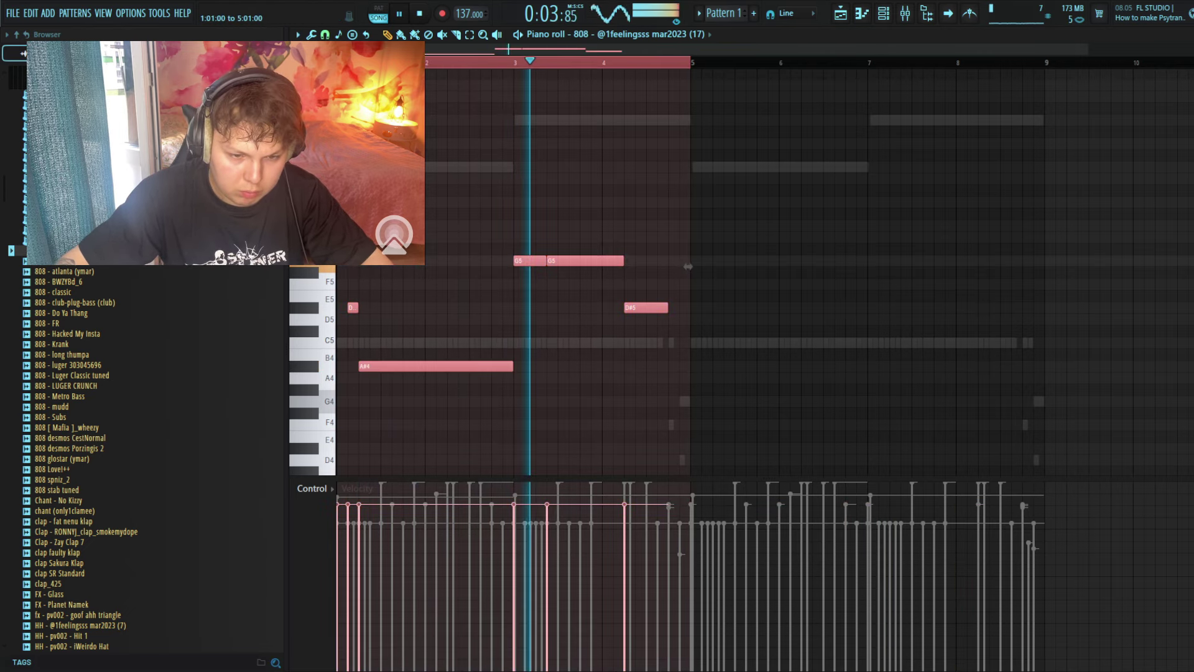
key(ctrl+b)
drag(868, 366, 780, 365)
click(788, 367)
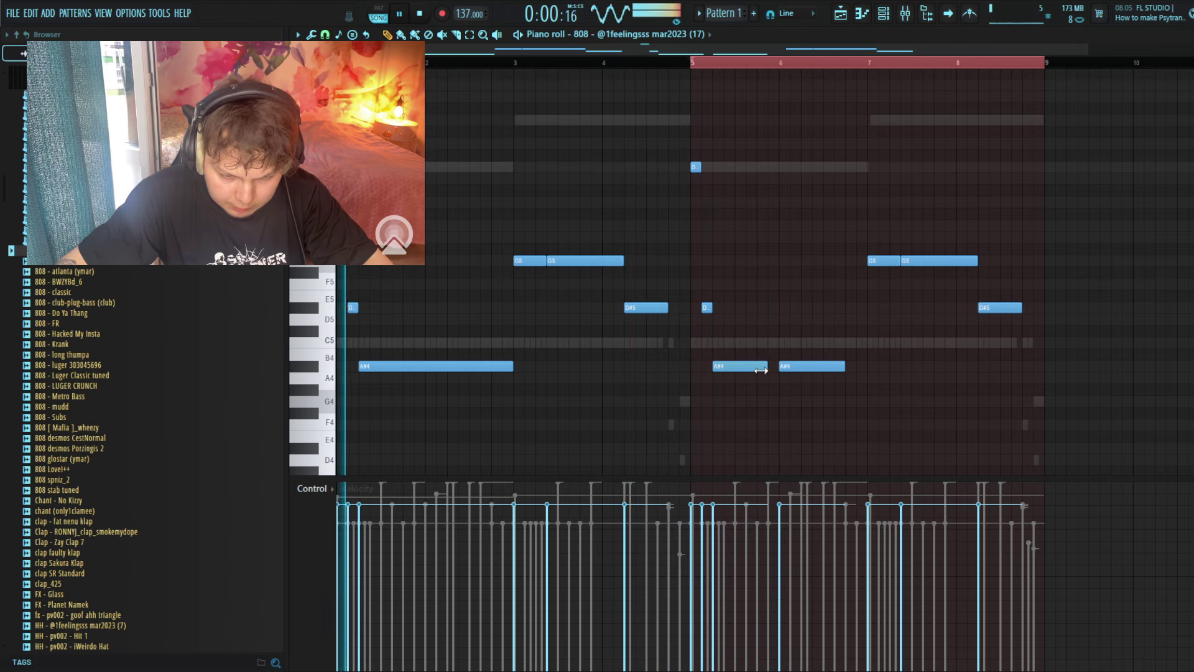
drag(832, 365, 821, 365)
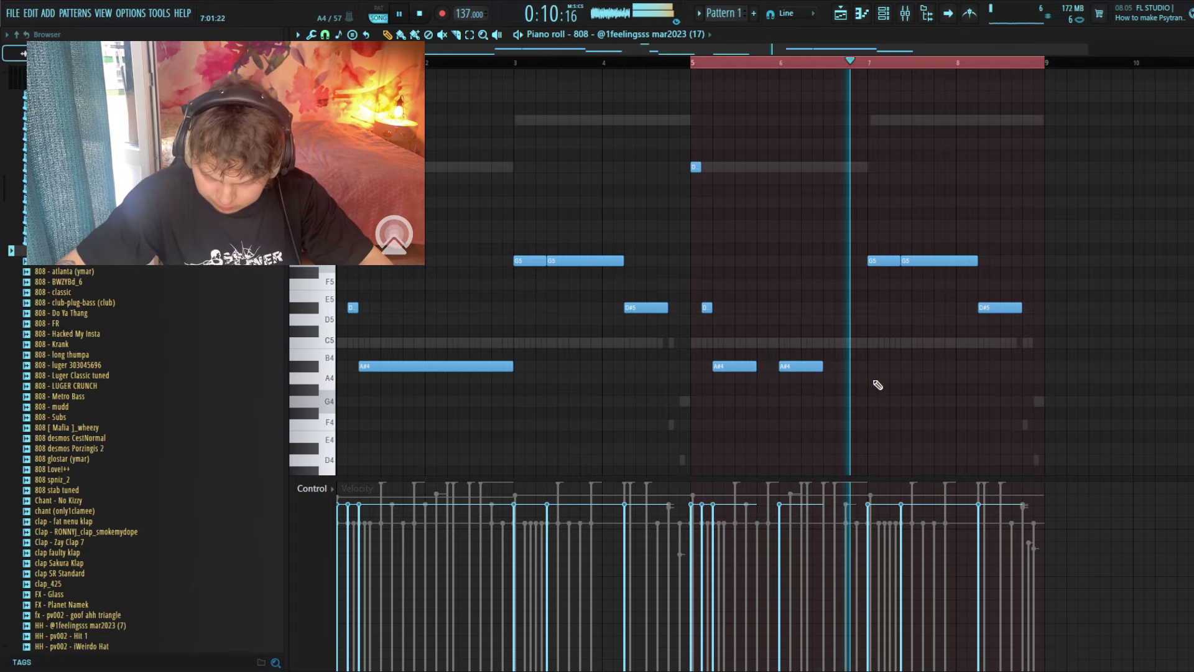
key(Escape)
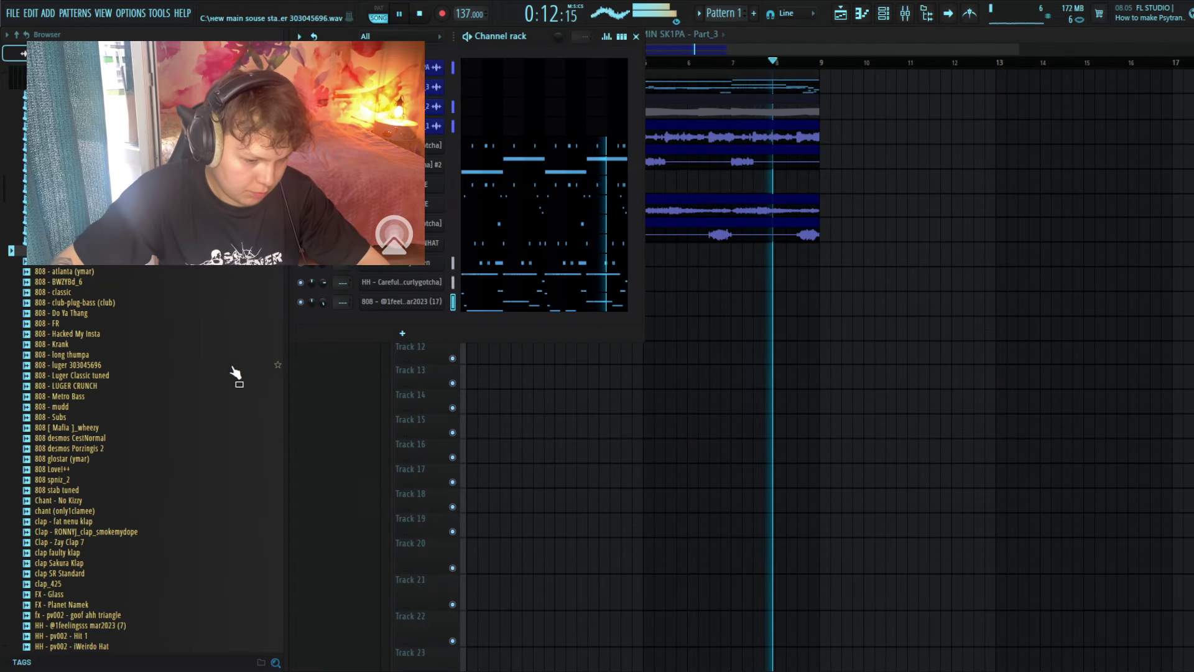
Load !Basic Zay 808 from the Sp!nna Drum Kit's 808 folder as a new channel.
scroll(81, 373, up, 9)
click(70, 353)
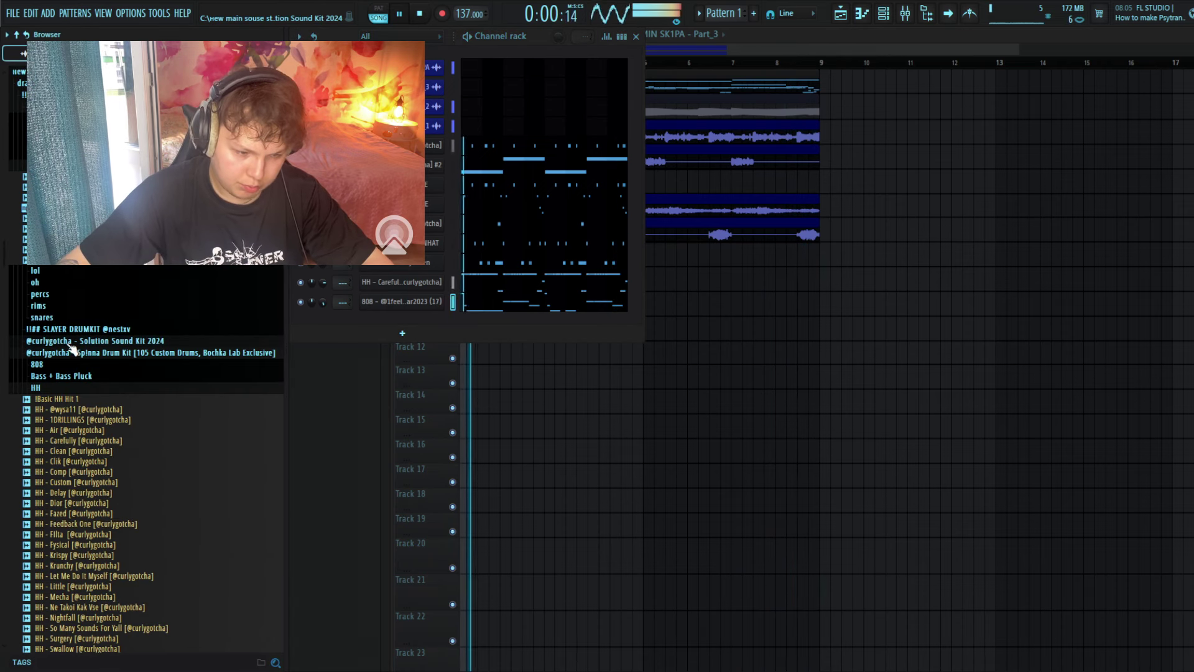
scroll(57, 291, up, 2)
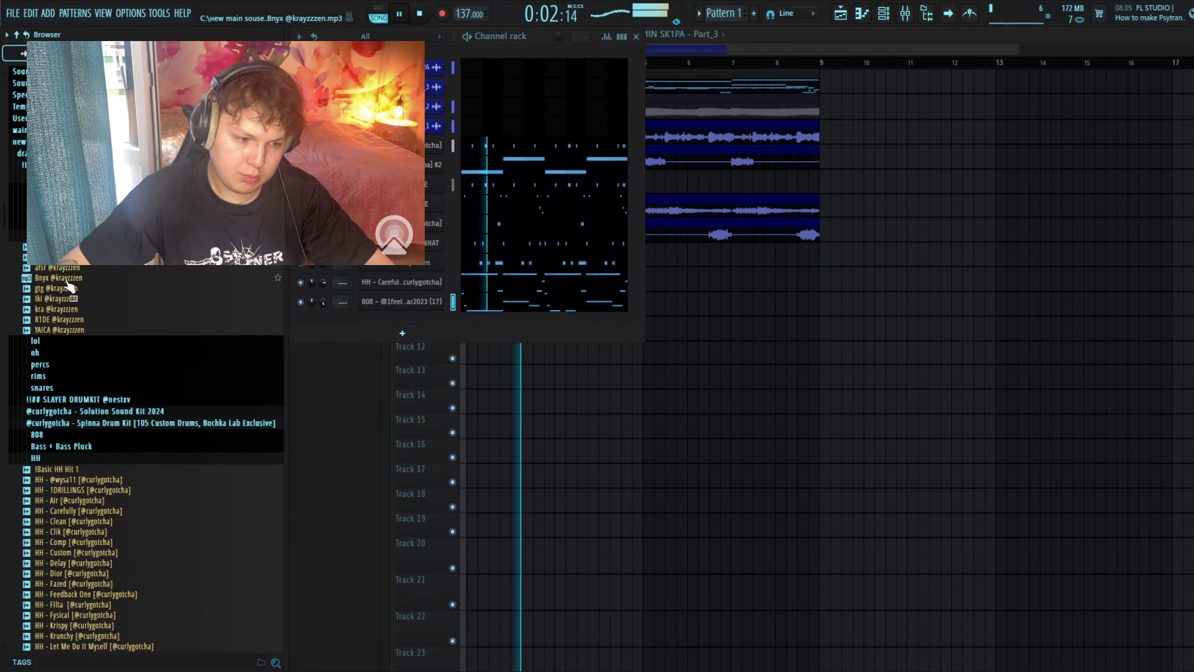
click(62, 236)
key(space)
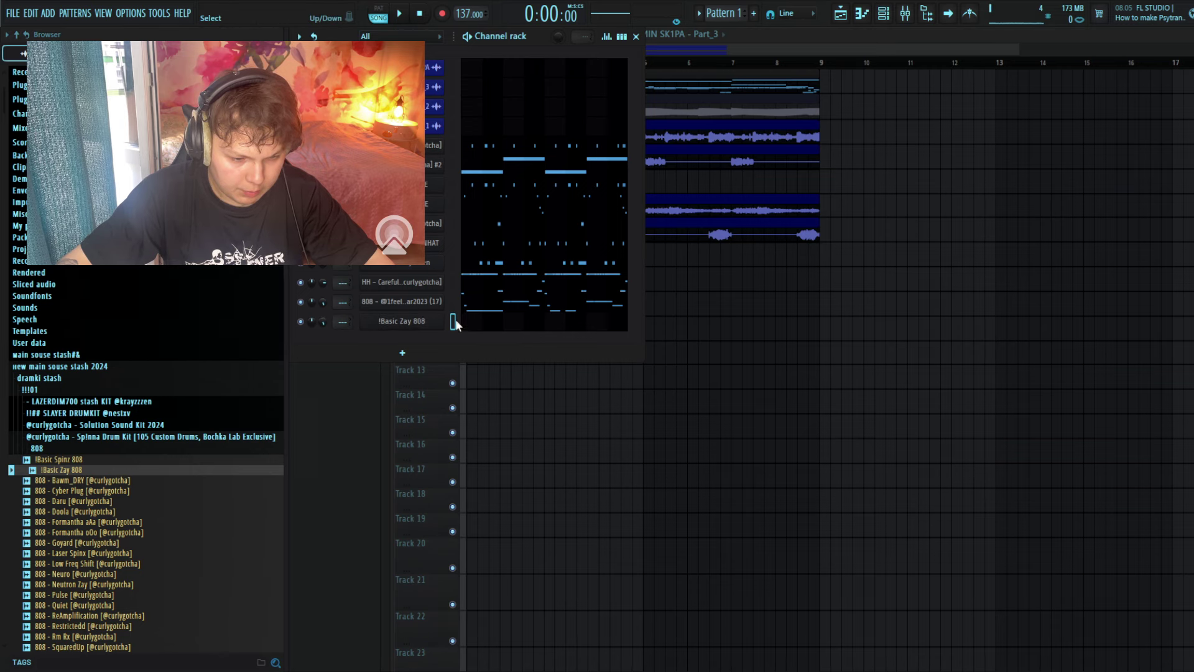
Copy the existing 808 line into the !Basic Zay 808 channel, mute the old 808 channel, and open the copy for note editing.
key(space)
click(482, 323)
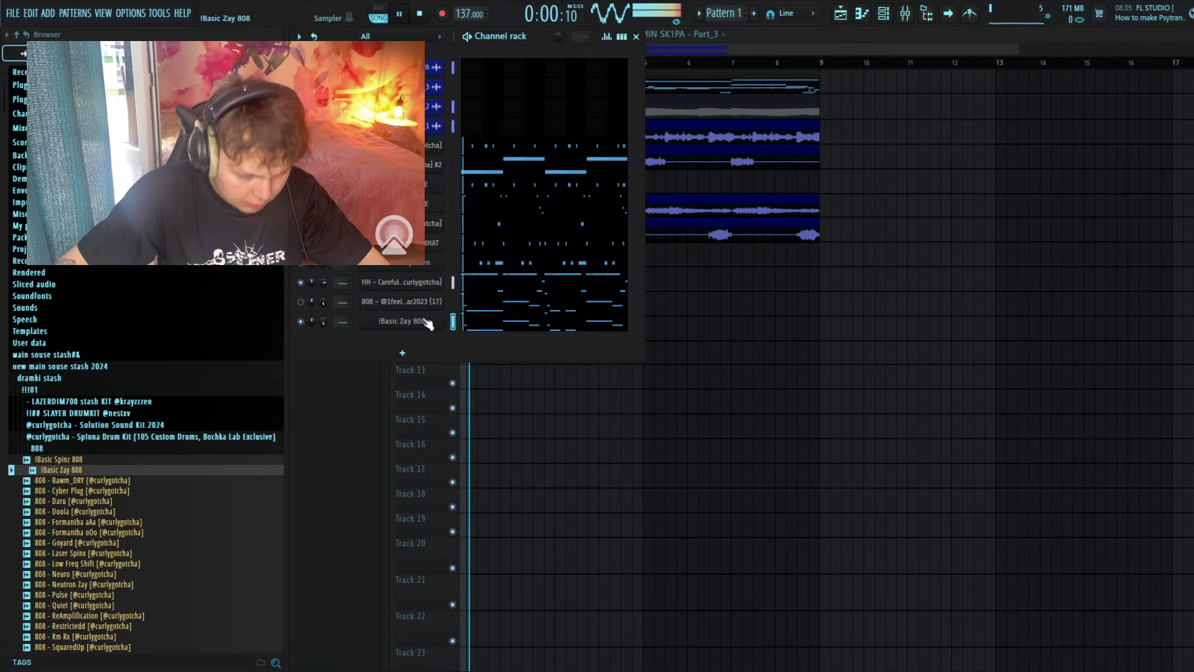
click(514, 323)
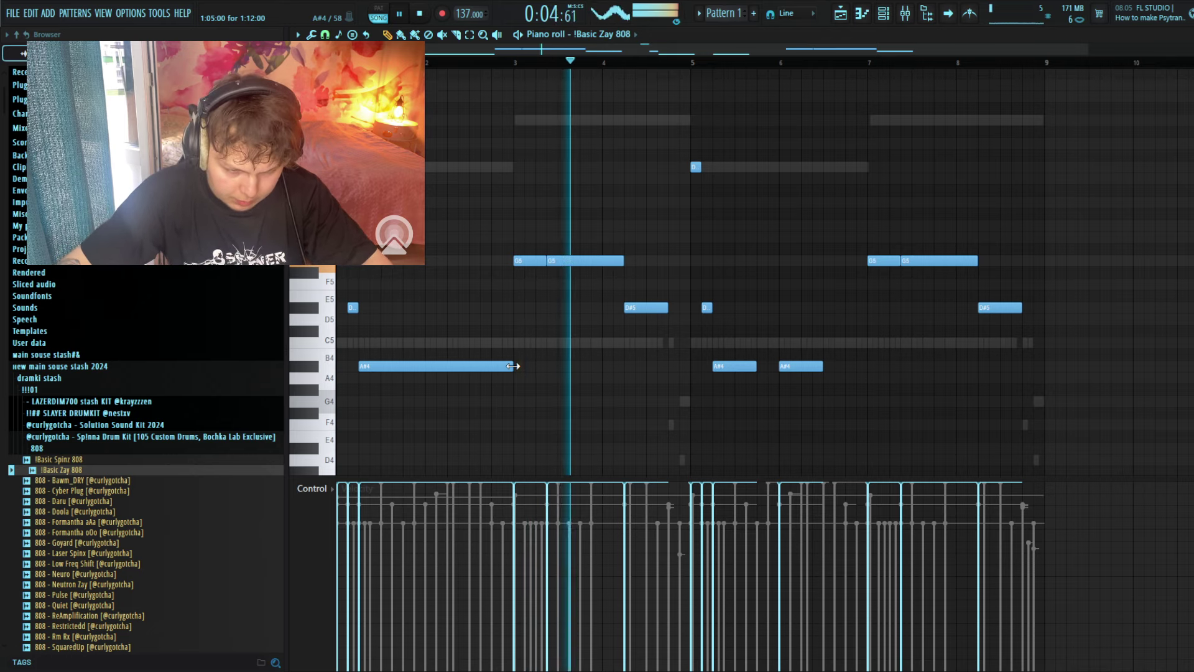
Replace the long A#4 in !Basic Zay 808 with six-step notes at steps 5 and 11 of bar 1 and another at bar 2's start.
key(space)
drag(401, 376, 394, 378)
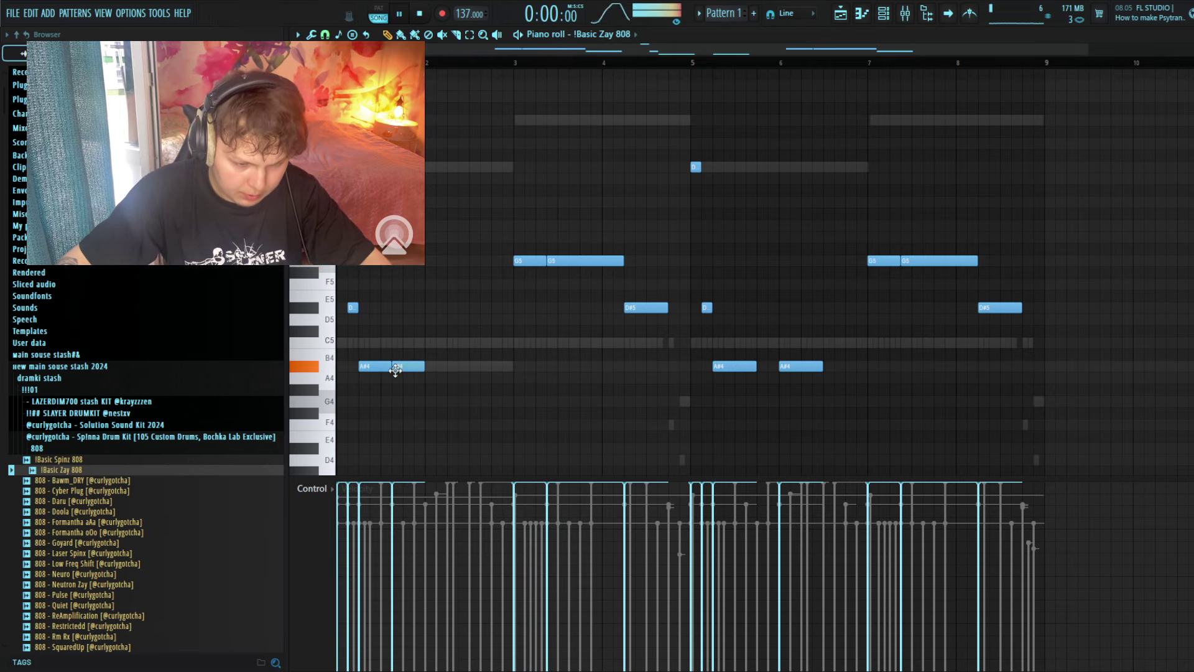
key(space)
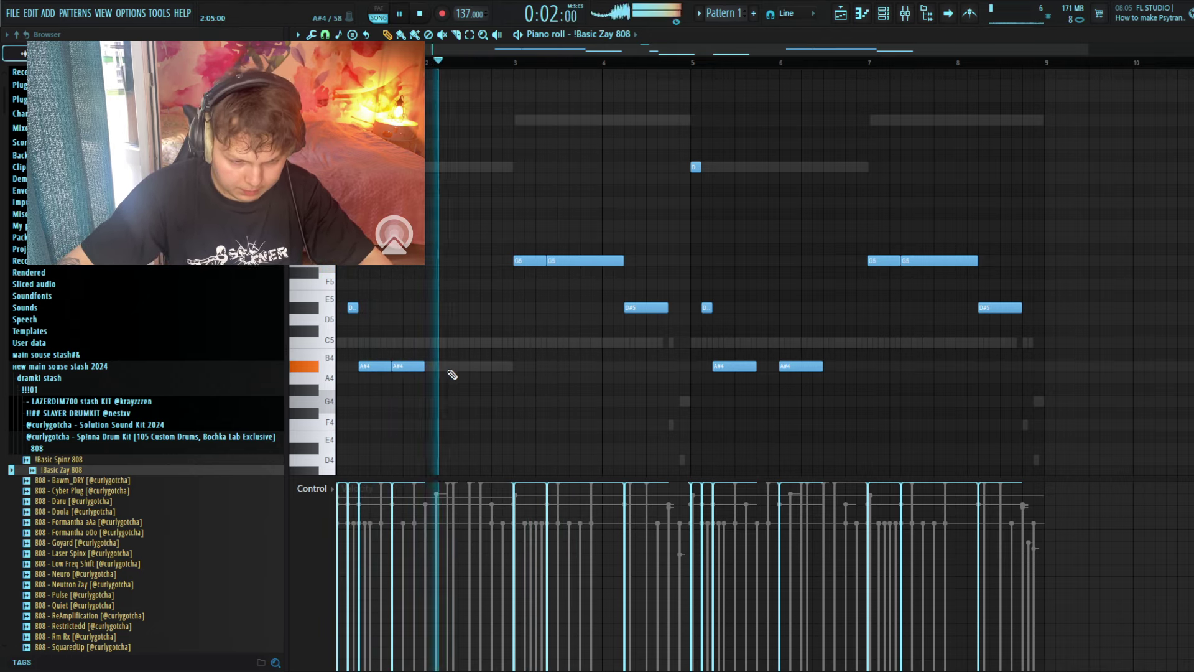
click(470, 366)
key(space)
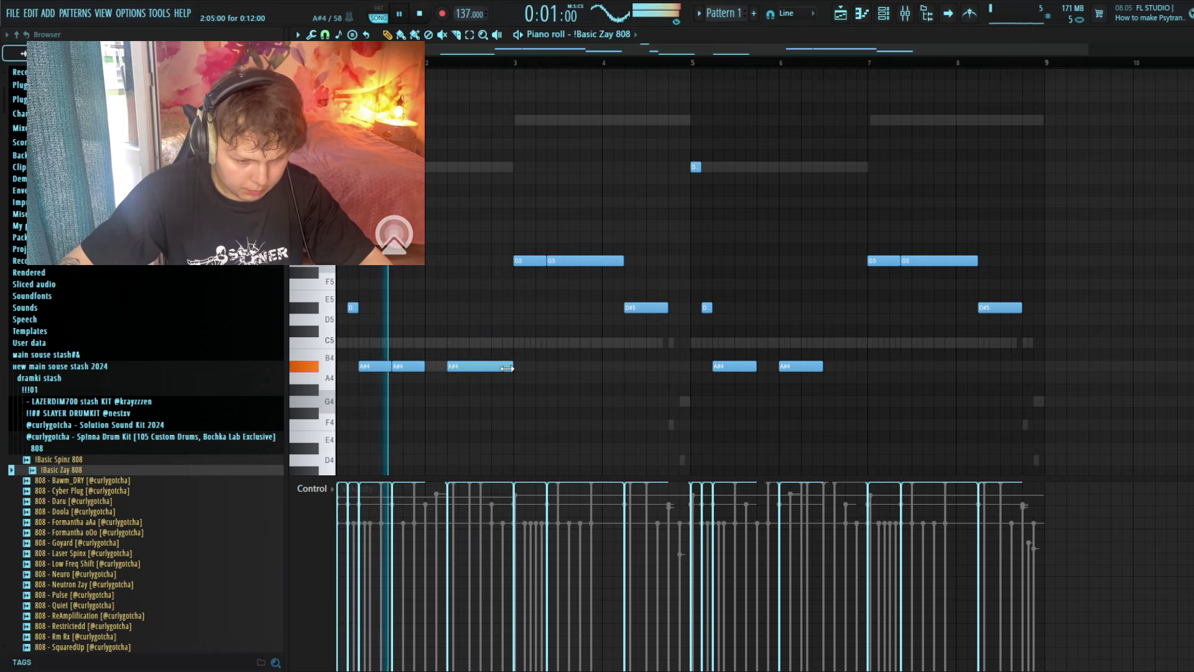
key(space)
drag(478, 365, 470, 365)
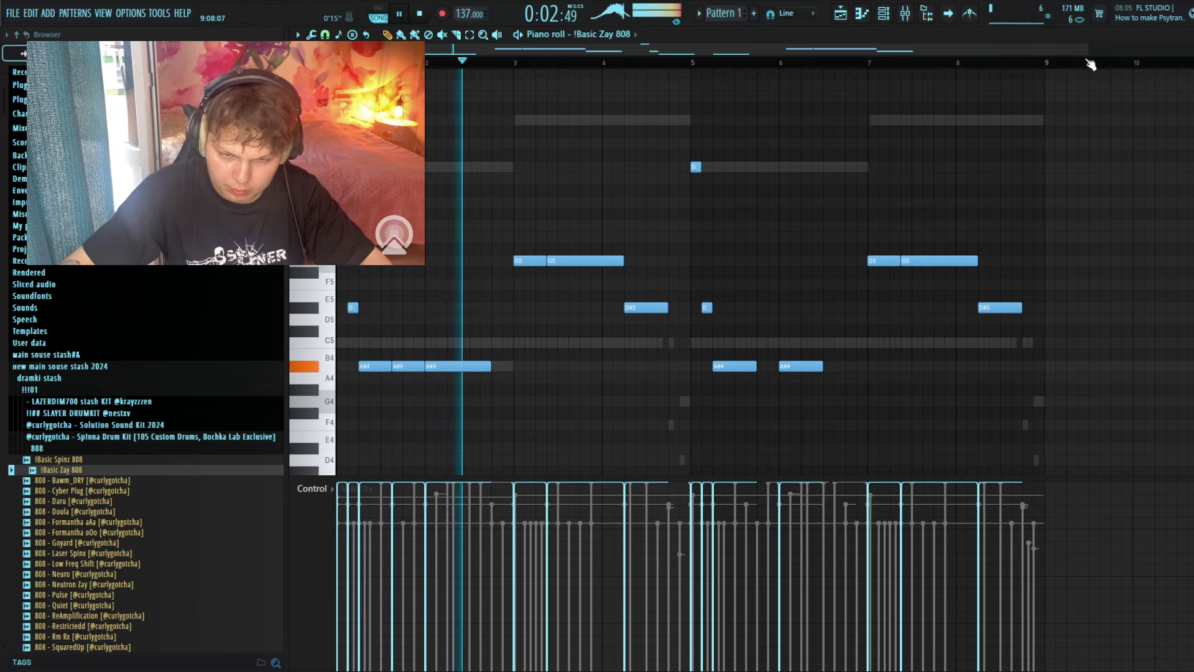
Shorten the A#4 at the start of bar 2 to ten steps and add a two-step A#4 at step 11.
drag(1088, 48, 776, 49)
drag(604, 367, 589, 367)
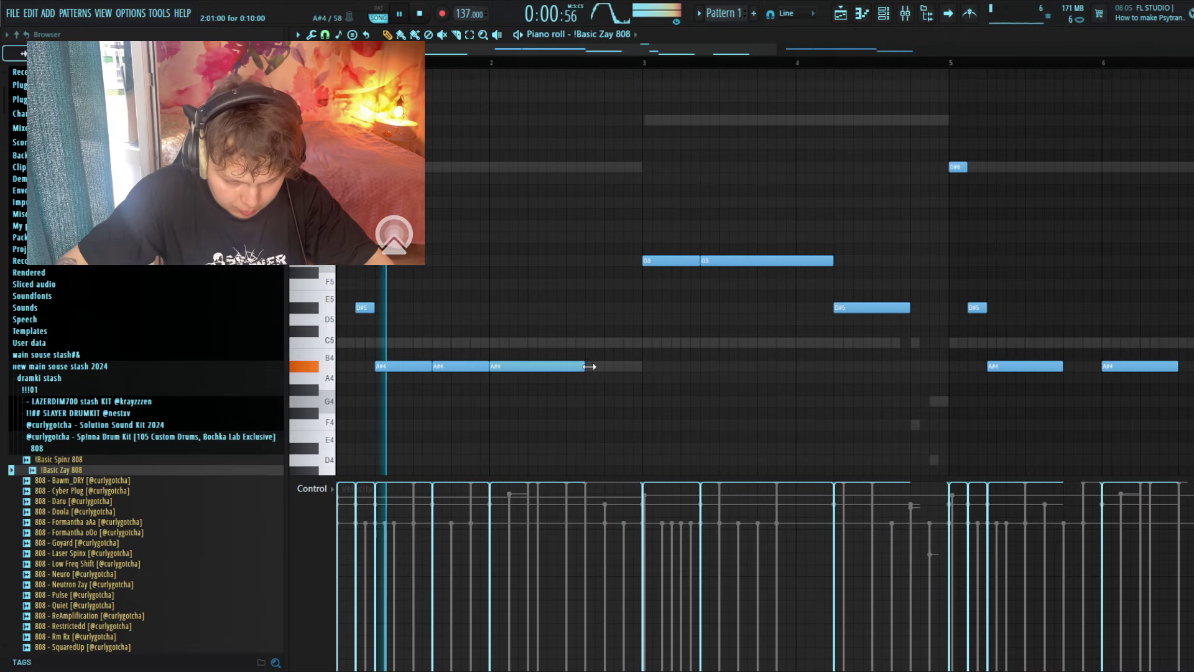
click(594, 366)
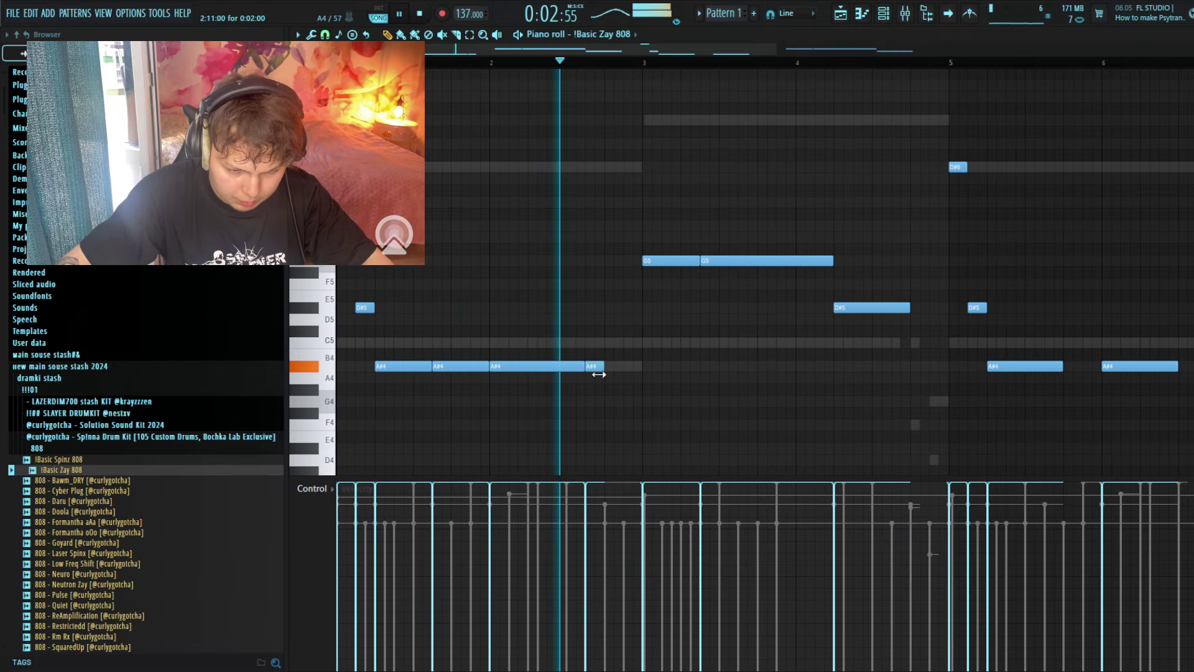
Adjust the envelope attack time of the !Basic Zay 808 channel.
key(F6)
key(F7)
click(414, 316)
click(387, 165)
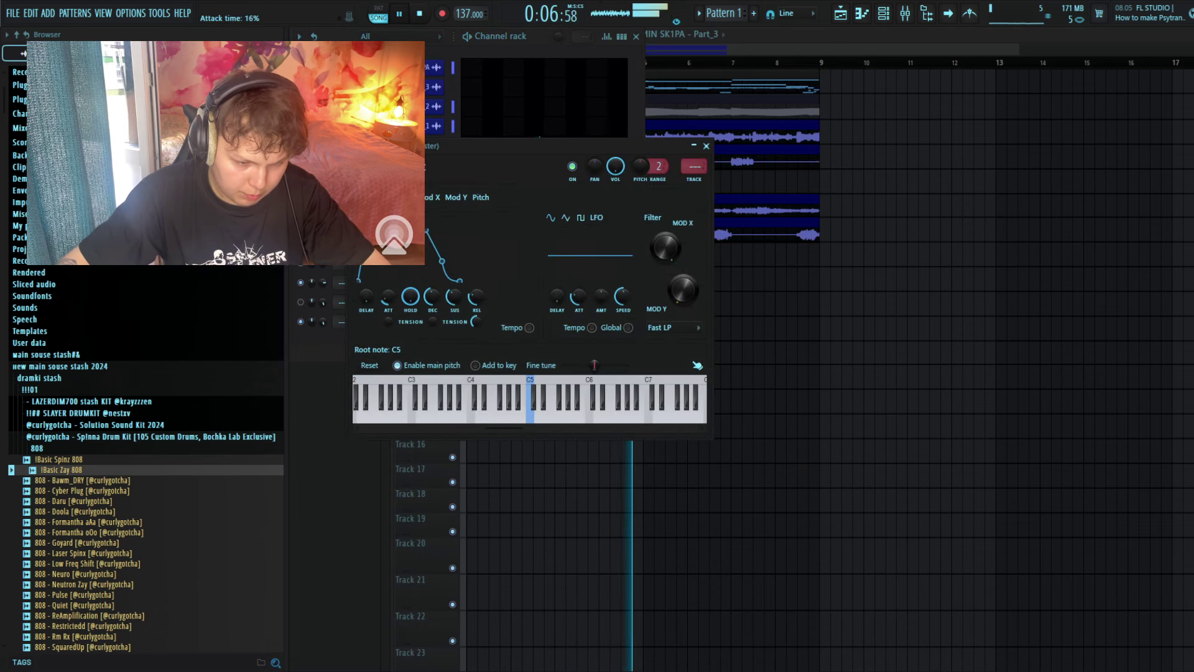
key(Escape)
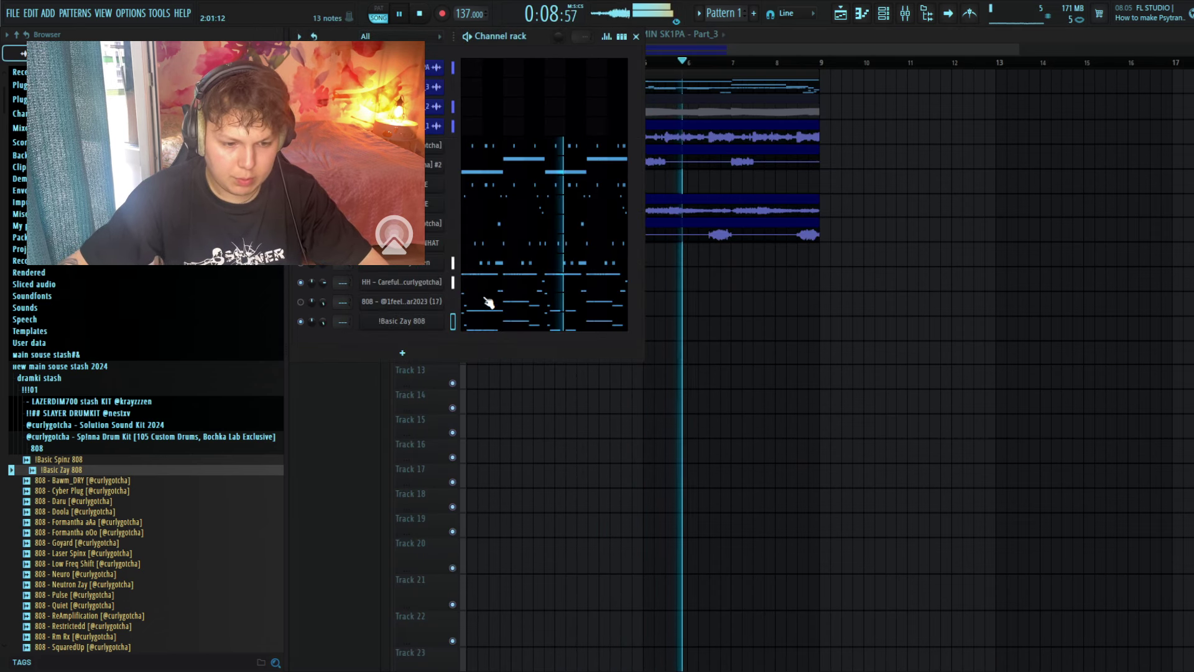
In !Basic Zay 808, shorten the long G5 in bars 3-4 by two steps and add a two-step D#6 at step 3 of bar 4.
click(498, 326)
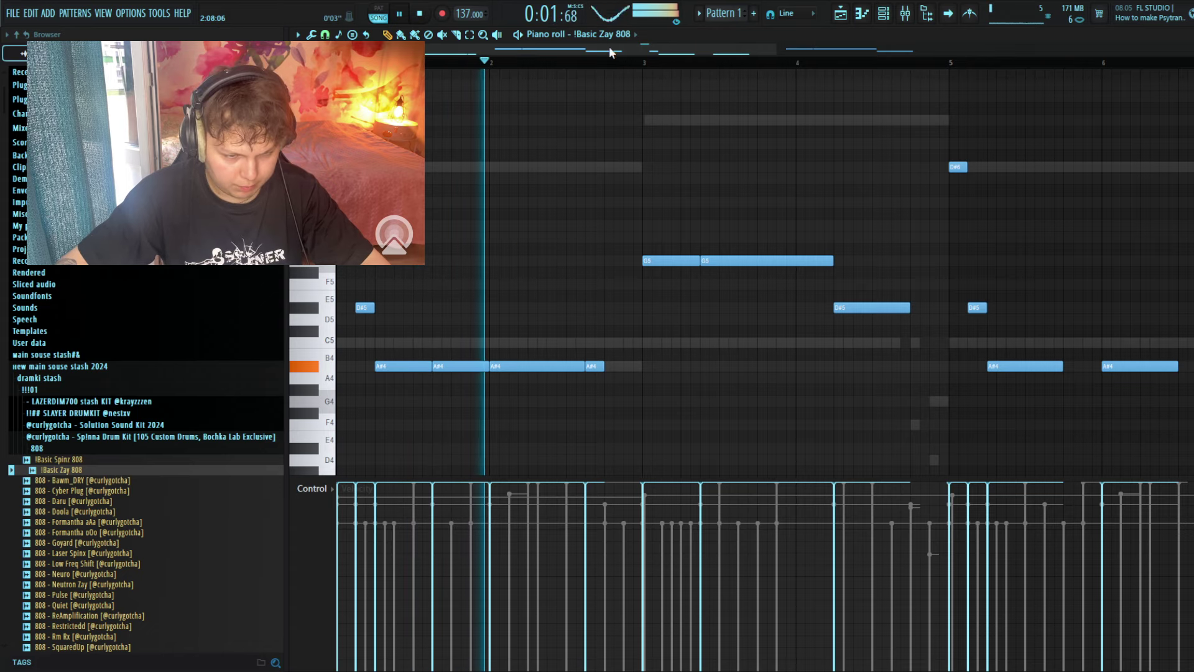
drag(777, 49, 1135, 63)
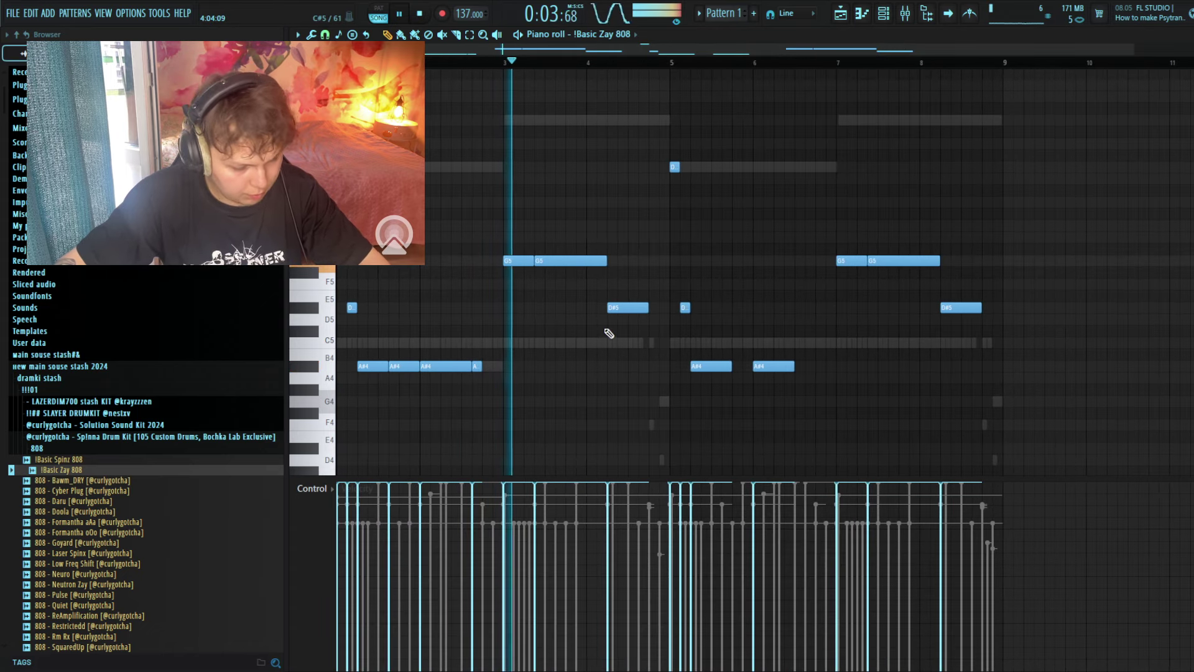
drag(609, 258, 596, 257)
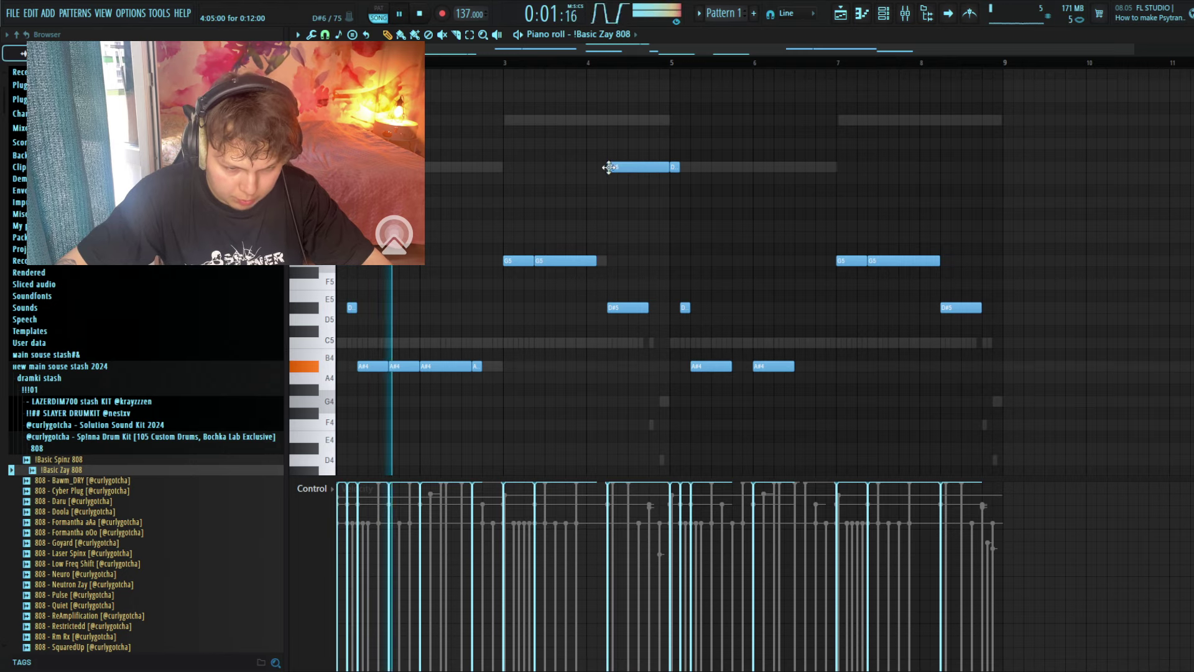
drag(657, 168, 606, 169)
Shorten the D#5 at step 5 of bar 4 to four steps and add an eight-step A#4 at step 9.
drag(1134, 150, 683, 405)
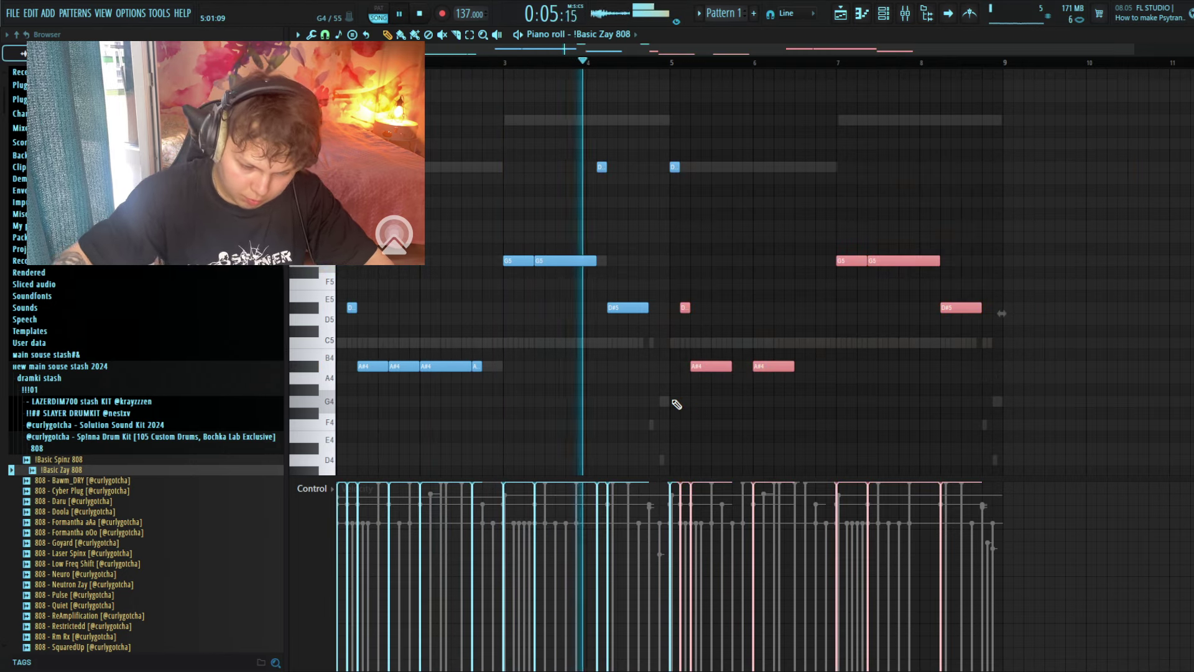
ctrl+click(738, 295)
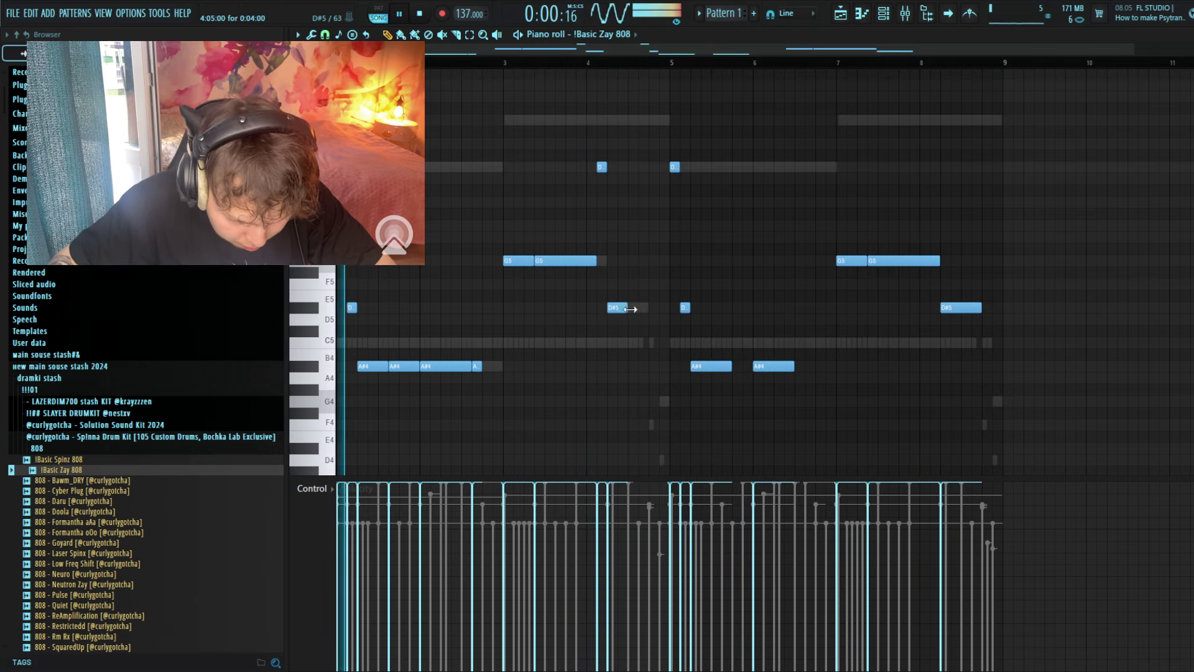
drag(647, 367, 669, 368)
Replace the 808 notes in bars 5 to 8 with a duplicate of bars 1 to 4.
drag(1079, 407, 673, 153)
key(Delete)
key(ctrl+b)
right_click(728, 152)
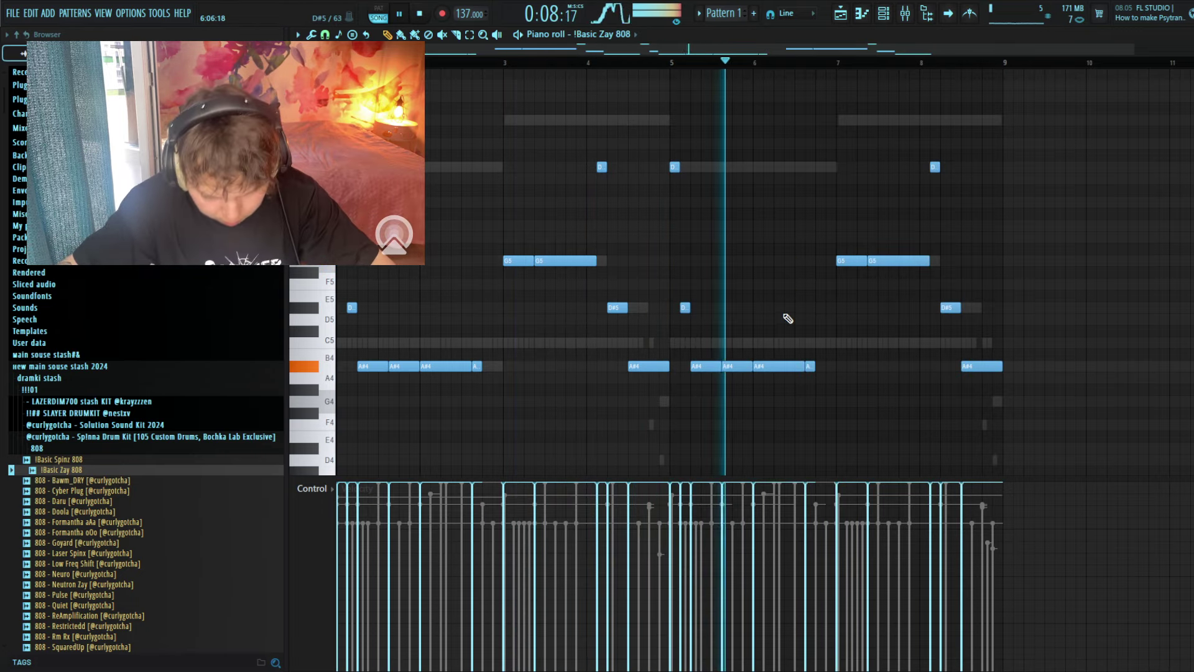
key(Escape)
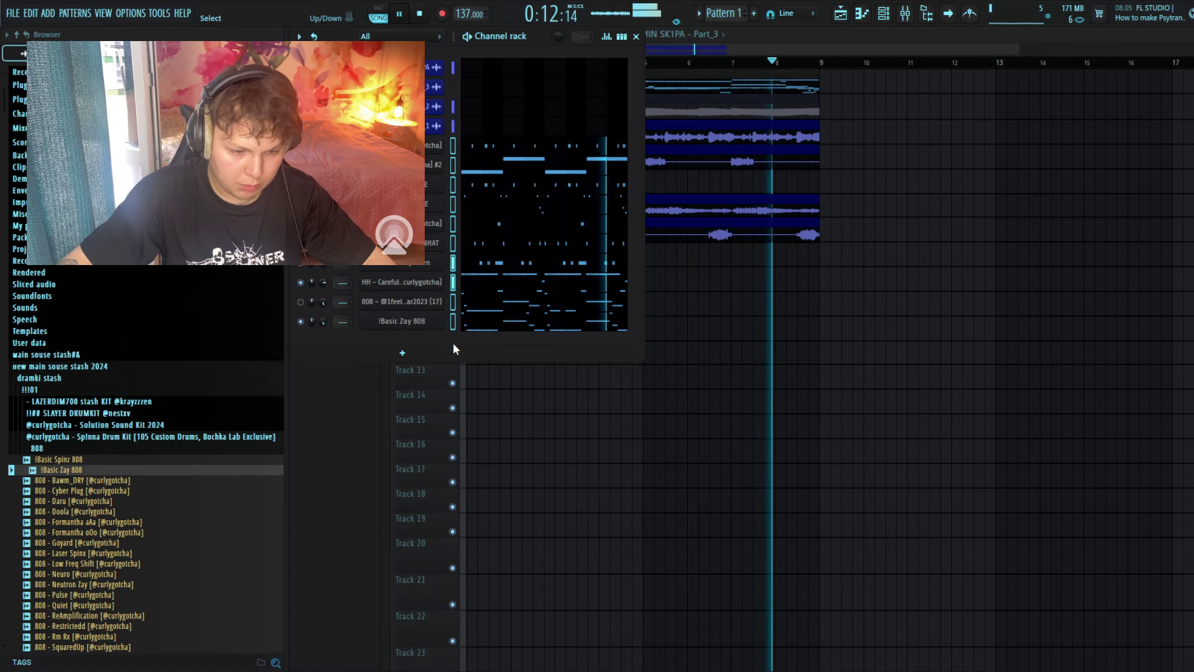
Route the selected drum and 808 channels to mixer tracks 32 to 41 and lower the snare track levels.
click(905, 13)
key(ctrl+l)
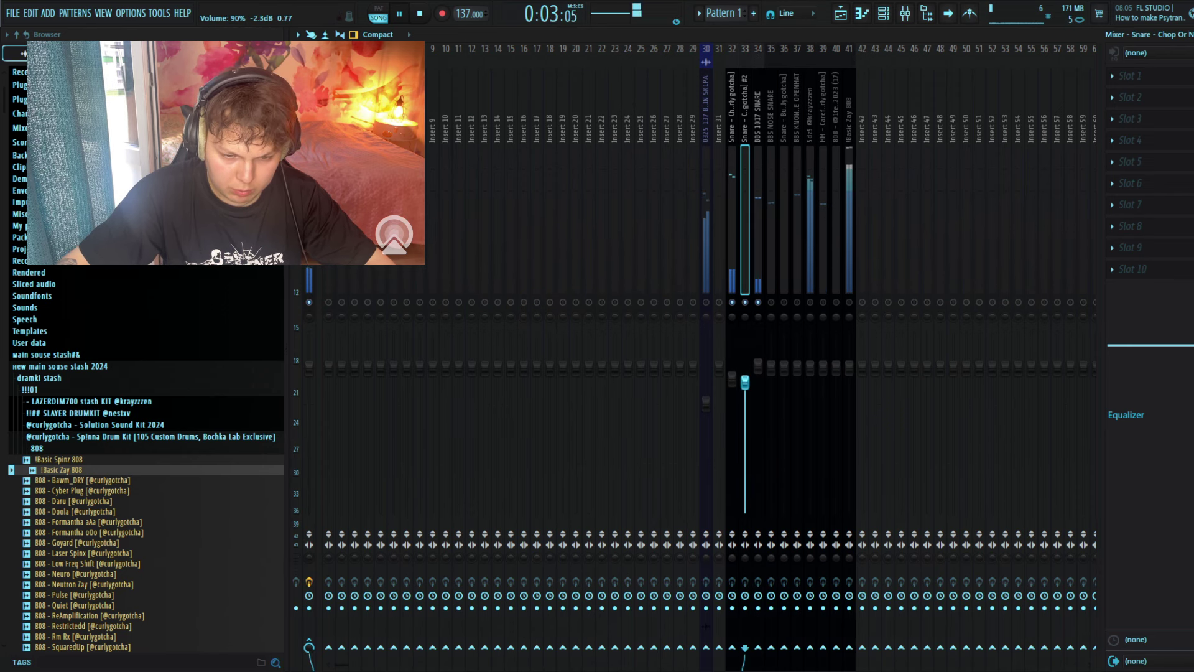
click(884, 13)
click(884, 13)
click(769, 220)
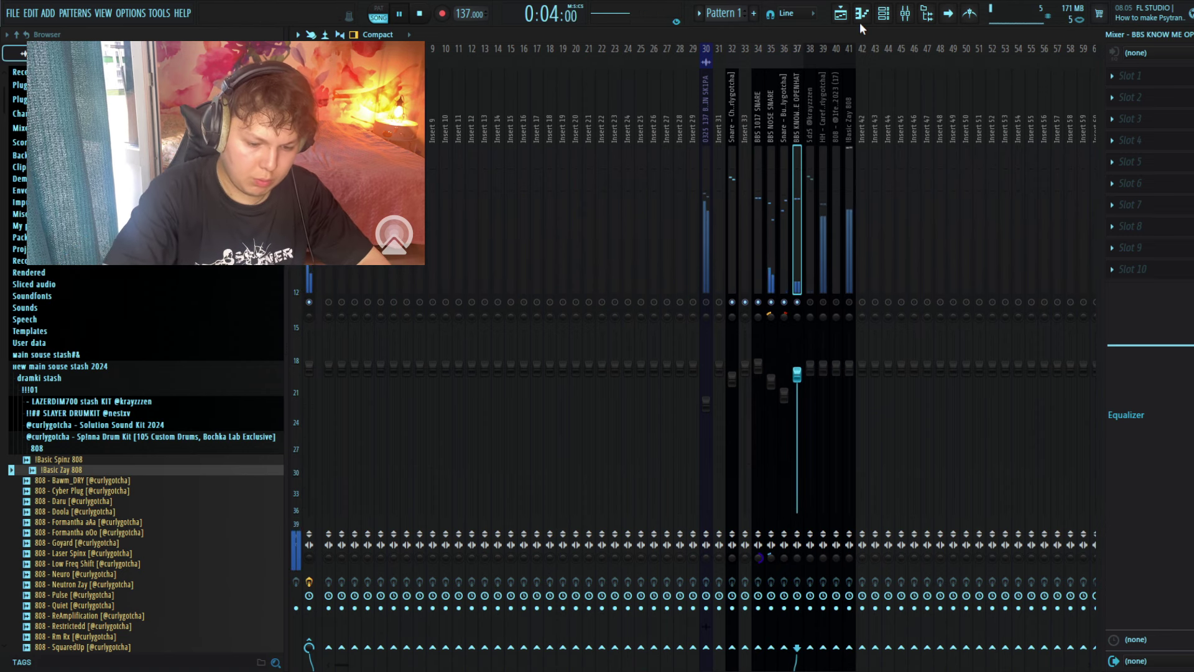
Add ValhallaVintageVerb to the 5dz5 mixer track and reduce its mix and decay.
click(715, 81)
click(709, 134)
click(830, 229)
click(830, 112)
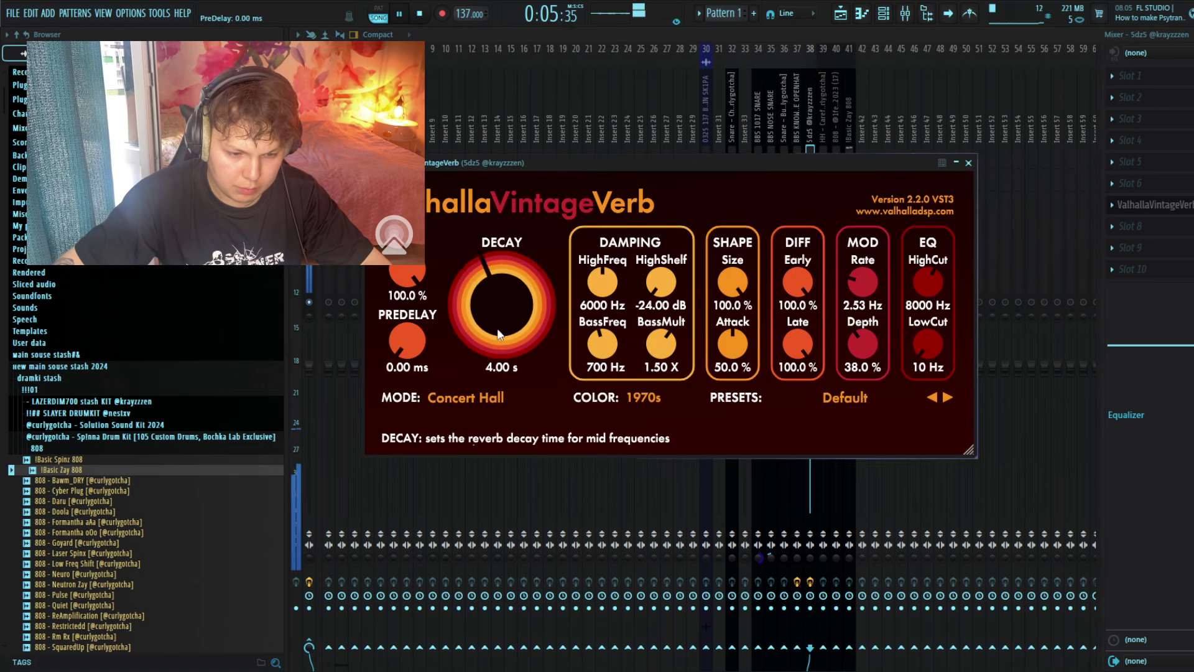
drag(408, 256, 408, 292)
drag(498, 323, 498, 348)
click(826, 325)
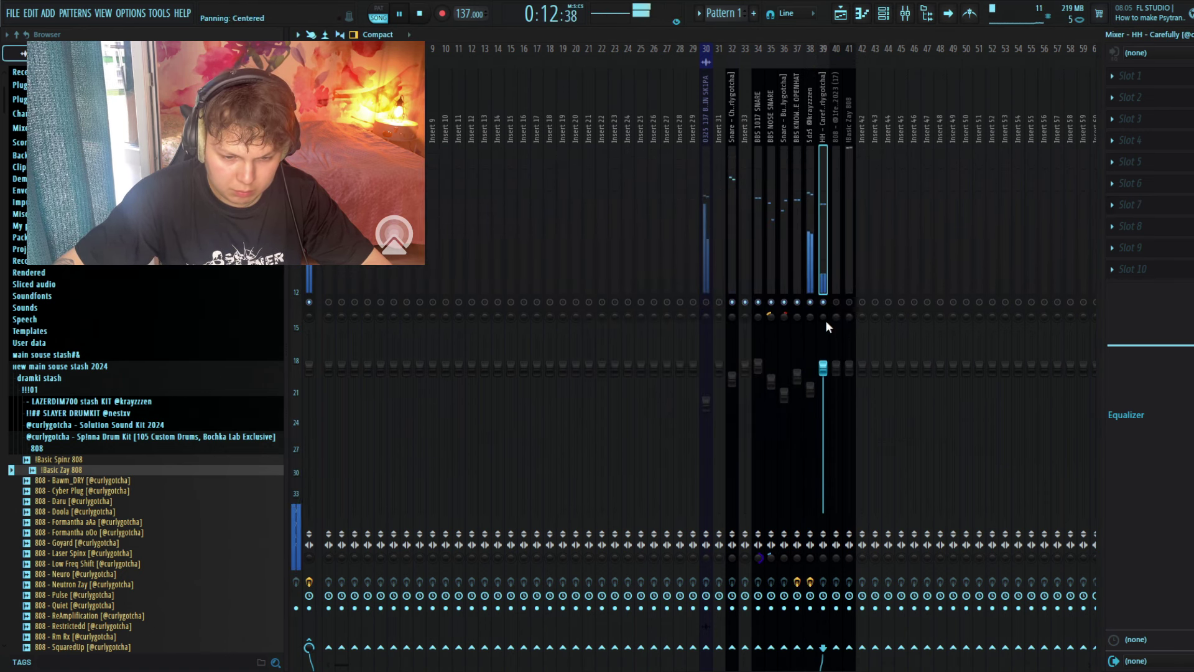
click(851, 283)
key(space)
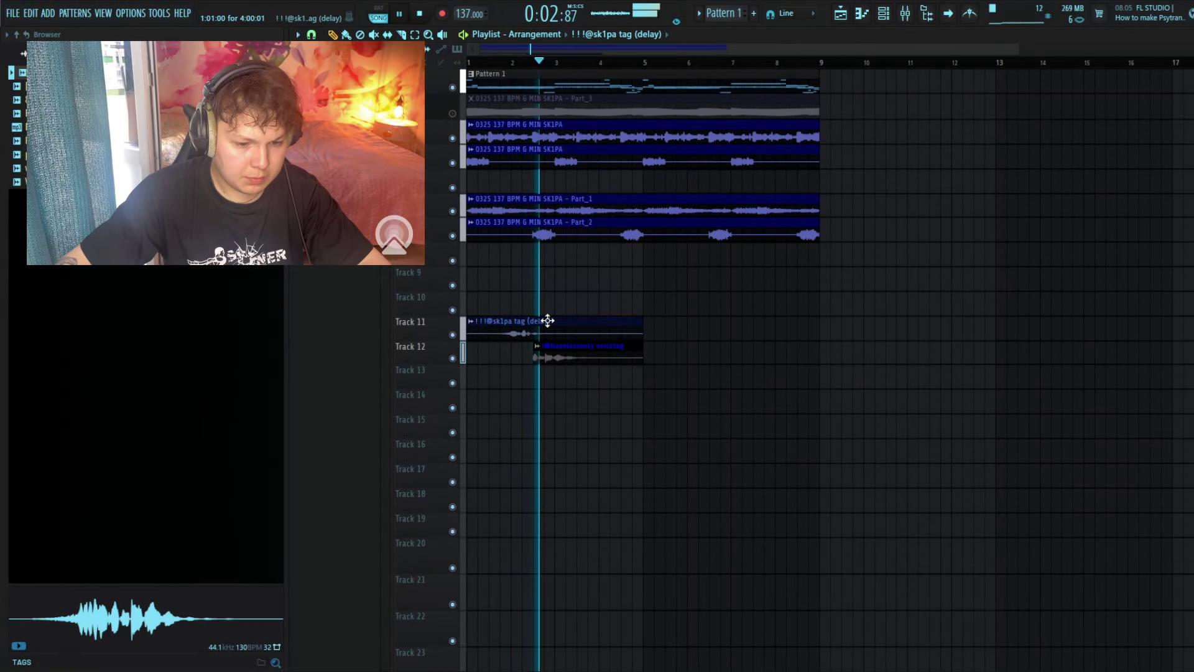
Inspect the channel settings of the two voice tag clips on tracks 11 and 12.
double_click(546, 320)
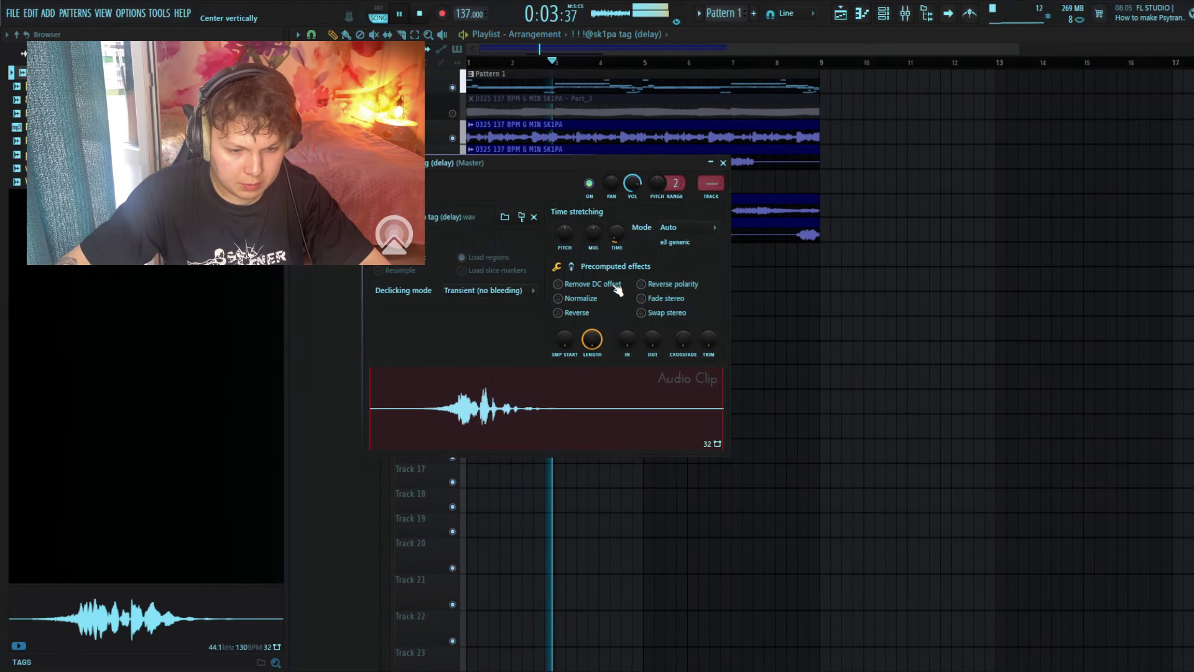
key(Escape)
double_click(563, 357)
key(Escape)
Duplicate the eight-bar melody loop clips so they also cover bars 9 to 16.
drag(738, 255, 585, 138)
key(ctrl+b)
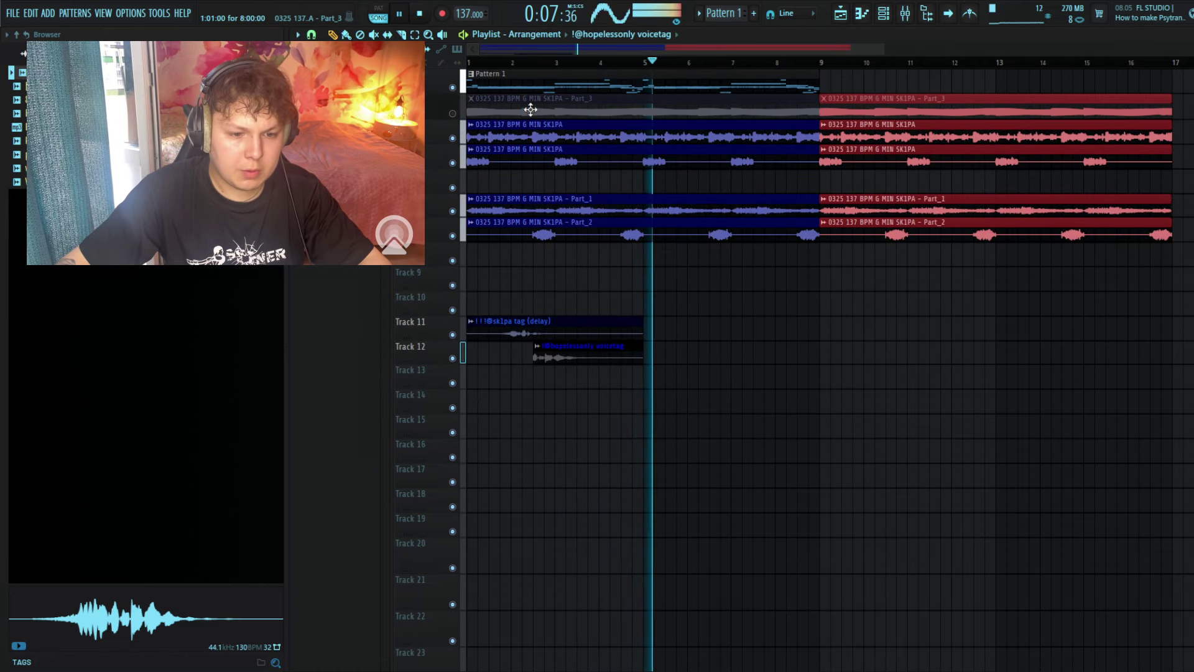
click(573, 261)
Open the muted Part_3 clip's channel settings and check the mixer.
double_click(730, 109)
click(689, 129)
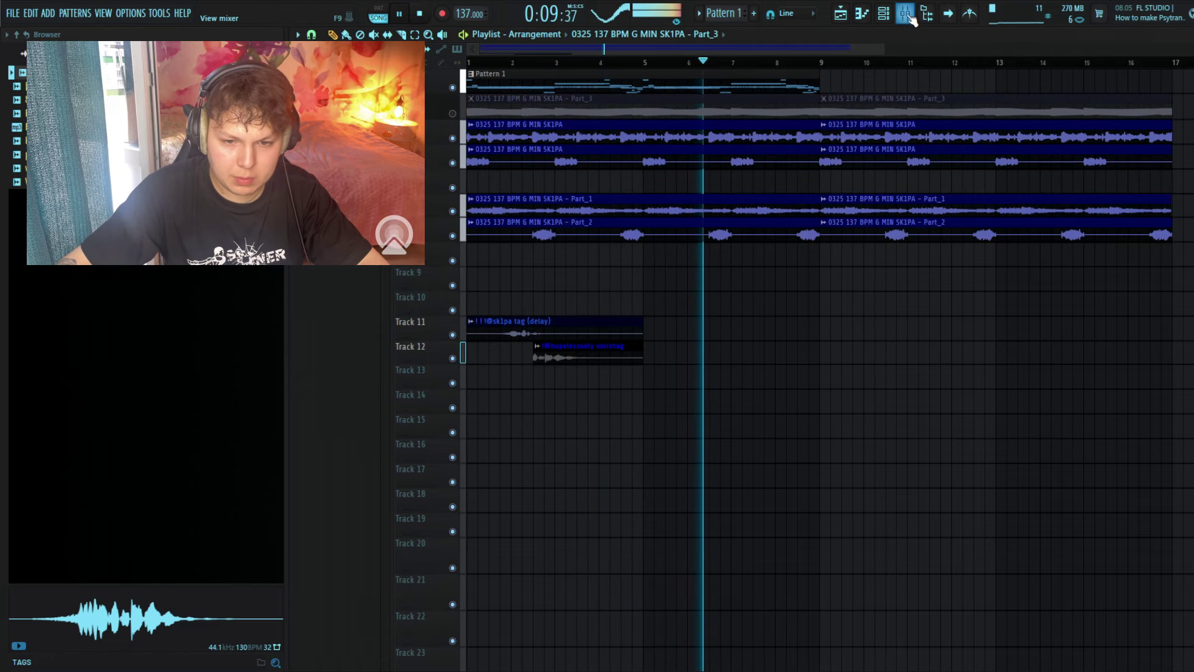
click(905, 15)
key(F9)
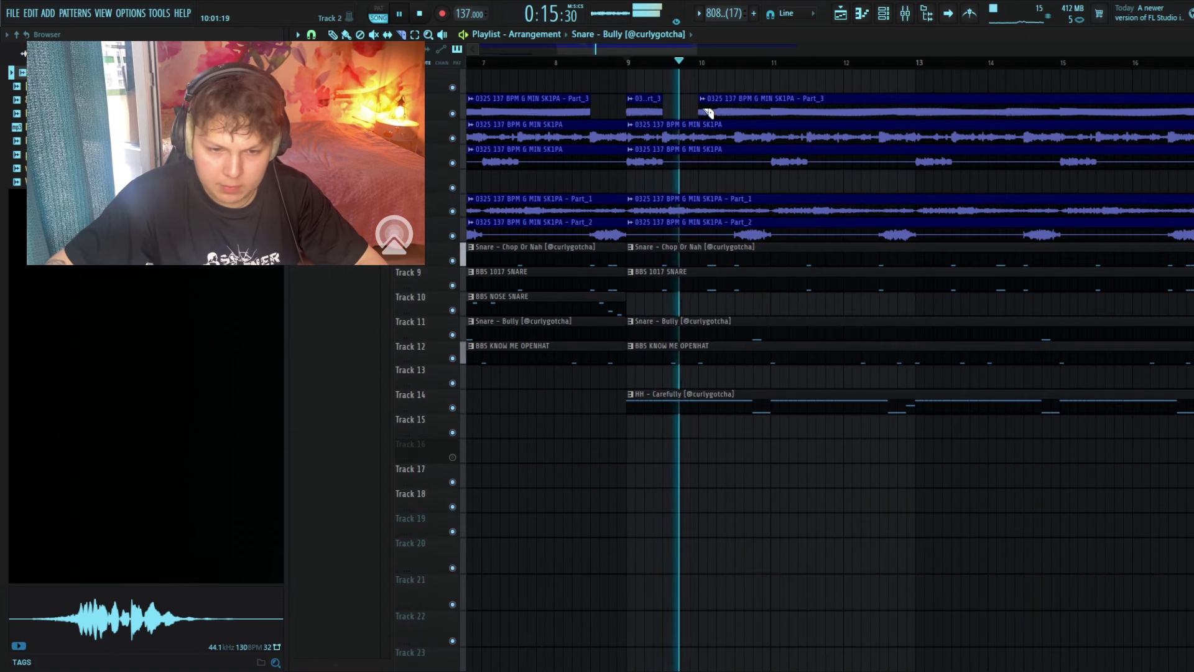
Slice Part_3 at steps 3, 5 and 9 of bar 10 and at bar 11, and trim the half-bar piece to start at step 13.
click(720, 109)
click(738, 108)
click(772, 110)
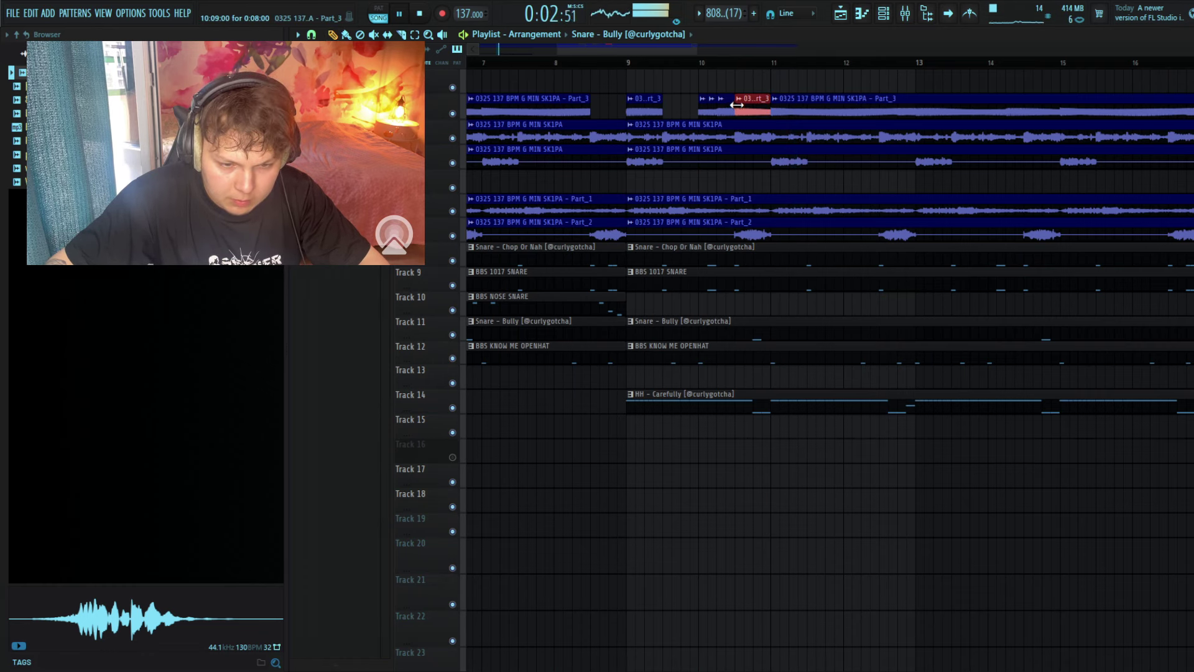
click(668, 64)
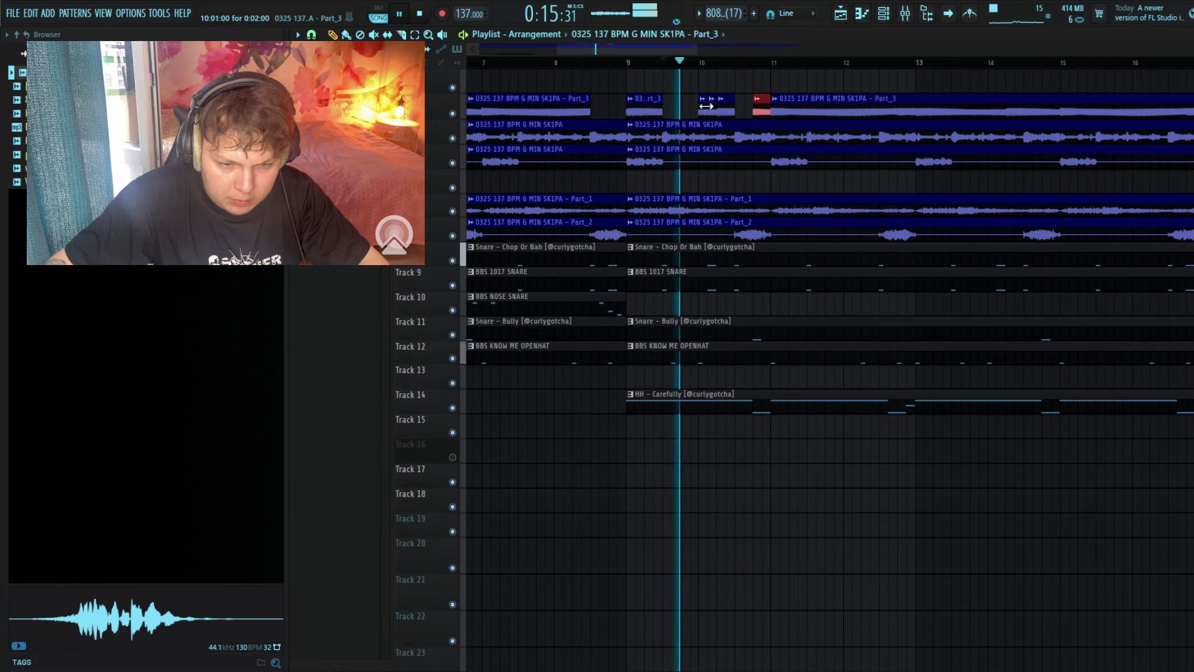
Play back the chops and delete the two-step Part_3 slice at step 3 of bar 10.
key(space)
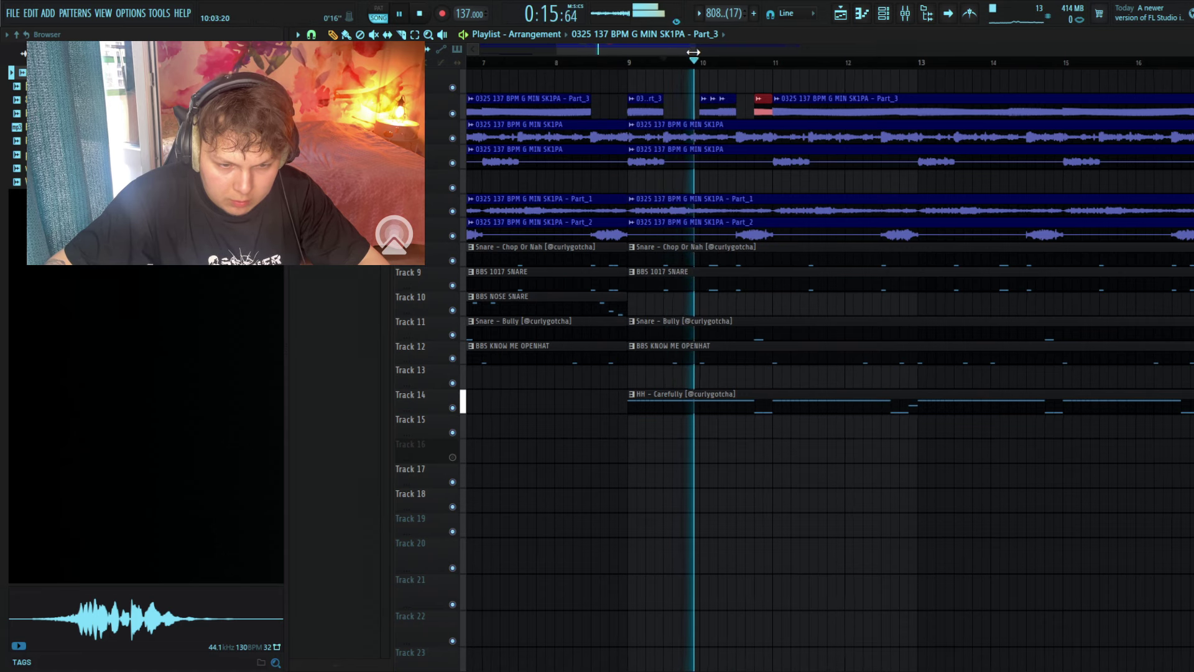
drag(697, 49, 692, 48)
key(space)
key(space)
right_click(725, 115)
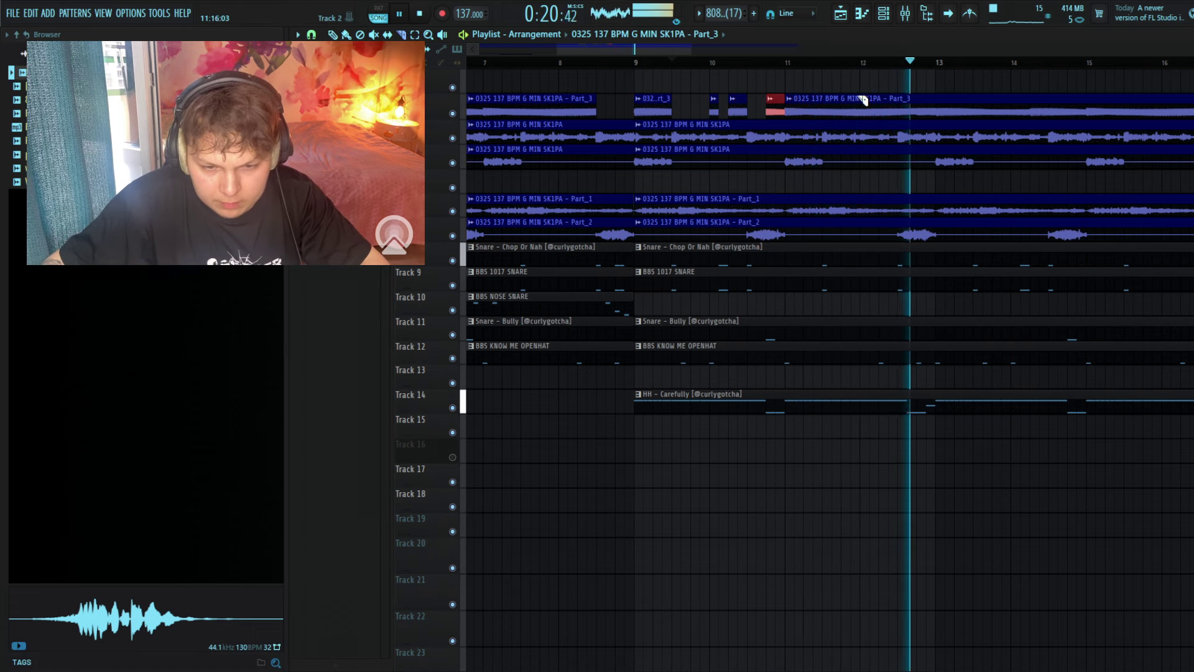
Slice Part_3 at step 9 of bar 12 and at bar 13, and delete the half-bar piece between the cuts.
click(936, 112)
click(899, 108)
key(space)
key(space)
click(334, 35)
right_click(906, 97)
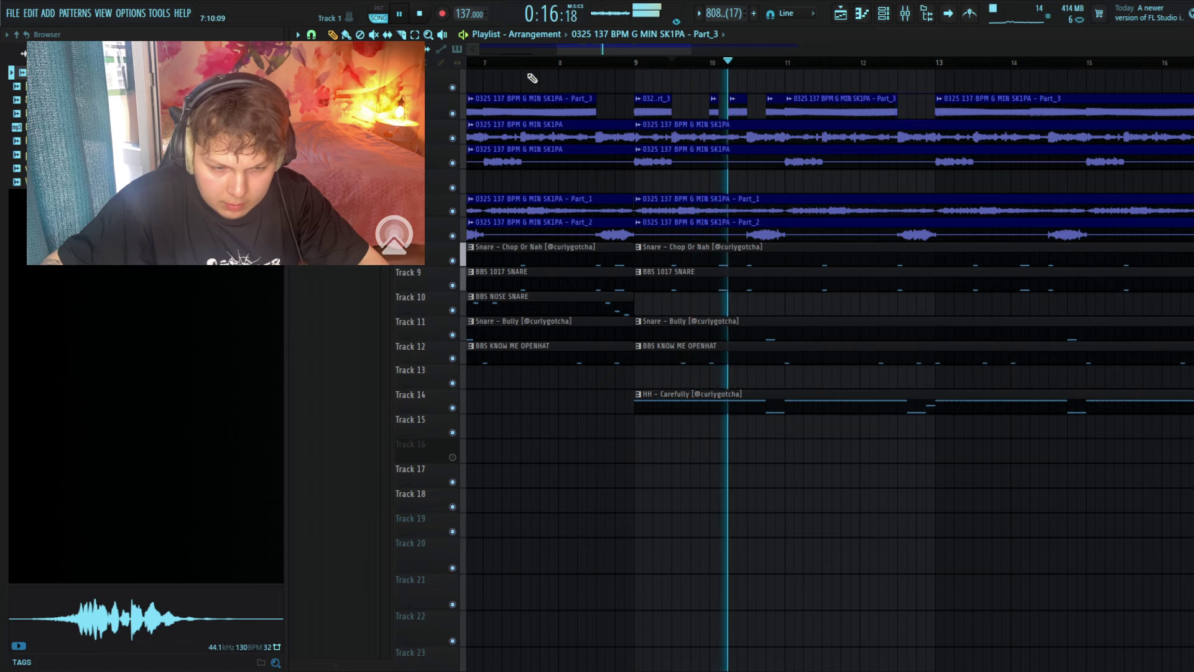
Slice Part_3 at steps 5 and 7 of bar 12 and delete the two-step piece between them.
click(880, 110)
click(890, 112)
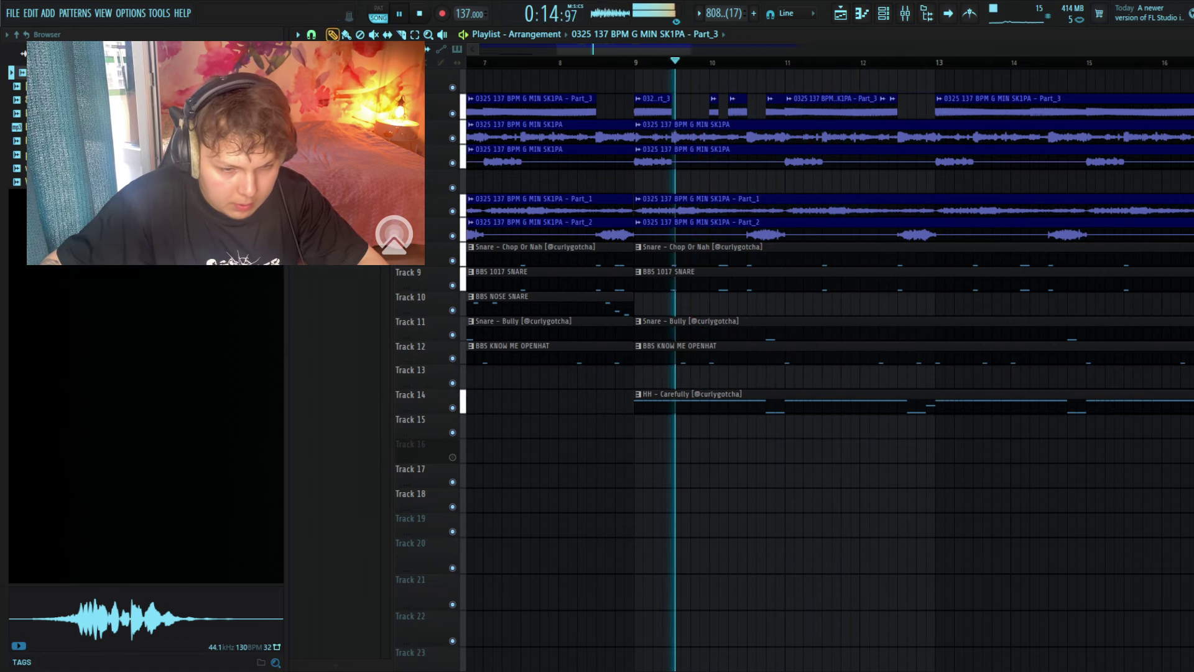
right_click(885, 100)
Slice Part_3 at steps 9 and 13 of bar 11 and clear the section between the cuts.
drag(691, 49, 745, 56)
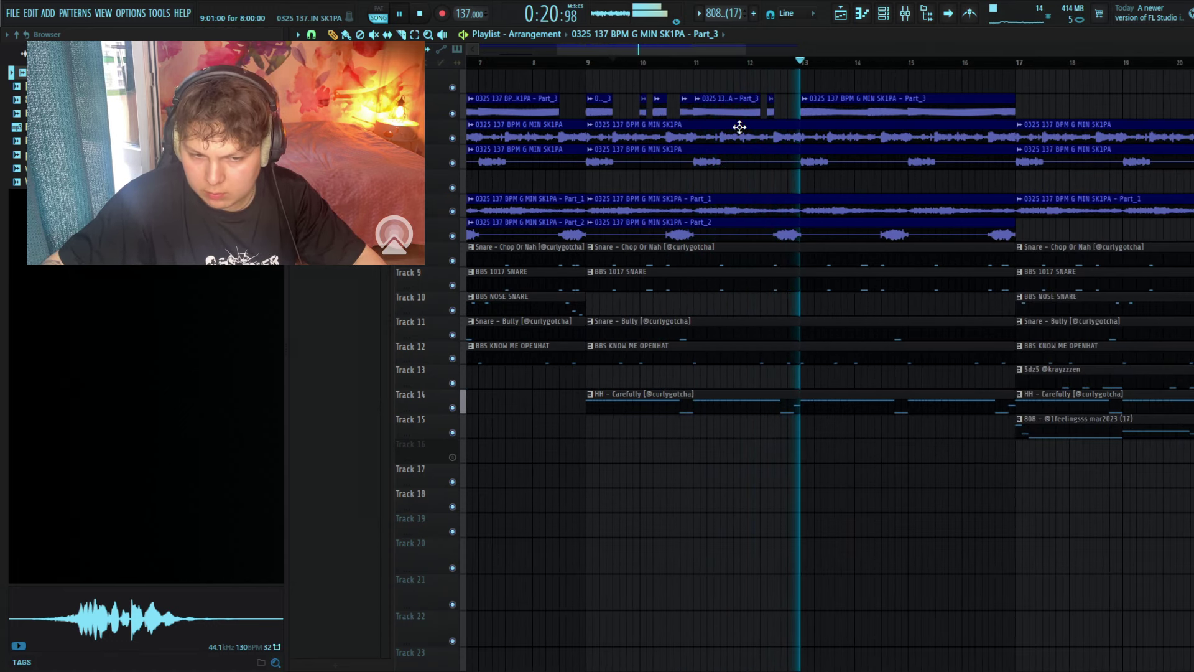
click(722, 106)
click(734, 108)
key(p)
key(space)
key(space)
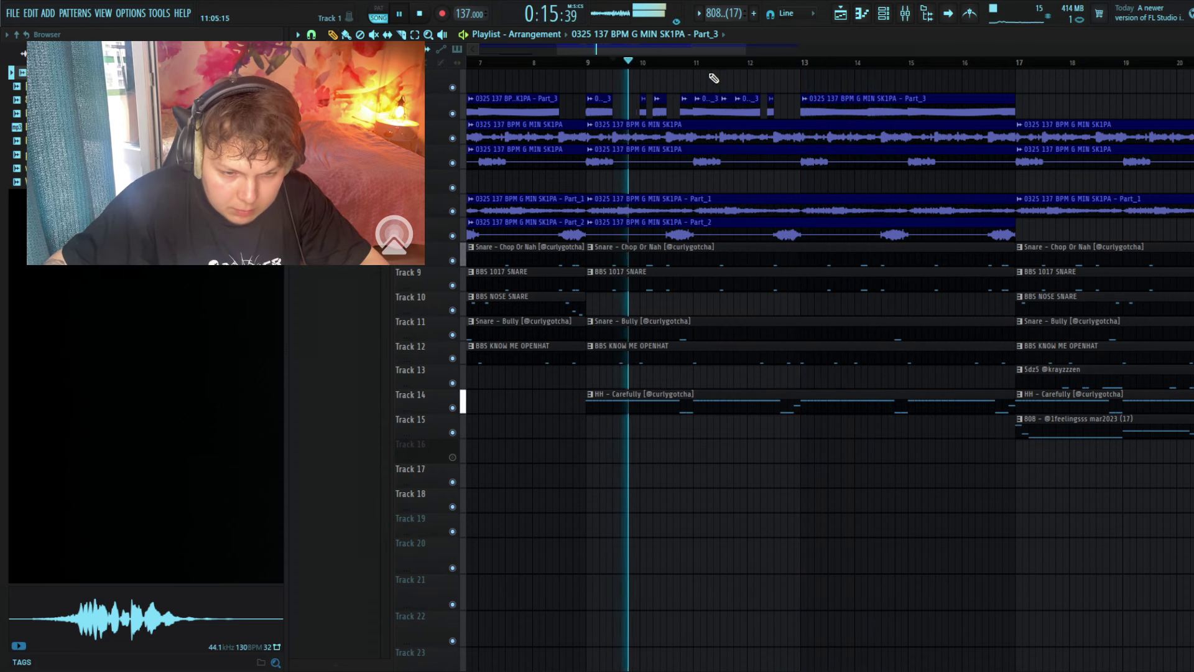
drag(742, 114, 720, 112)
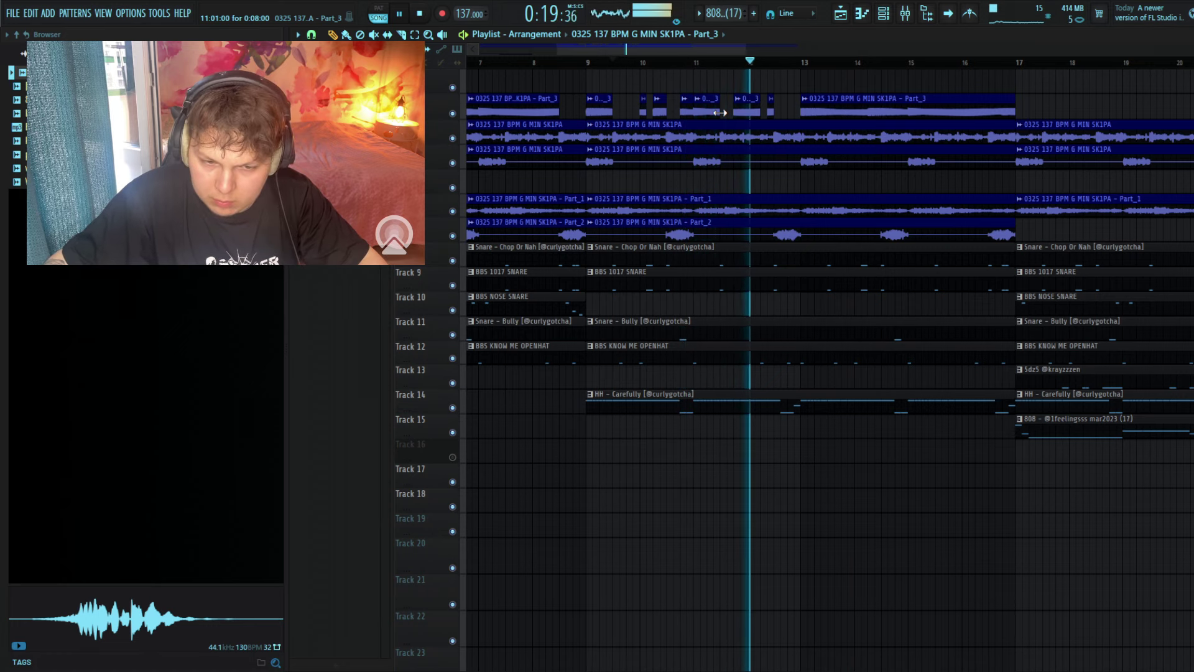
Repeat the chopped Part_3 pattern of bars 9 to 12 over bars 13 to 16 and close the Dist COLDFIRE effect window.
drag(833, 109, 586, 115)
key(ctrl+b)
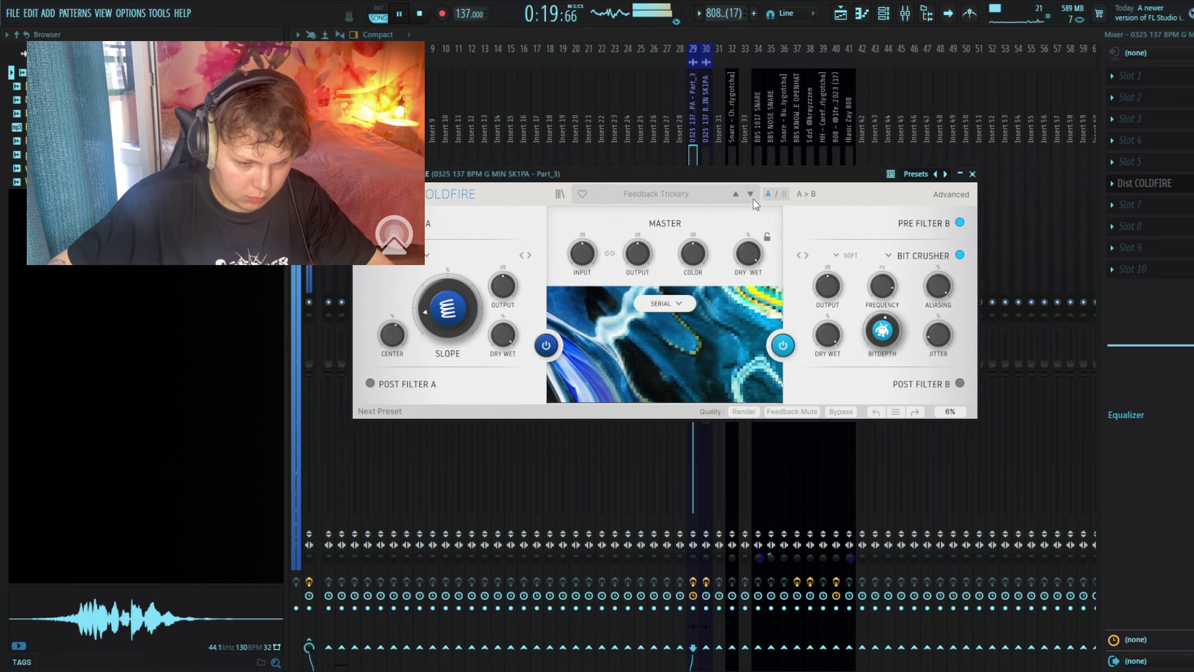
key(Escape)
key(Escape)
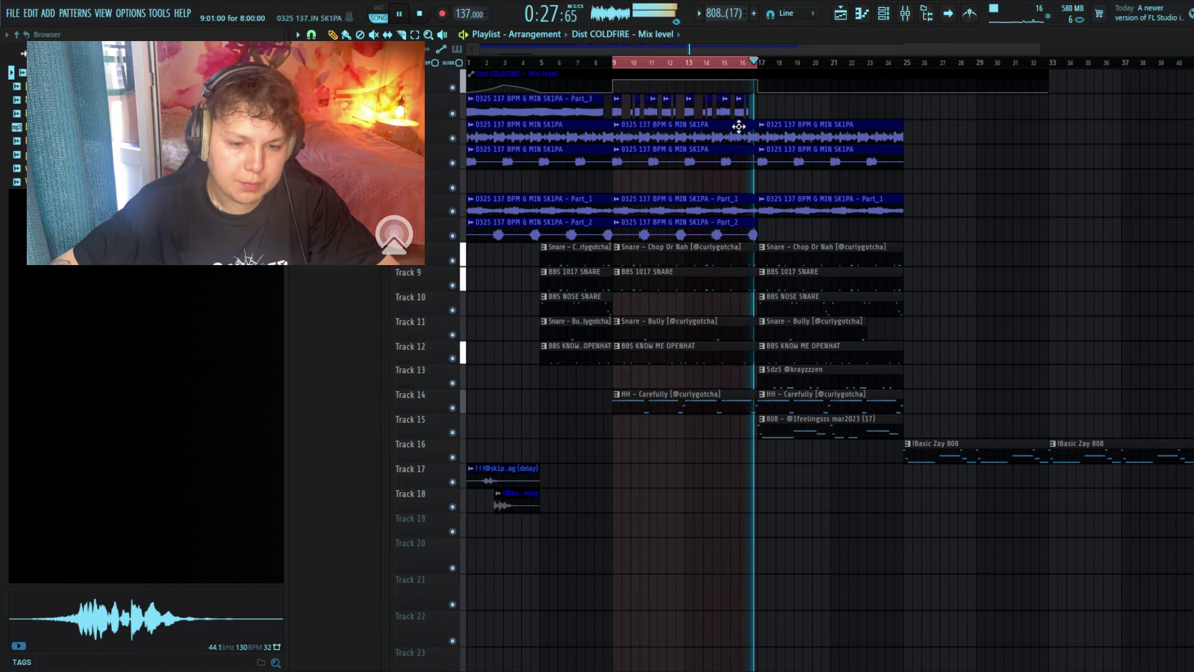
Clear the time selection and duplicate the Chop Or Nah, BBS 1017 and BBS NOSE snare clips from bar 17 to bar 25.
right_click(732, 63)
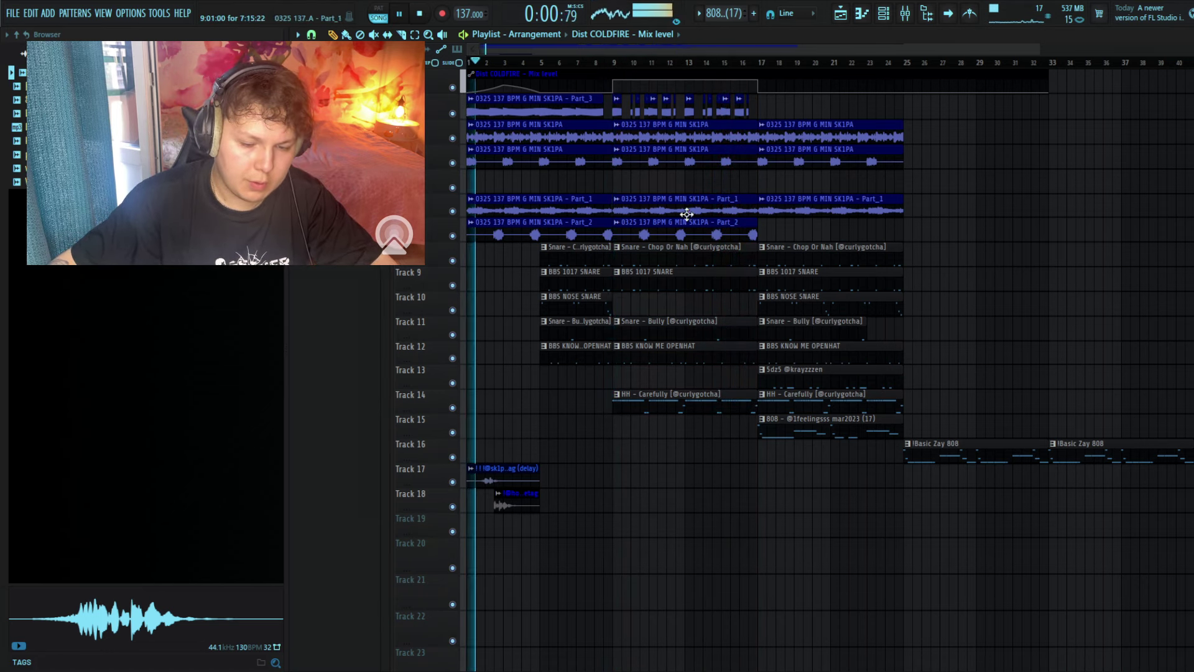
drag(880, 292, 814, 243)
key(ctrl+b)
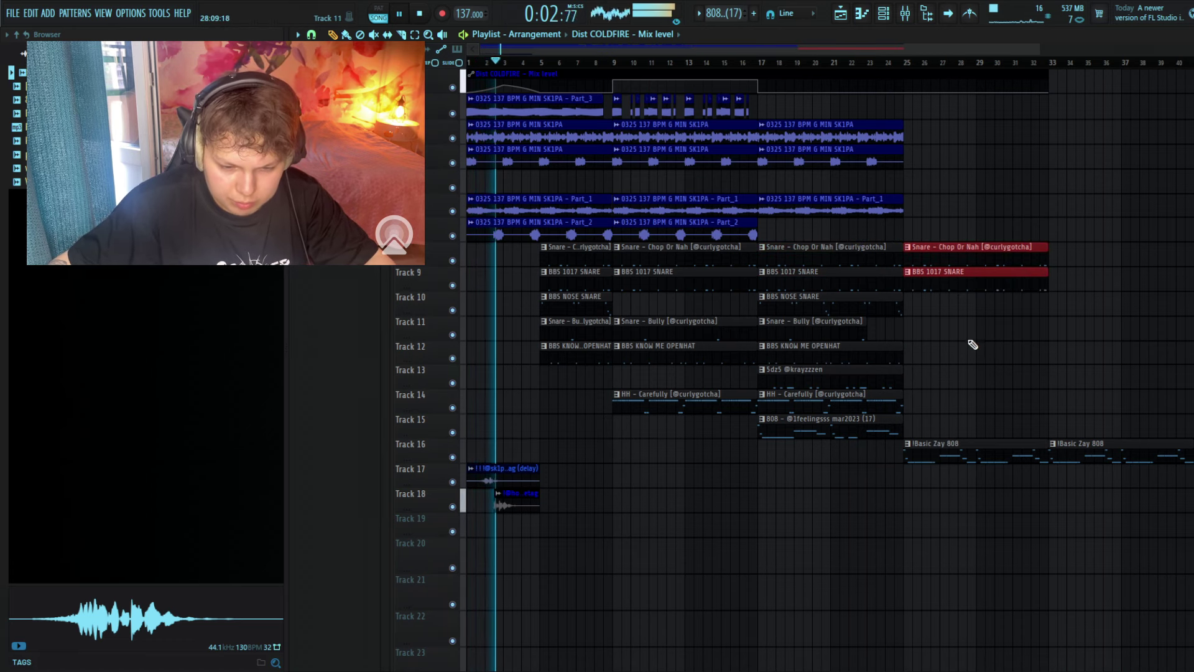
drag(922, 321, 880, 294)
key(ctrl+b)
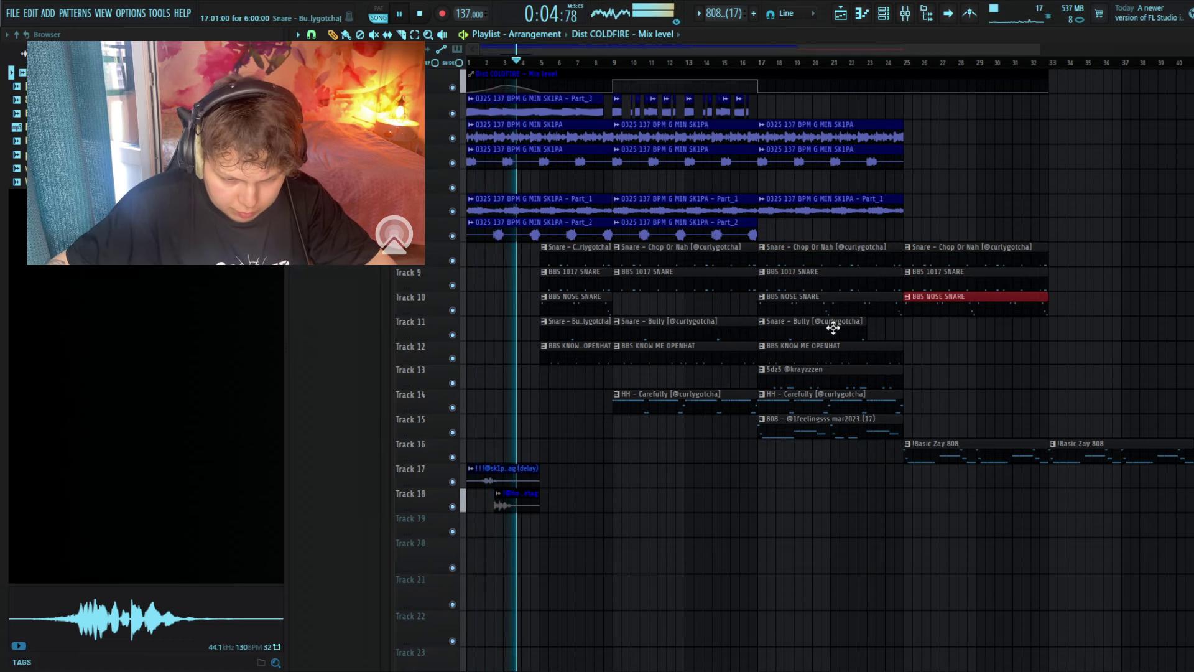
Duplicate the HH - Carefully clip to bars 25 to 32 and cut gaps into the hi-hat clip at bars 17 to 24.
drag(893, 391, 940, 414)
key(ctrl+b)
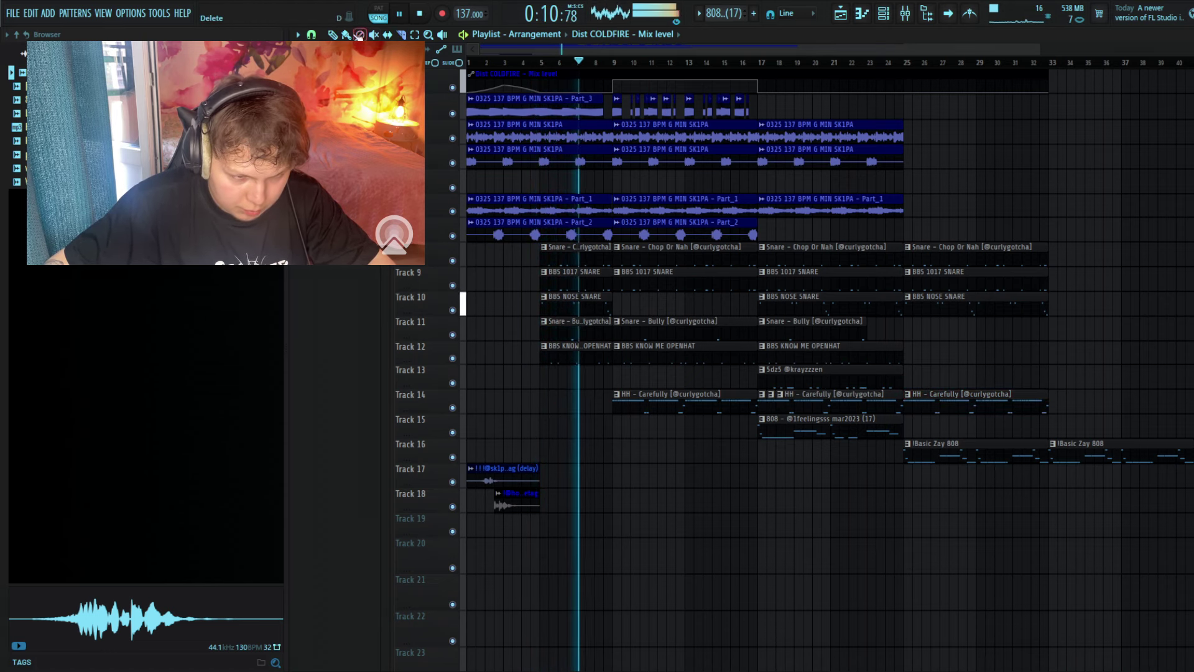
drag(901, 403, 873, 403)
ctrl+click(736, 440)
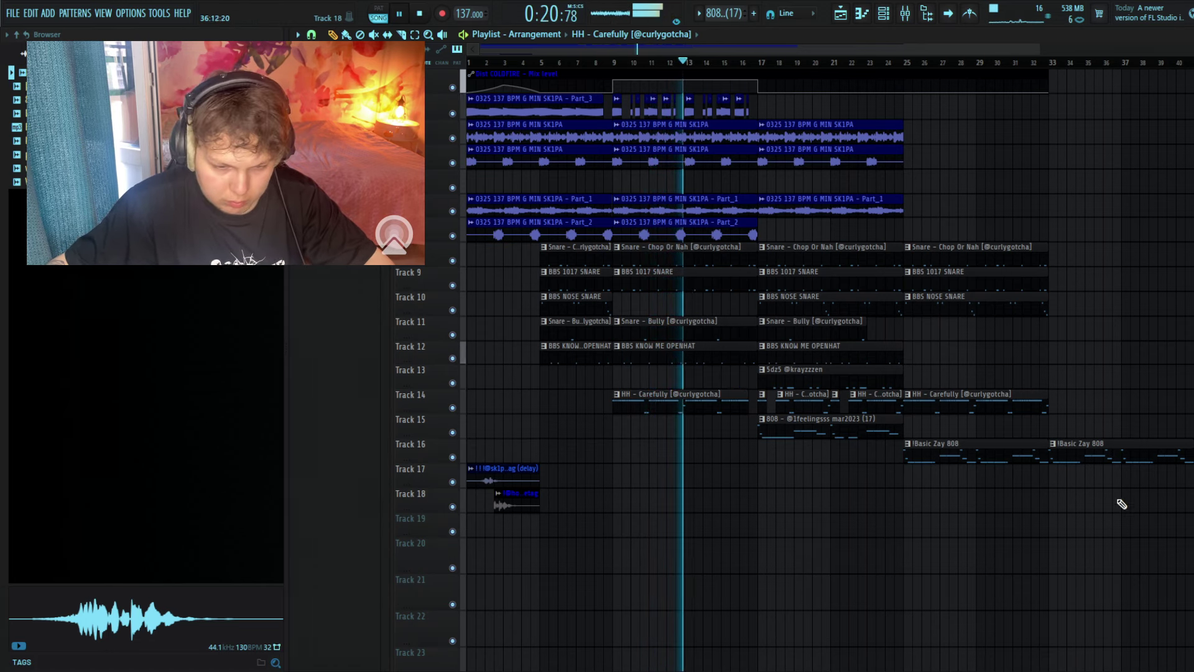
Copy the snare, BBS KNOW ME OPENHAT, 5dz5 and HH - Carefully clips to bar 33.
drag(1008, 246, 979, 305)
key(ctrl+b)
drag(871, 329, 1089, 389)
drag(928, 398, 1073, 395)
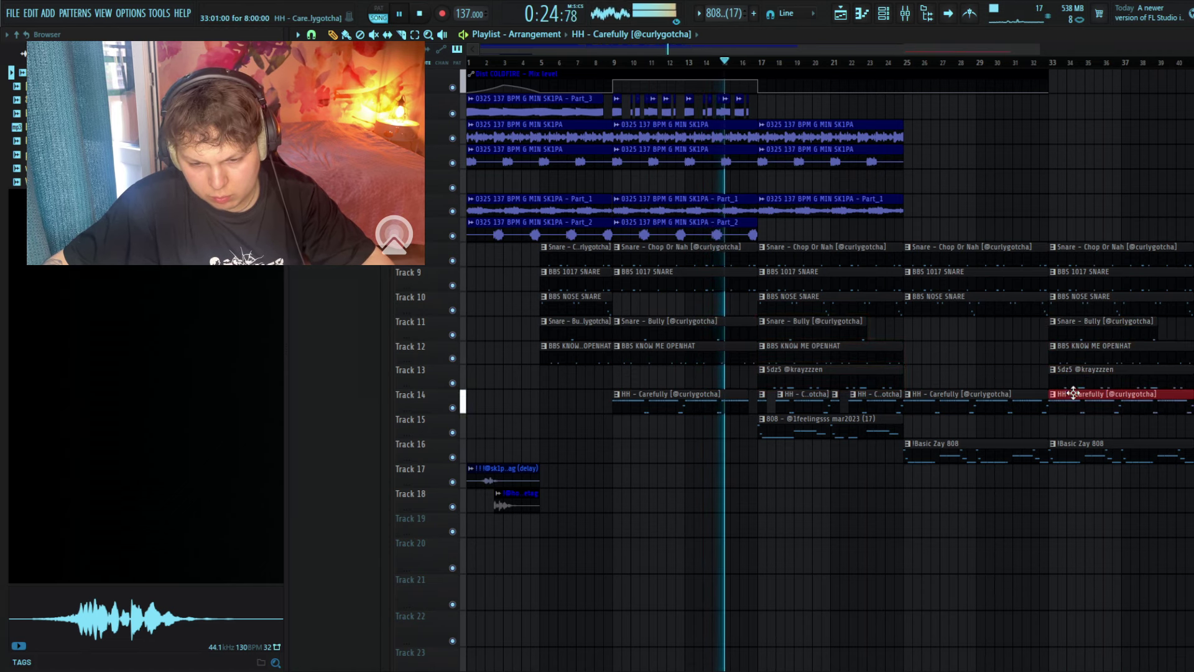
Delete the 5dz5 clip at bar 33 and lengthen the Snare - Bully clip there.
right_click(1063, 378)
ctrl+click(996, 365)
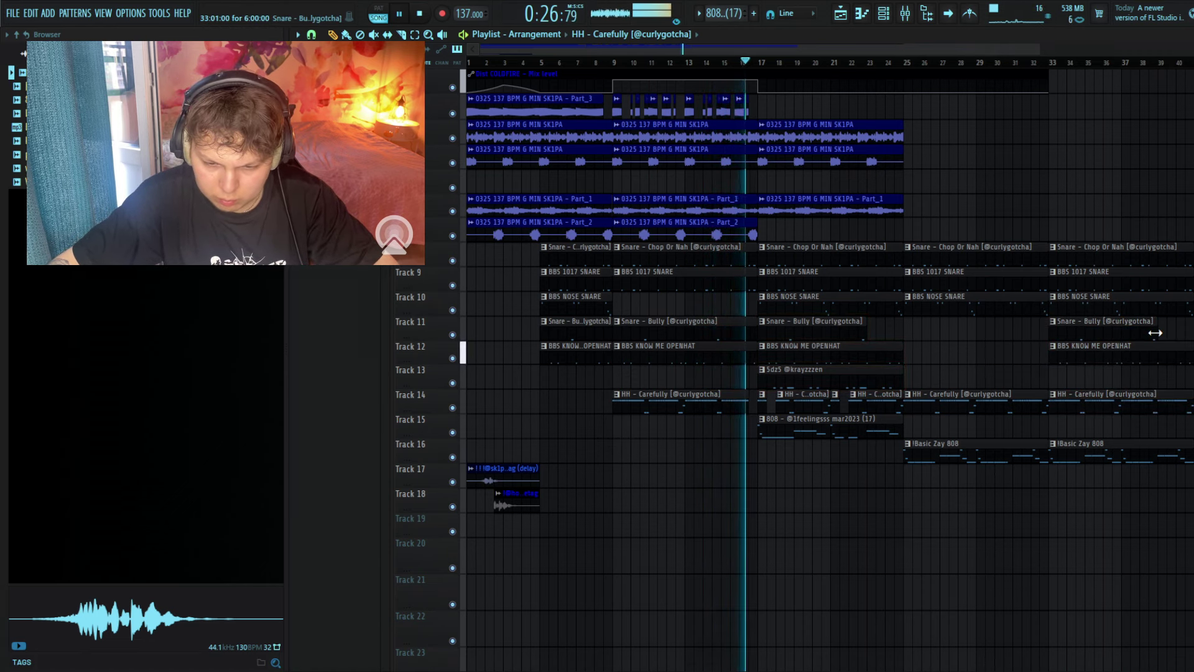
drag(1156, 332, 1193, 333)
Duplicate the melody loop clips of bars 17 to 24 twice, to bars 25 and 33.
drag(863, 95, 873, 237)
key(ctrl+b)
key(ctrl+b)
Place Part_2 clips at bars 25 and 33 and delete the second loop layer's clip at bar 33.
ctrl+click(845, 233)
ctrl+drag(1020, 232, 885, 237)
key(ctrl+b)
ctrl+click(1047, 192)
right_click(1060, 163)
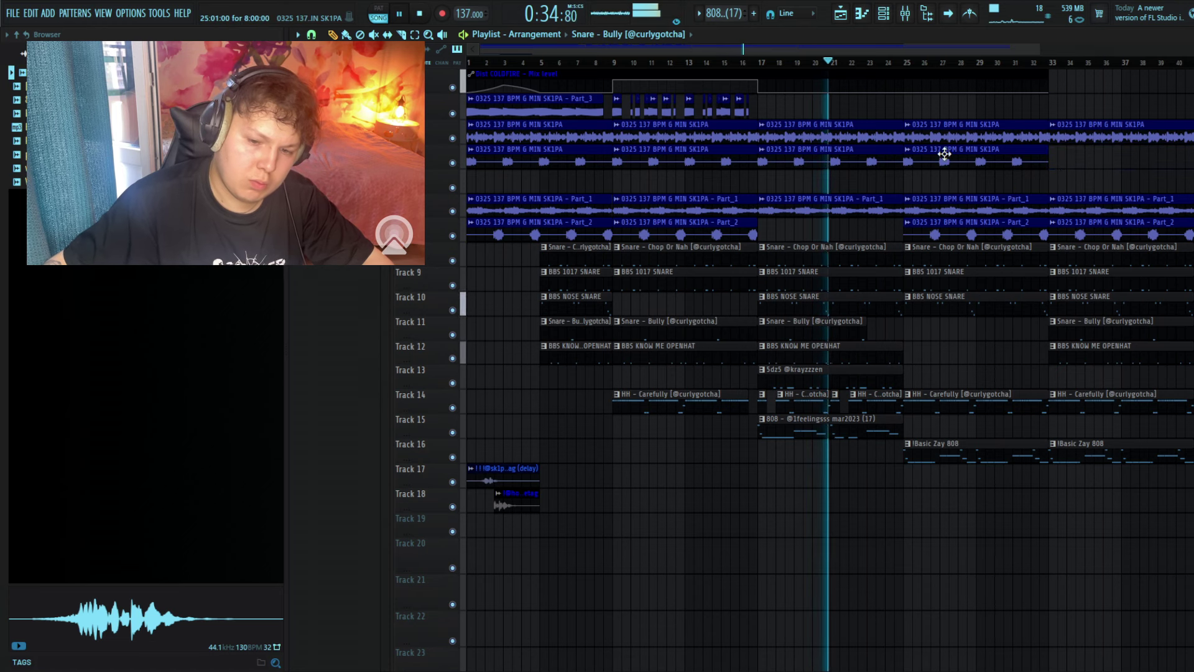
Trim the starts of the bar-25 clips: !Basic Zay 808 to bar 27 and HH - Carefully to about half a bar in.
drag(1042, 48, 1193, 49)
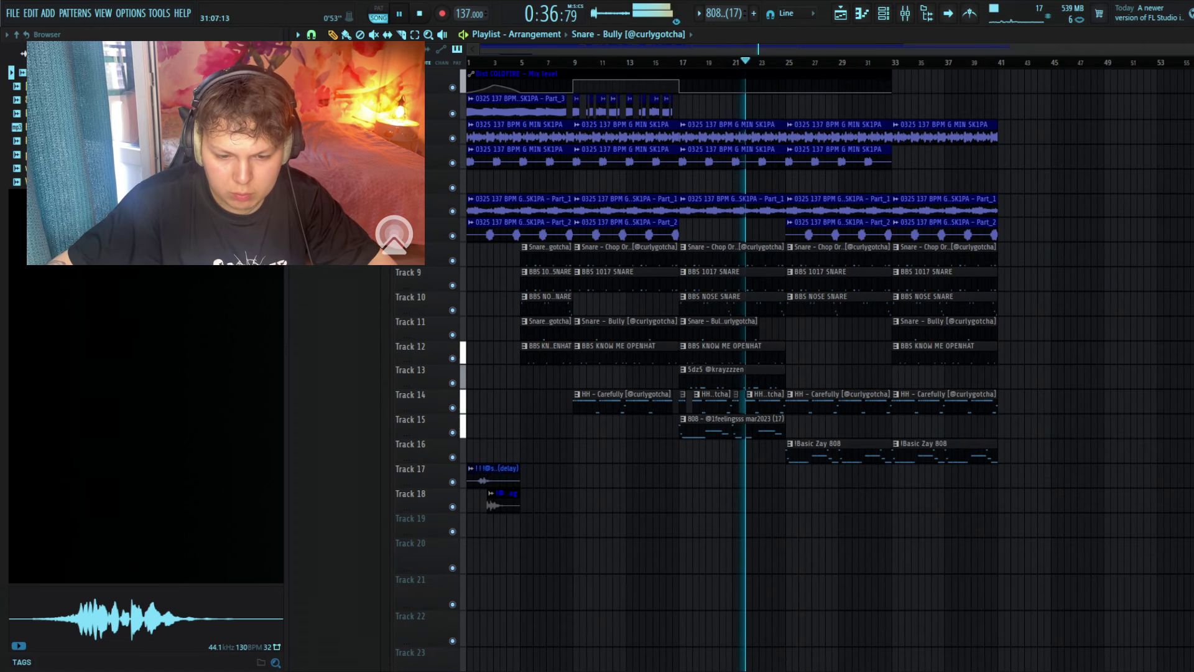
drag(789, 457, 804, 455)
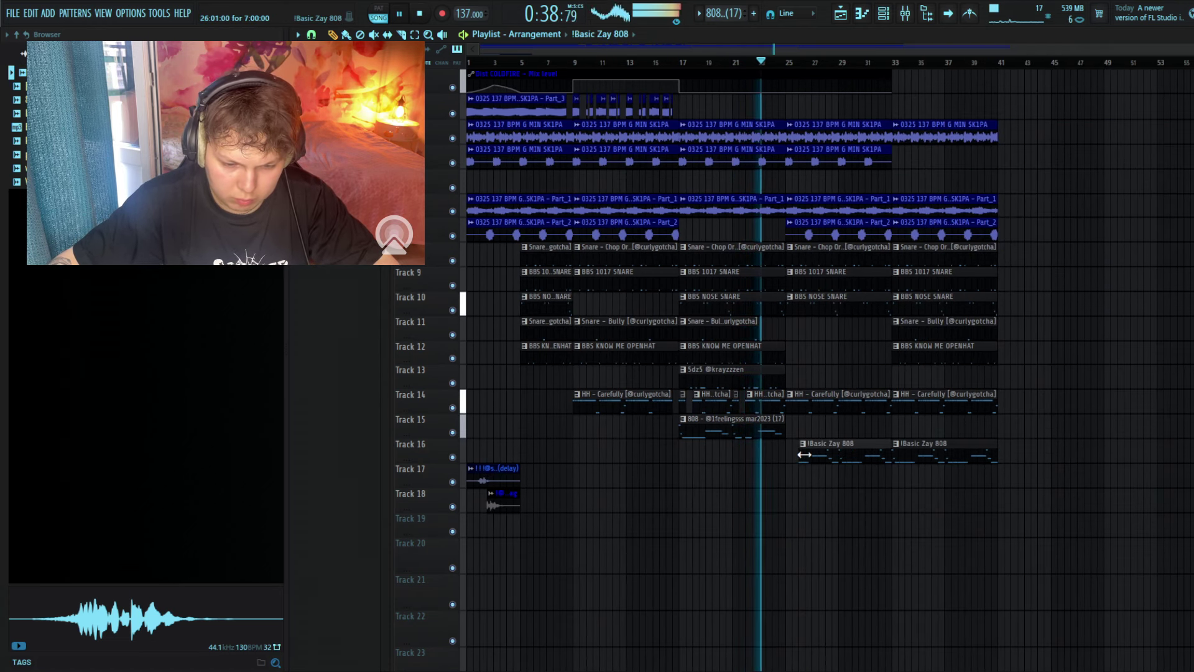
drag(789, 405, 796, 407)
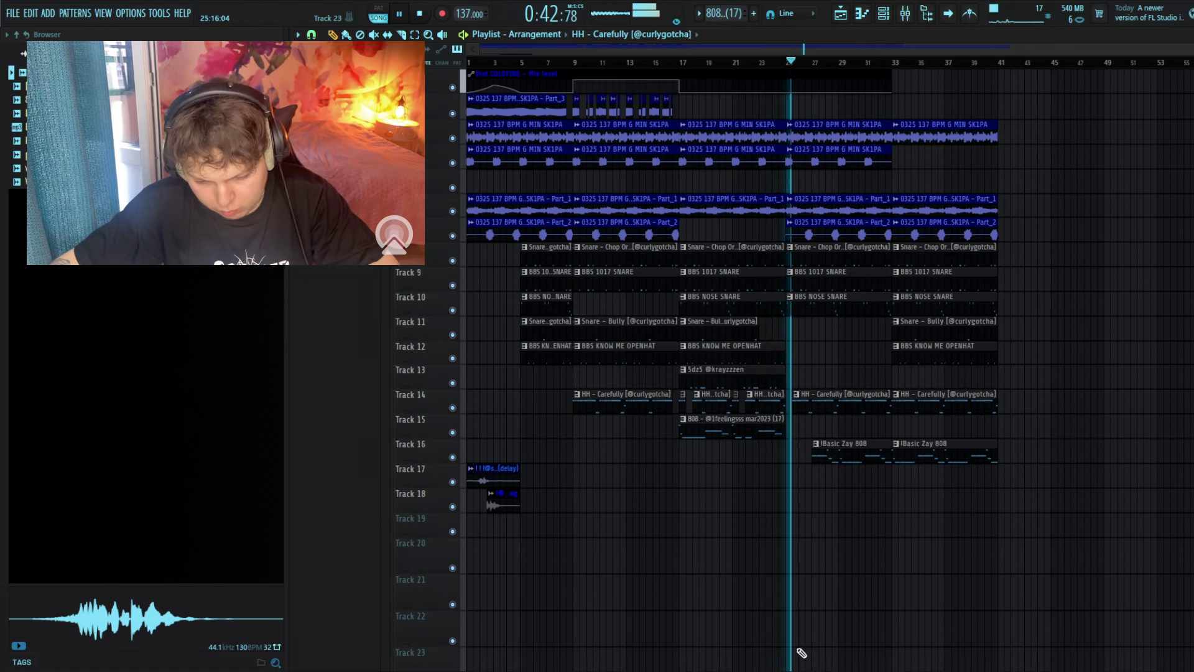
drag(806, 388, 788, 252)
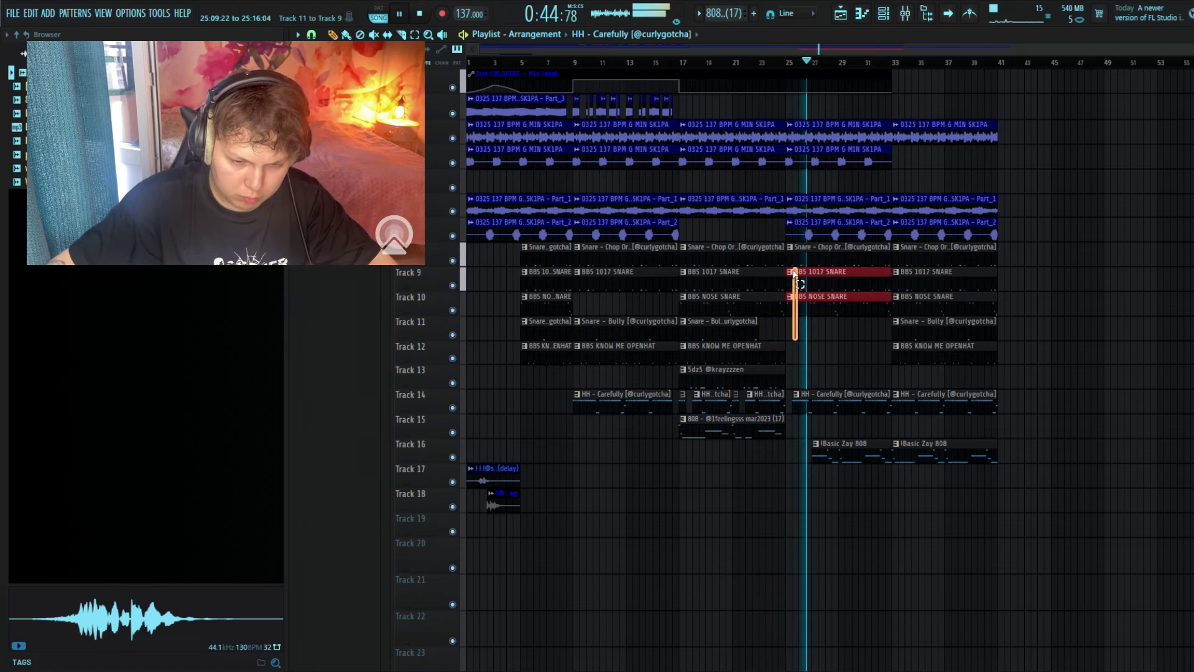
ctrl+click(817, 346)
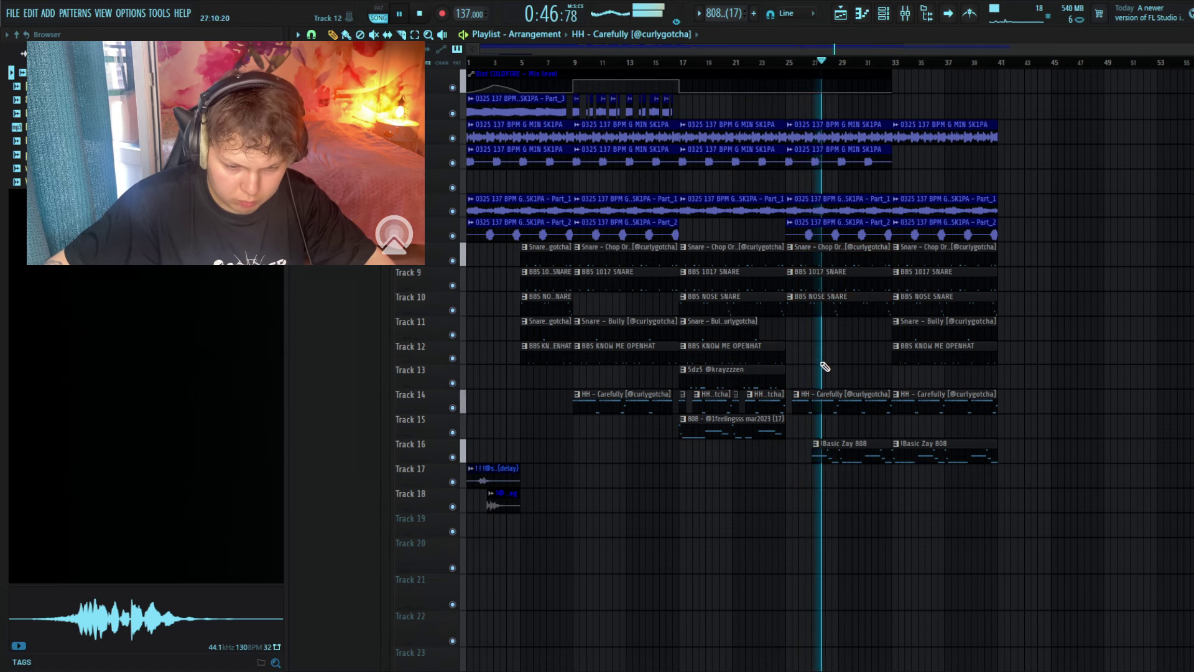
Extend the Dist COLDFIRE - Mix level automation clip to bar 41 and slice it at bar 25.
drag(1028, 501, 467, 67)
click(920, 97)
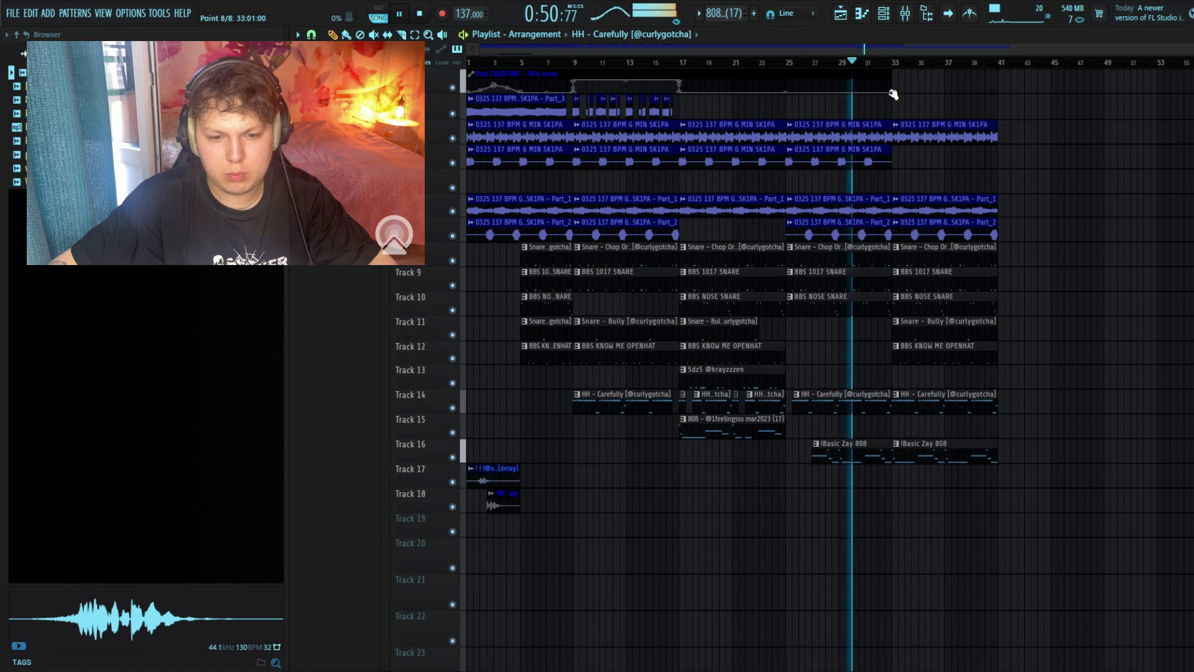
drag(893, 95, 972, 104)
click(540, 75)
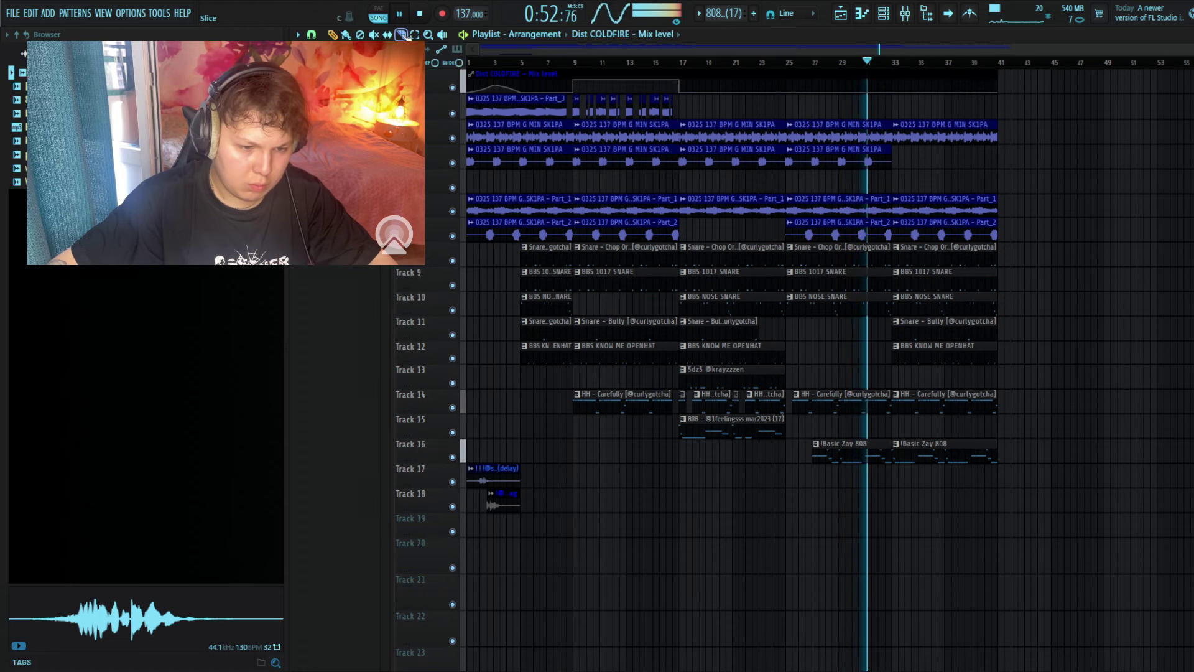
click(684, 75)
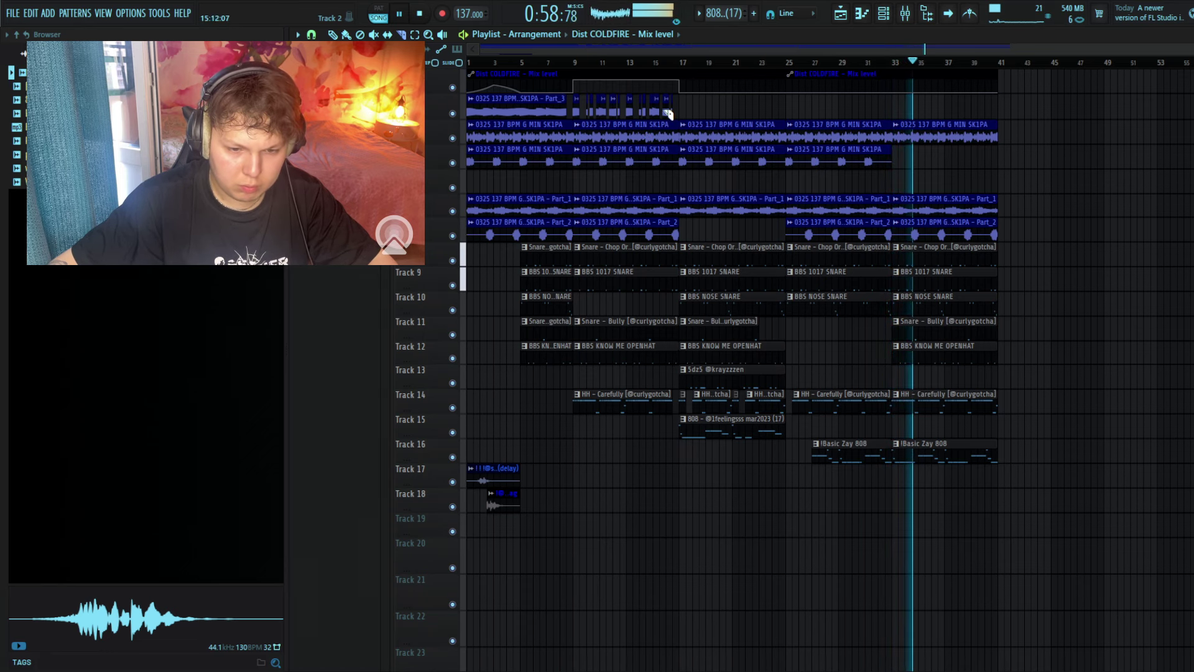
Duplicate all clips of bars 1 to 24 to follow the existing section that ends at bar 41.
drag(757, 509, 470, 73)
mouse_move(544, 85)
mouse_down()
mouse_move(942, 86)
mouse_move(1100, 51)
mouse_move(1192, 52)
mouse_move(1190, 66)
mouse_up()
ctrl+click(917, 112)
scroll(983, 63, up, 4)
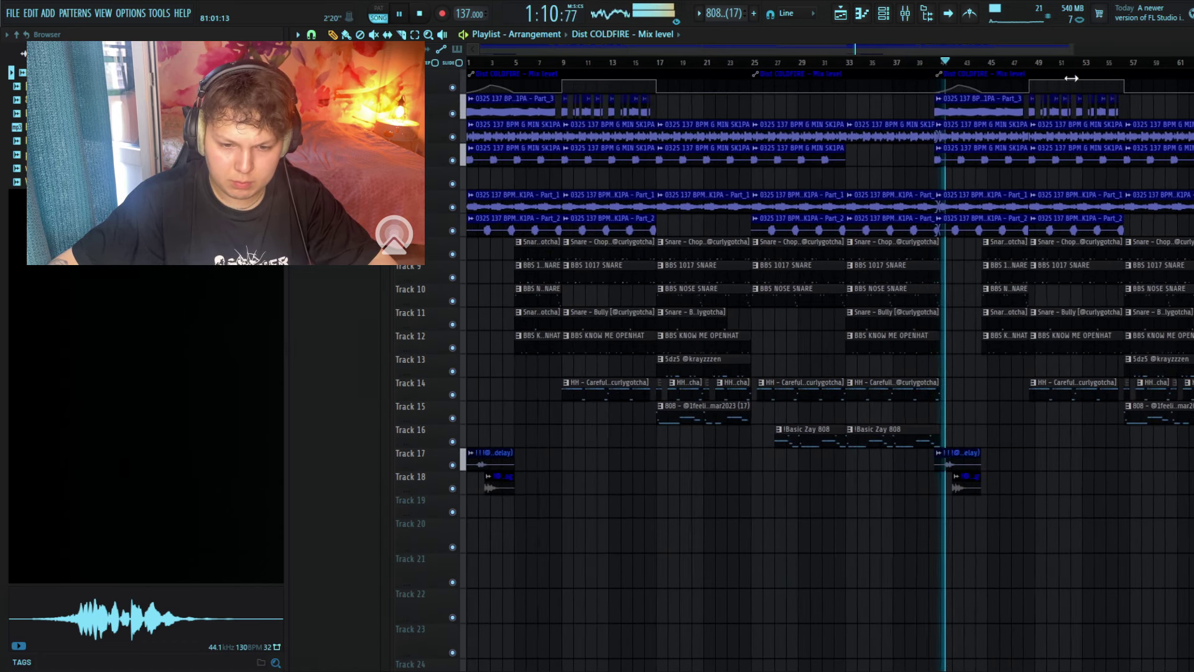
Shift the duplicated section slightly so that it starts exactly at bar 41, and check the transition by playing it.
click(982, 64)
key(space)
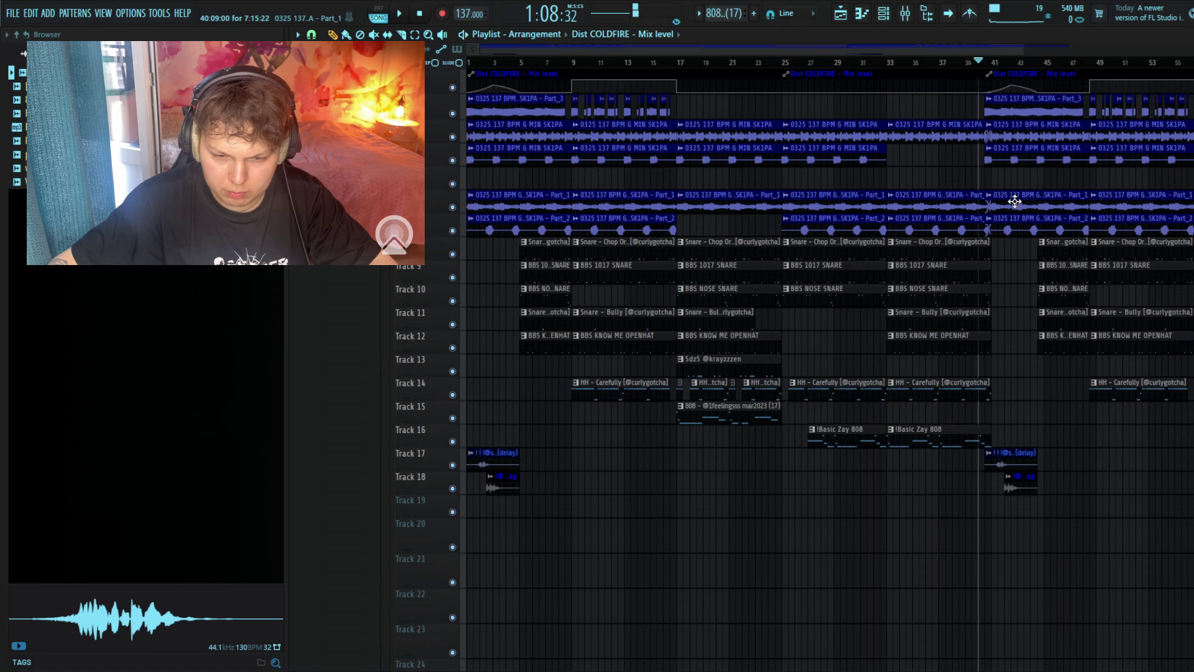
key(ctrl+z)
mouse_move(1014, 75)
mouse_down()
mouse_move(1040, 74)
mouse_move(1020, 75)
mouse_up()
key(space)
right_click(945, 116)
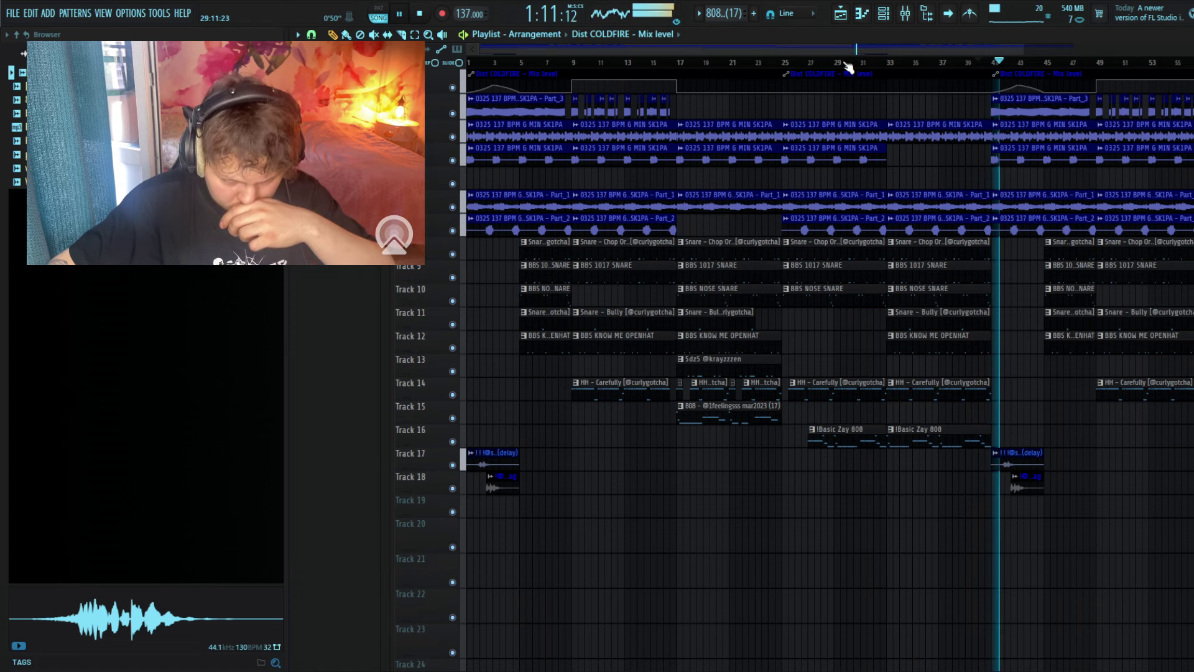
Play the arrangement through from an earlier point and inspect the levels and Master effects in the mixer.
drag(1024, 51, 837, 50)
key(space)
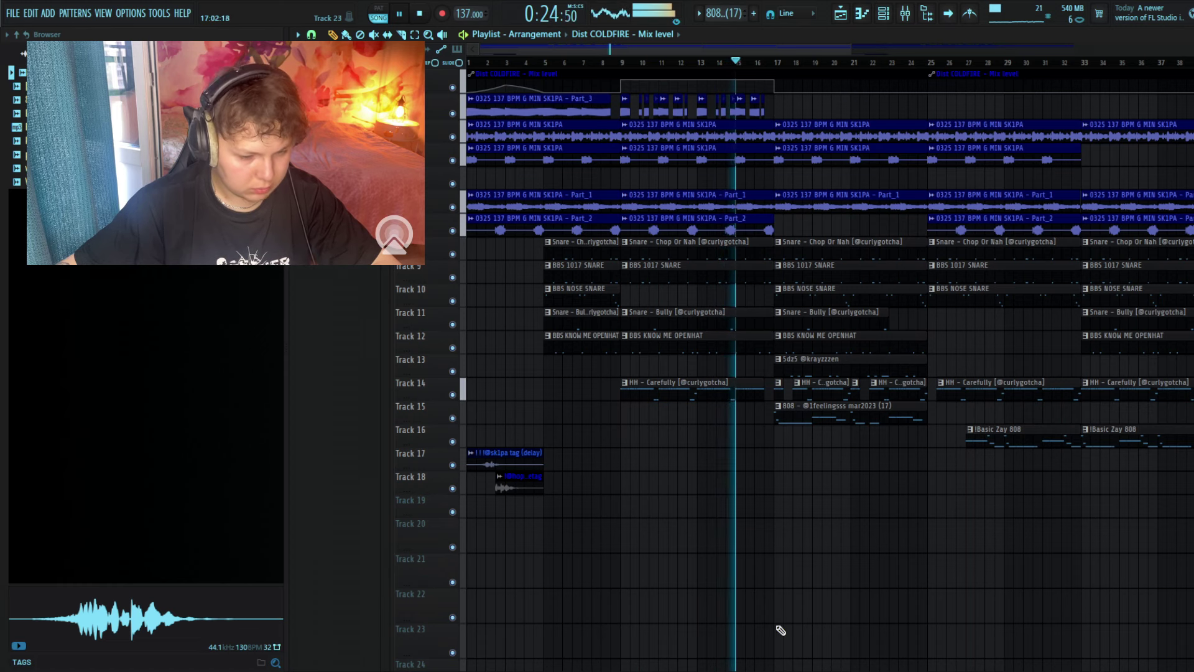
drag(849, 47, 1184, 103)
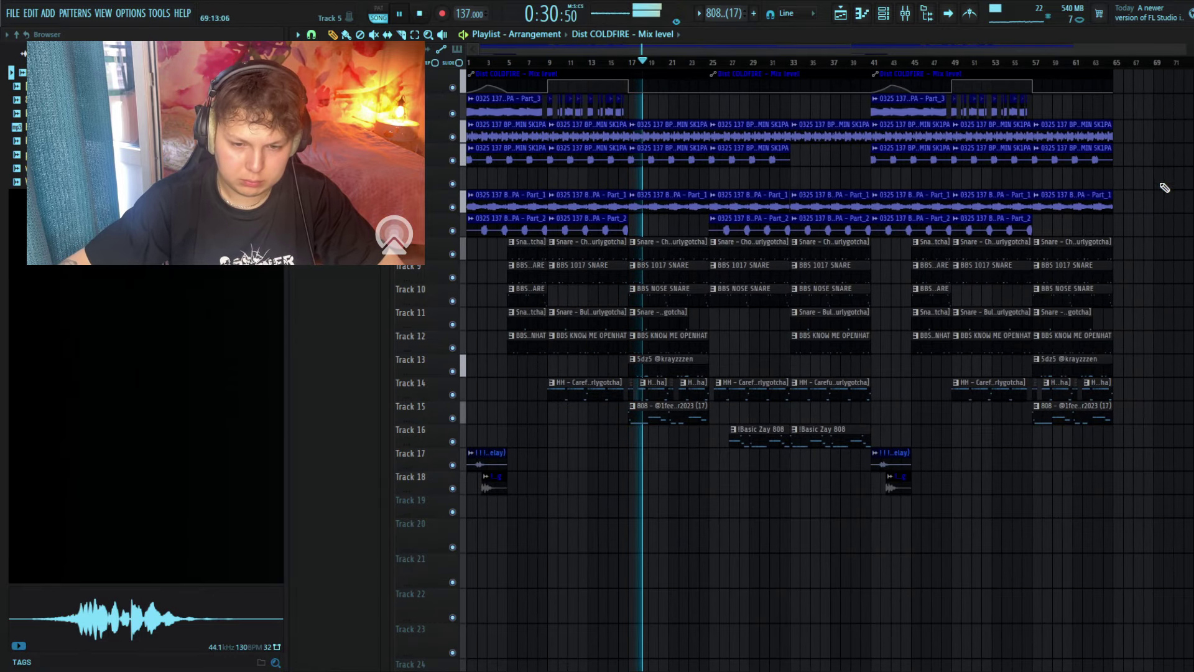
click(907, 13)
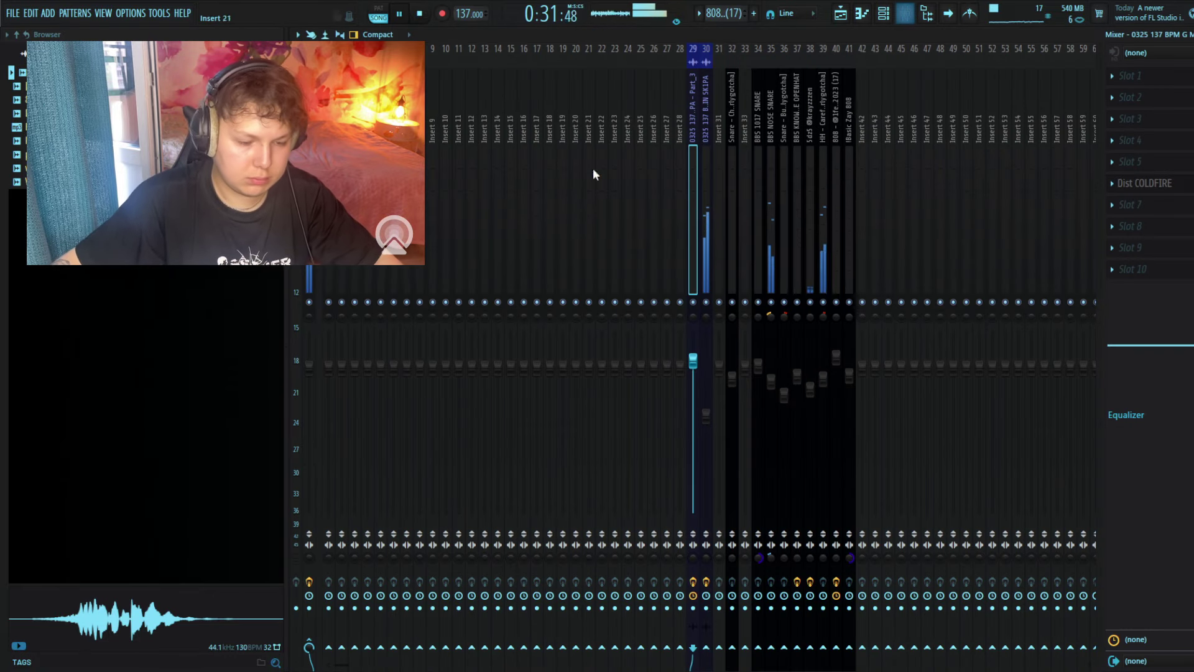
click(309, 271)
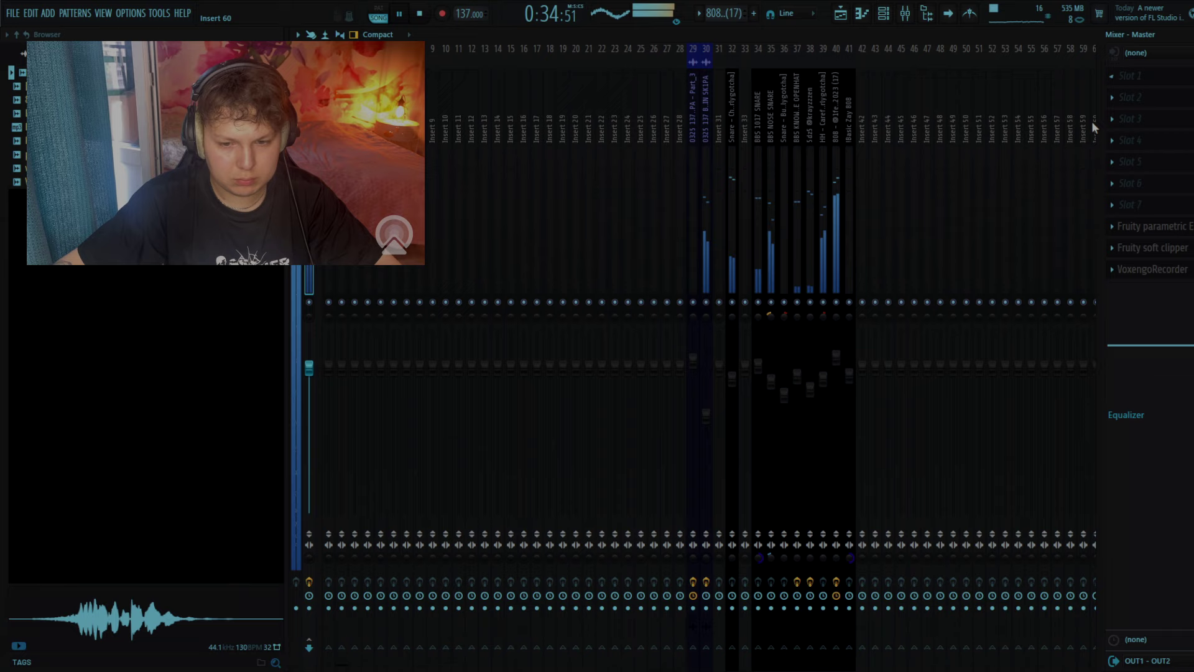
click(719, 181)
key(Escape)
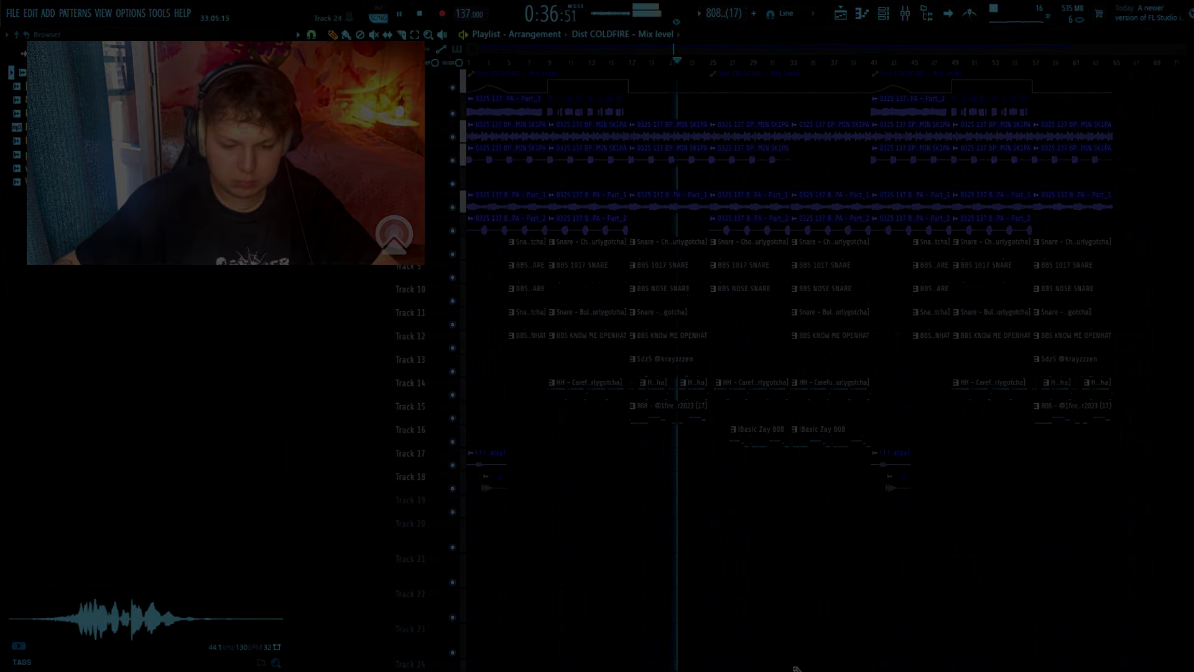